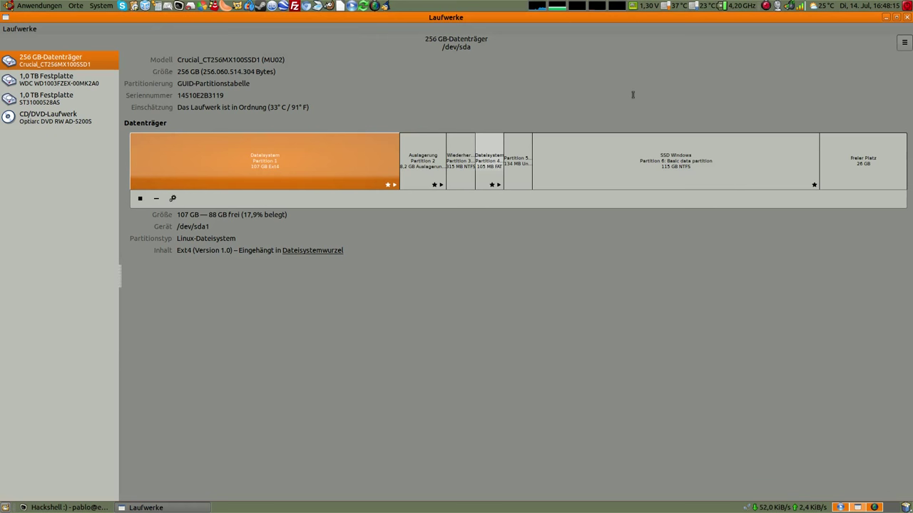
Check the mount options of the SSD Windows partition on the 256 GB drive and leave them without saving.
click(621, 178)
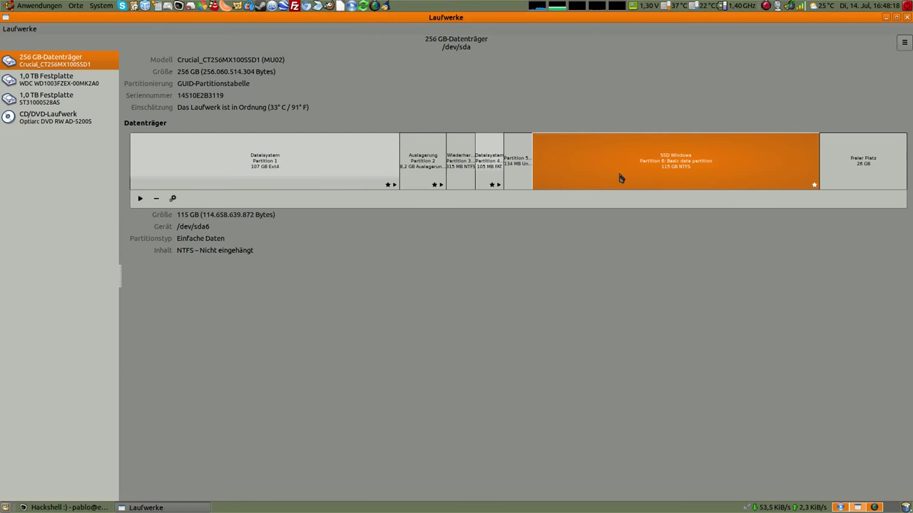
click(172, 199)
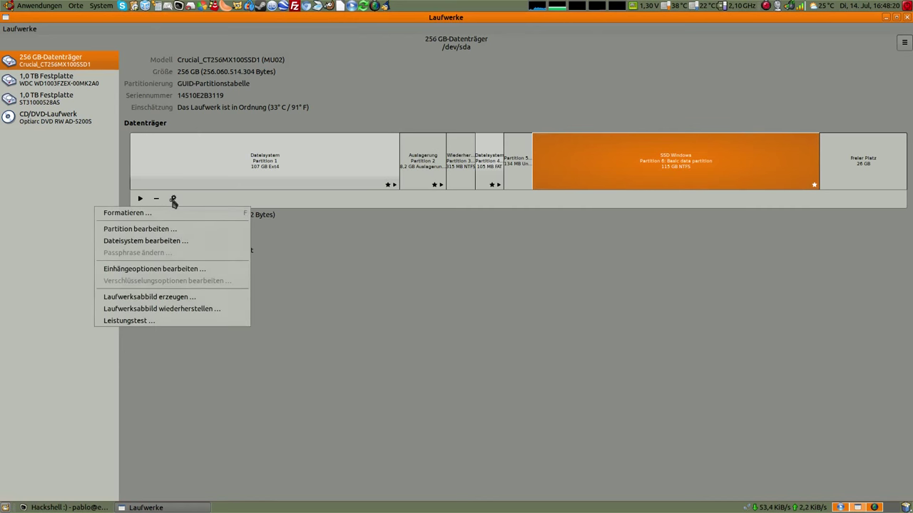
click(168, 269)
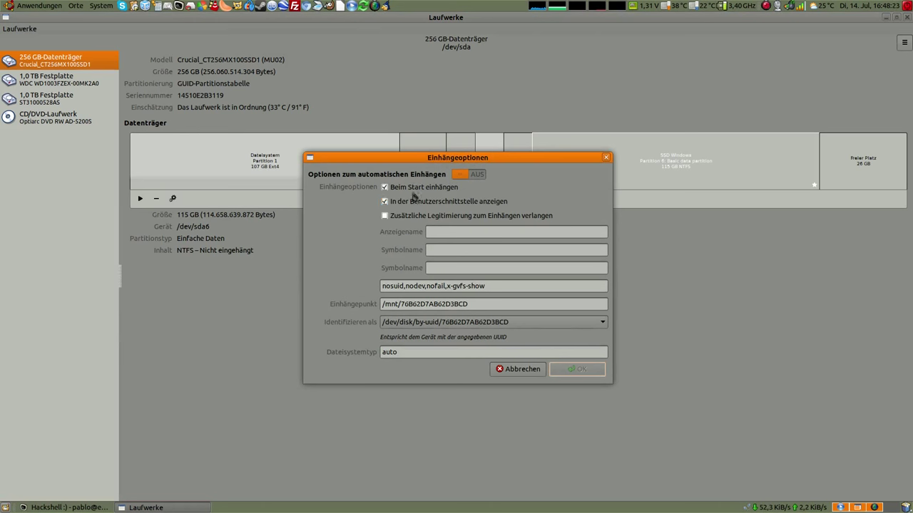
click(415, 190)
click(518, 372)
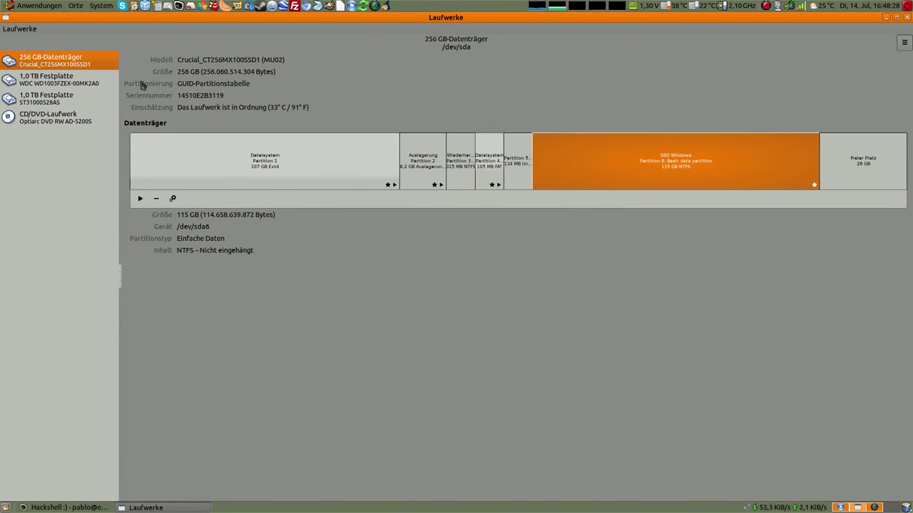
Check the mount options of the HDD System partition on the WDC 1.0 TB disk, cancel, and close the disk utility.
click(72, 87)
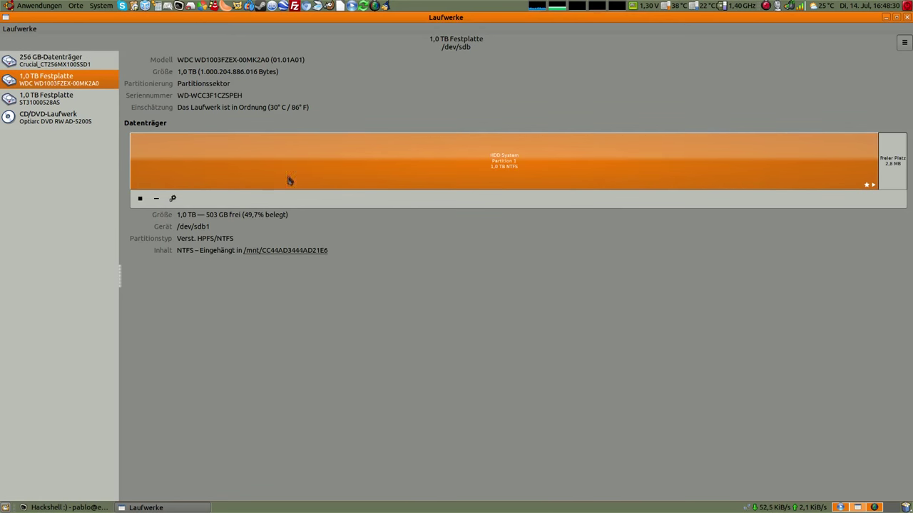
click(173, 198)
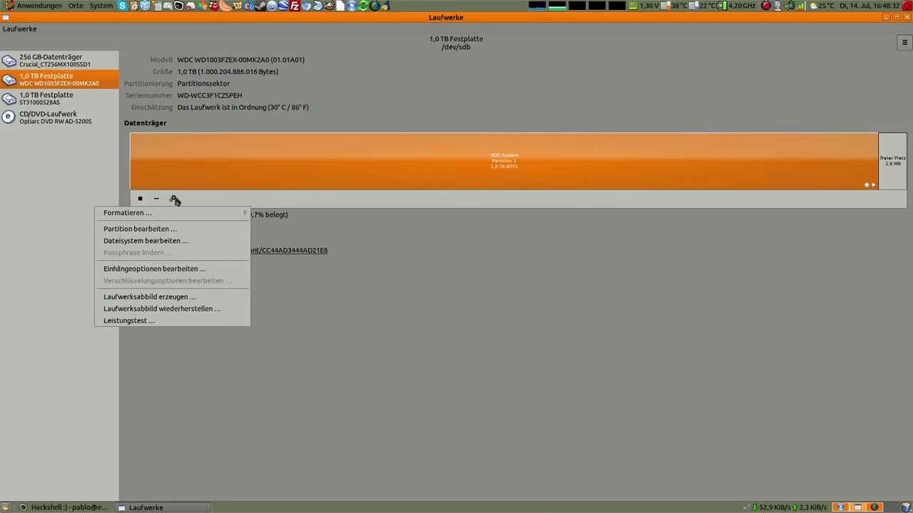
click(182, 269)
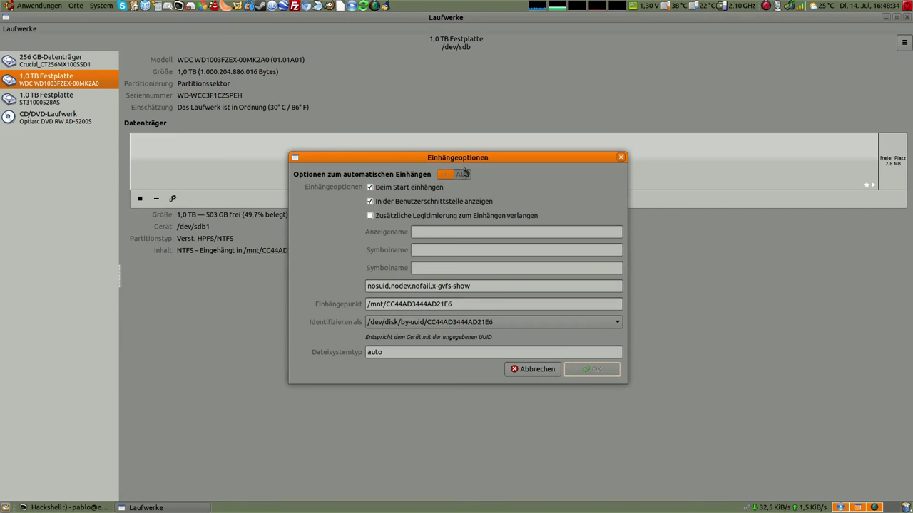
click(535, 369)
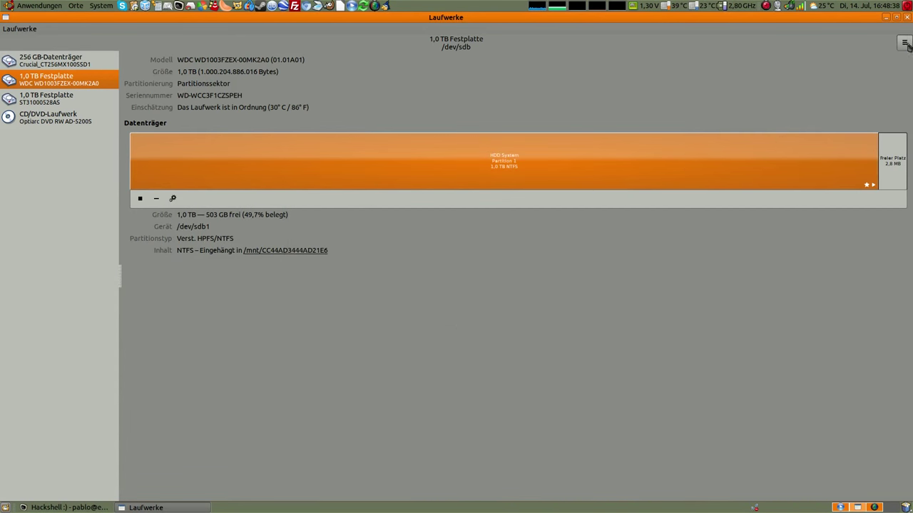
click(907, 17)
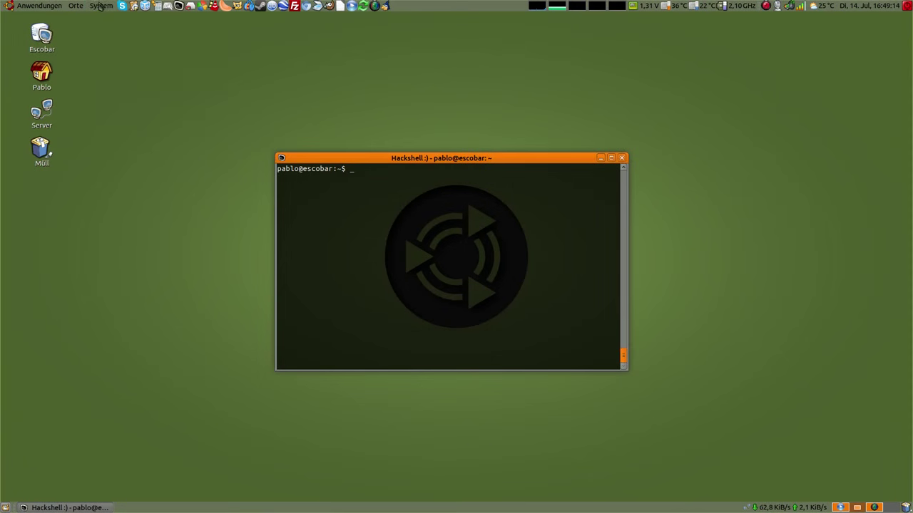
Review the system language list and the regional formats in the language settings, and close them.
click(99, 6)
mouse_move(118, 19)
mouse_move(224, 63)
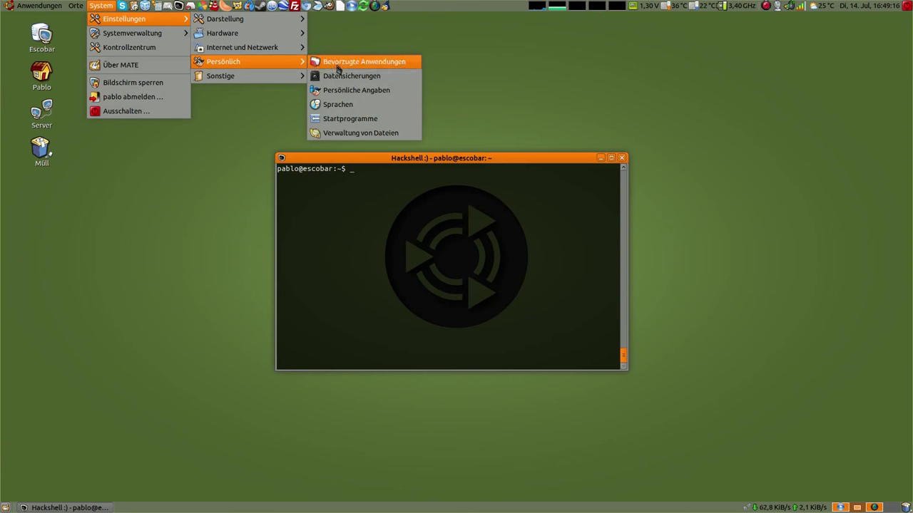
click(348, 105)
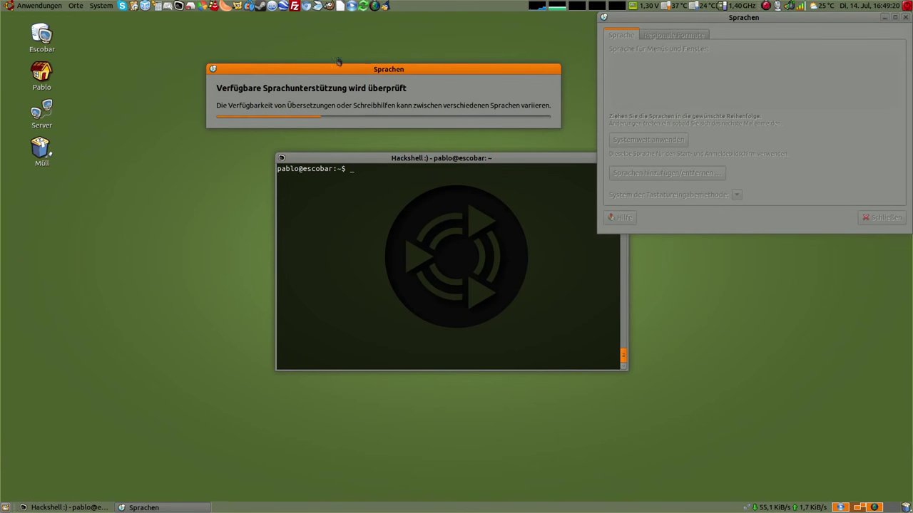
drag(645, 96, 652, 122)
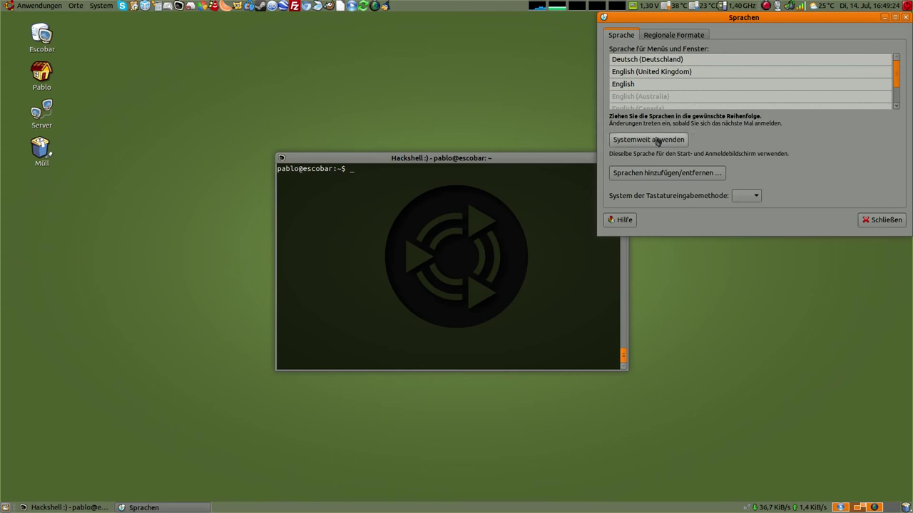
click(662, 35)
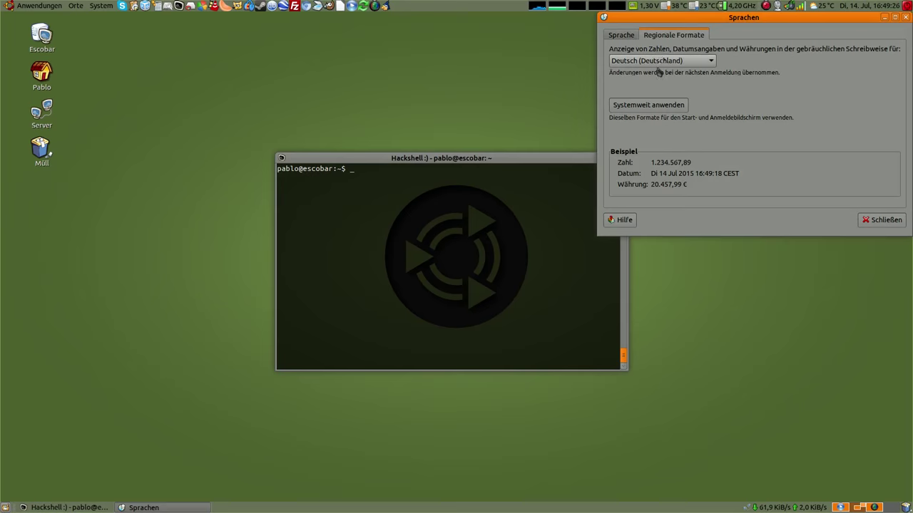
click(871, 218)
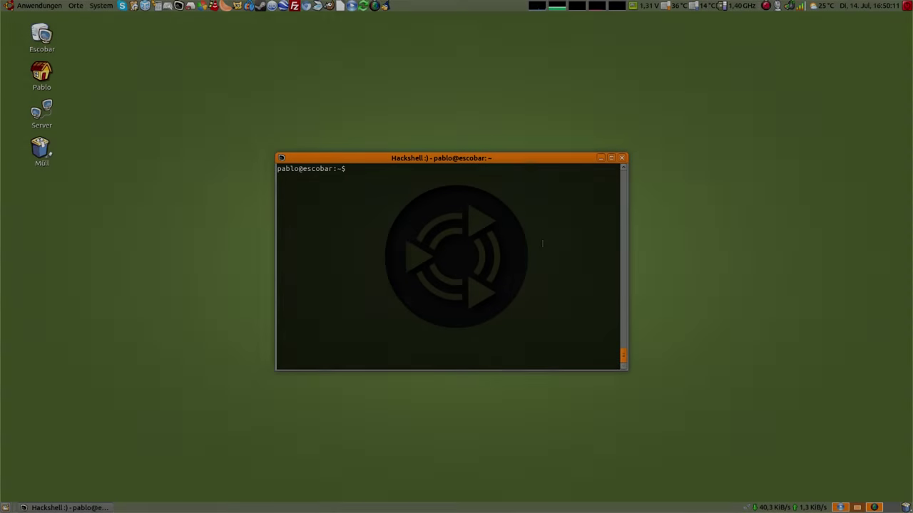
Try to install the packages with sudo apt-get install gnome-icon-theme-full adwaita-icon-theme full.
text(do apt-get install)
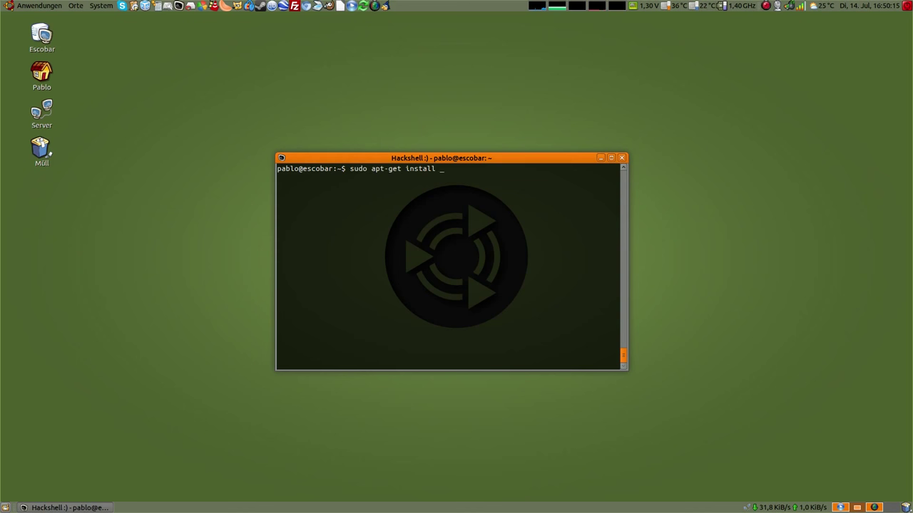
text( gnome-icon-theme-full adwaita-icon)
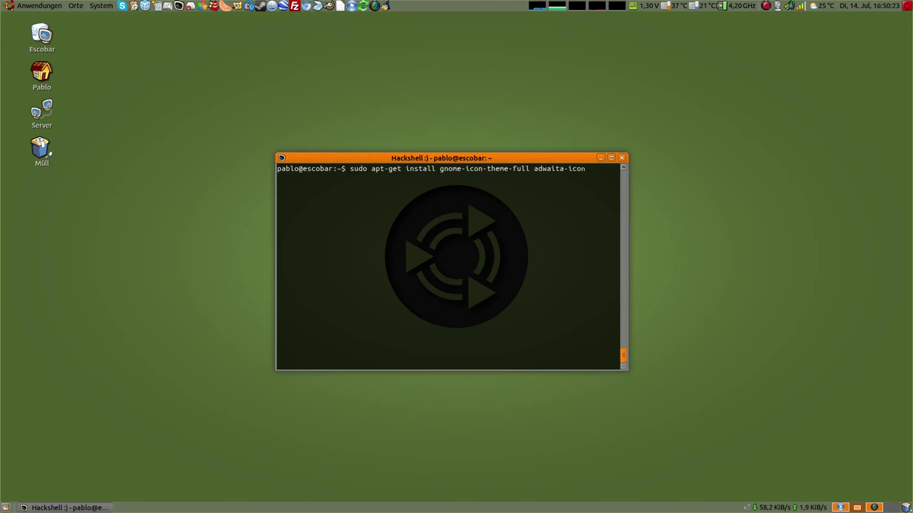
text(-theme full)
key(Return)
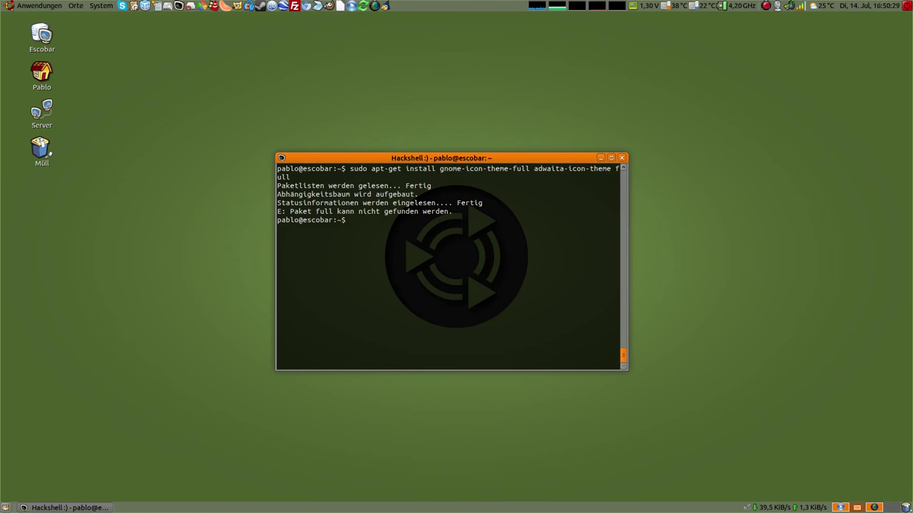
Correct the second package name to adwaita-icon-theme-full in the last install command and run it again.
key(Up)
key(BackSpace)
key(BackSpace)
key(BackSpace)
key(BackSpace)
text(-full)
key(Return)
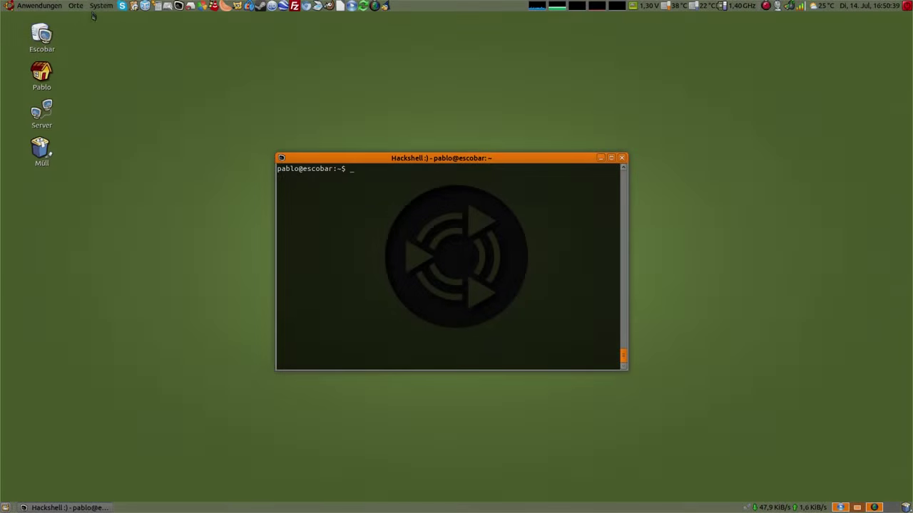
Examine the icon themes available for customizing the CI_Mate theme in the appearance settings, and close the settings.
click(100, 6)
mouse_move(125, 18)
mouse_move(228, 18)
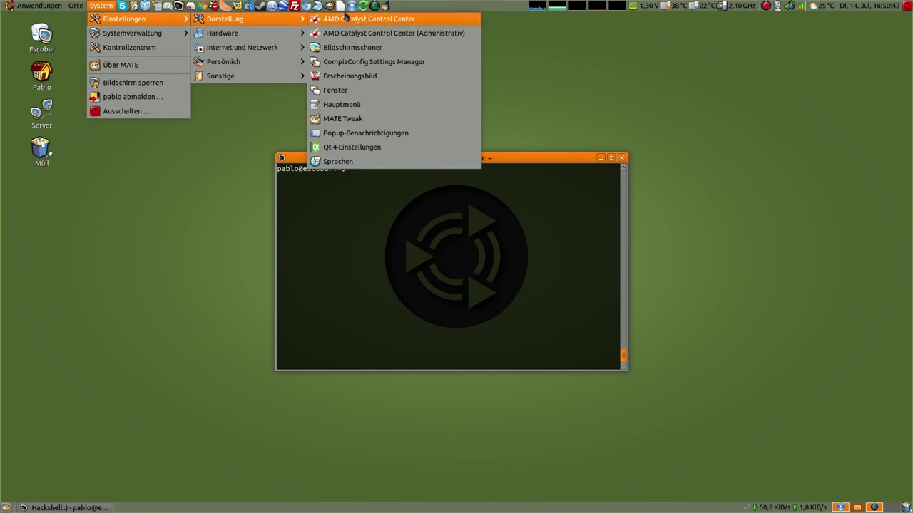
click(365, 77)
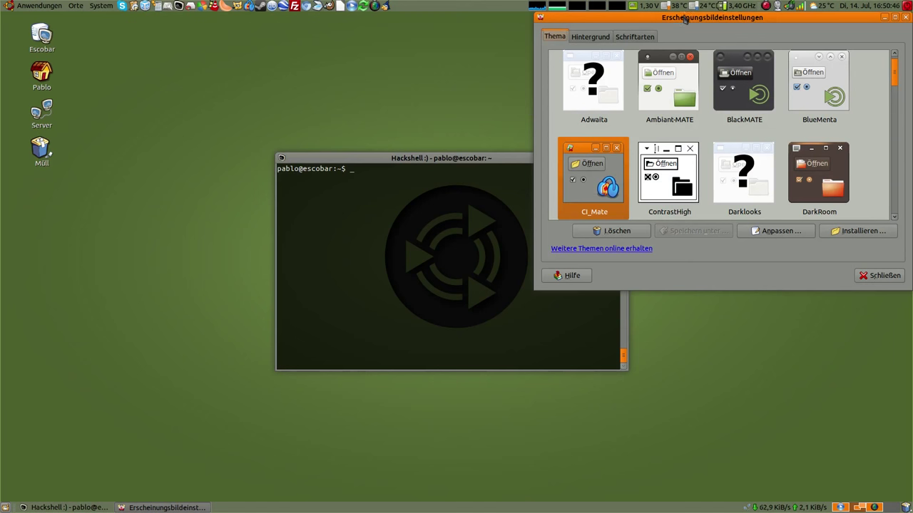
drag(684, 19, 377, 75)
click(468, 291)
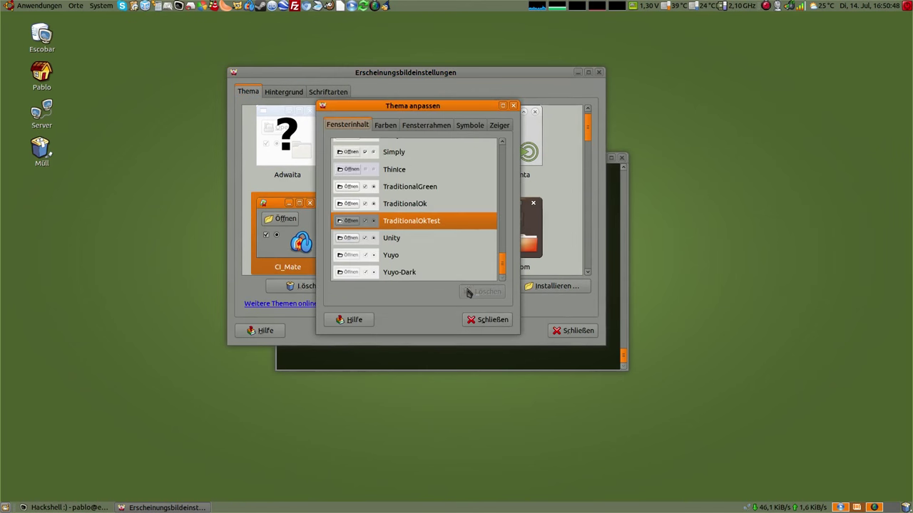
click(470, 125)
drag(503, 181, 503, 152)
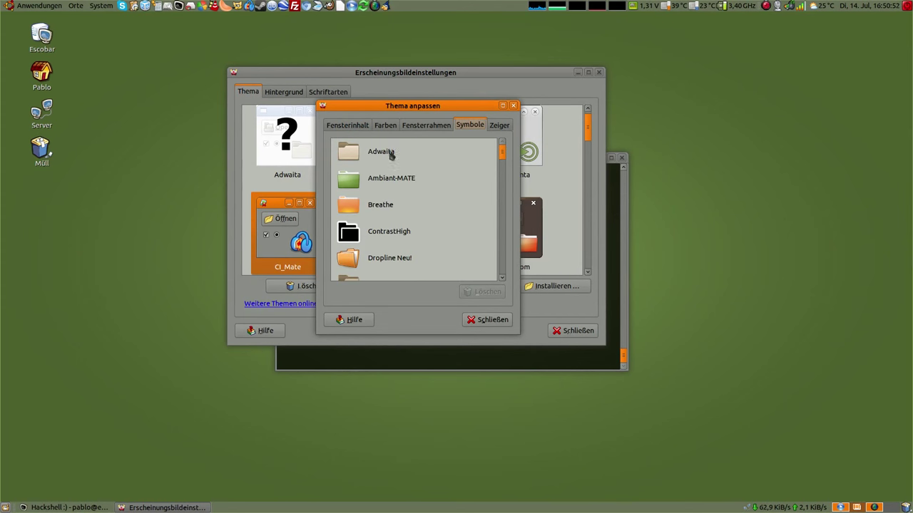
scroll(502, 278, down, 6)
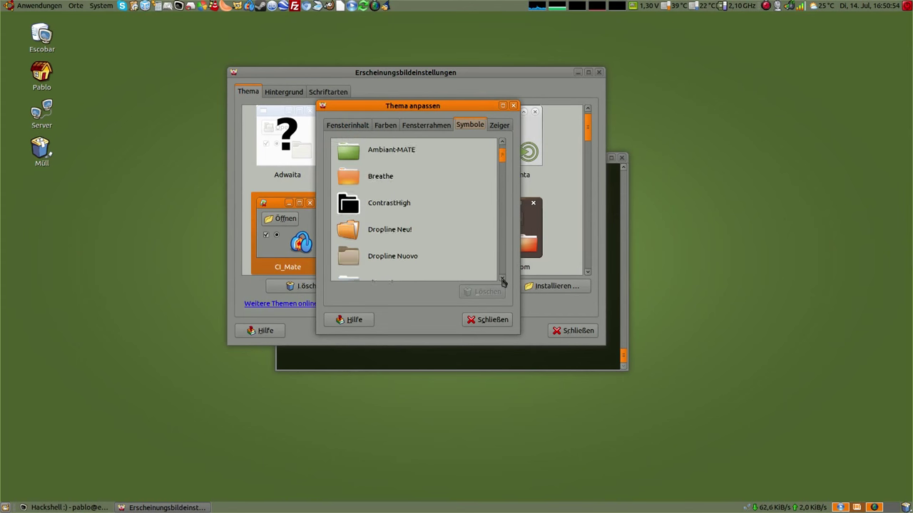
scroll(502, 282, down, 5)
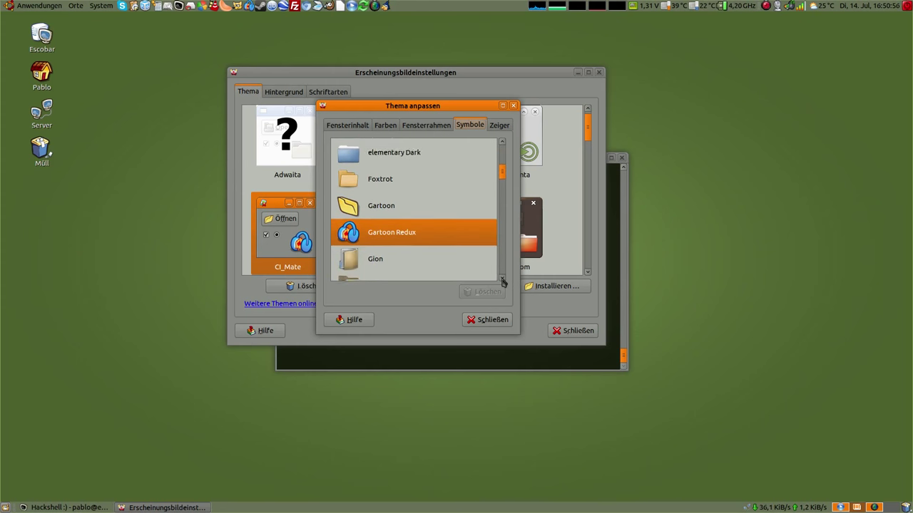
click(499, 320)
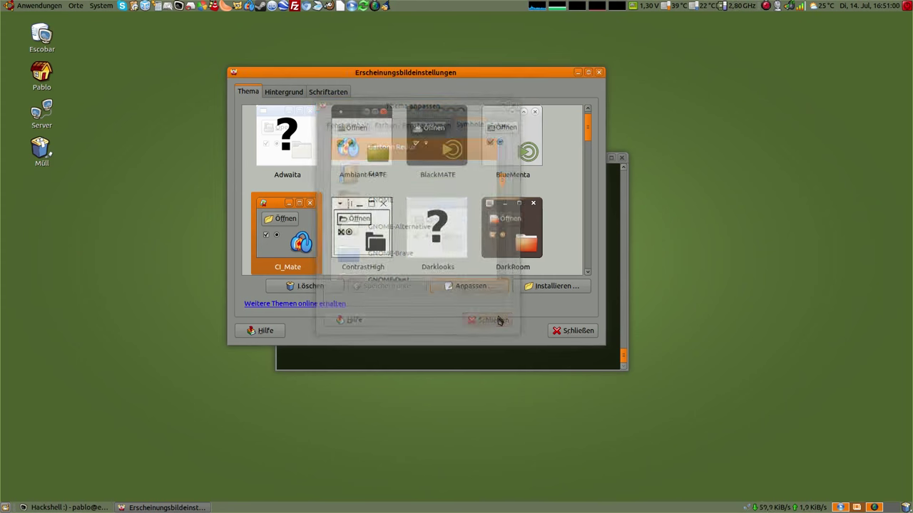
click(567, 332)
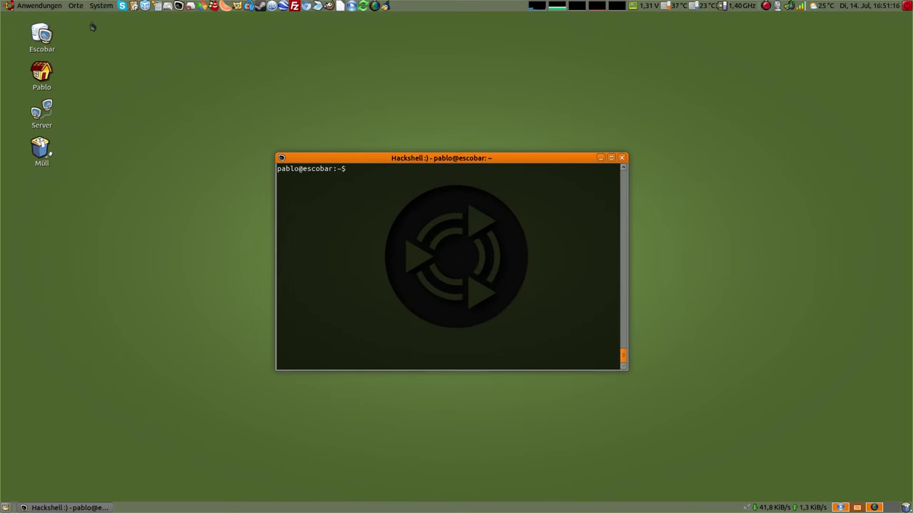
Open the firewall configuration by authenticating with the account password, review its profile and status, and close it.
click(101, 6)
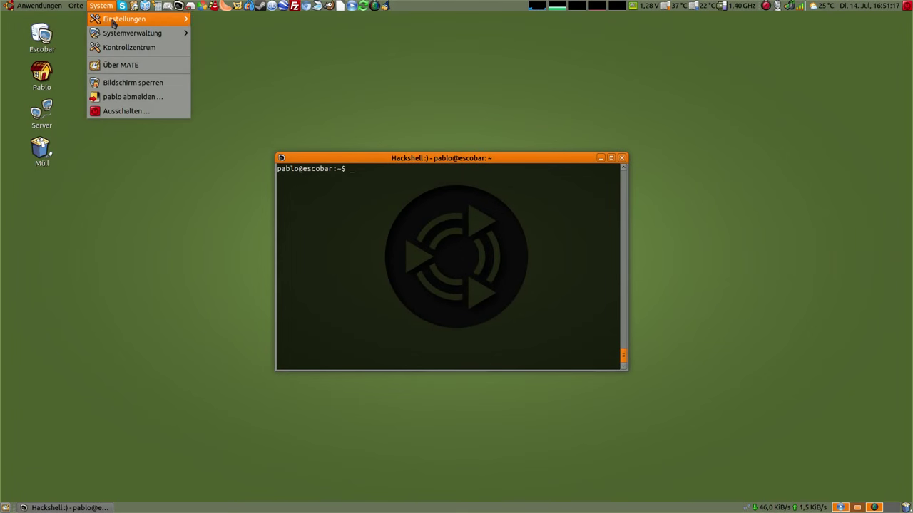
mouse_move(116, 20)
mouse_move(246, 48)
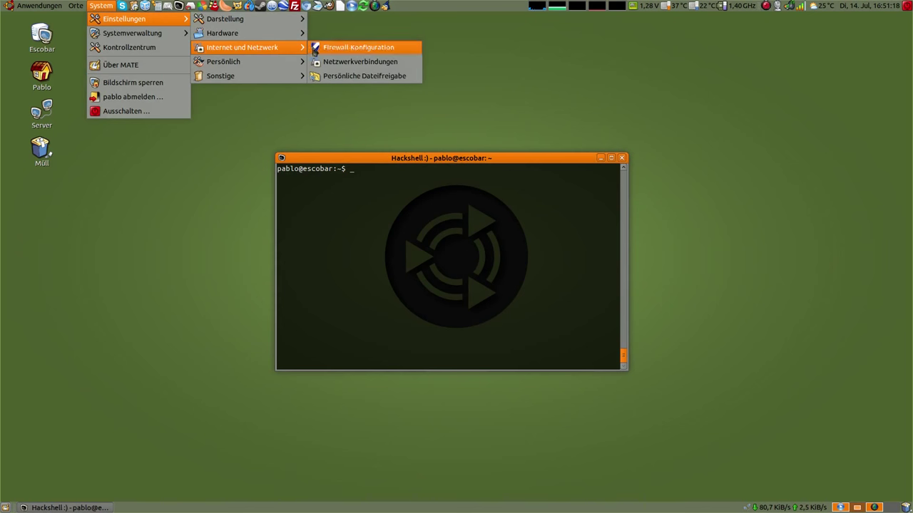
click(352, 48)
text(••••••)
key(Return)
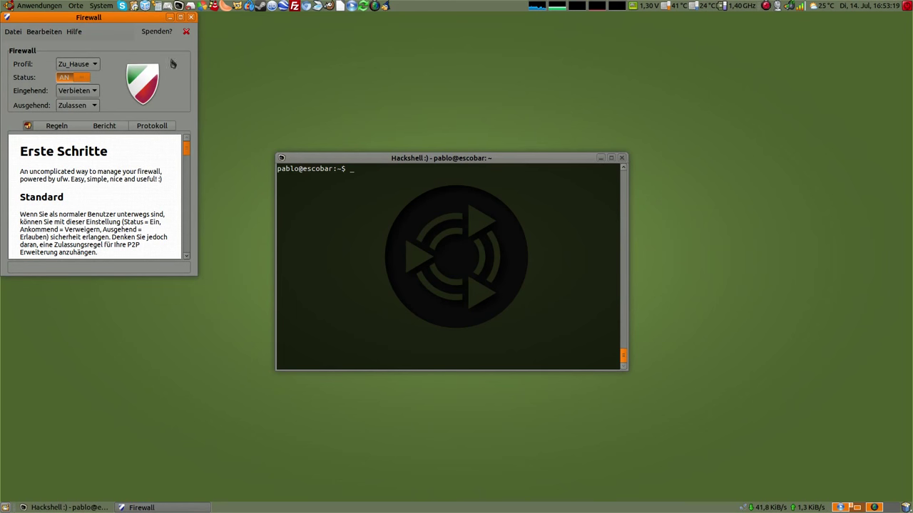
click(191, 16)
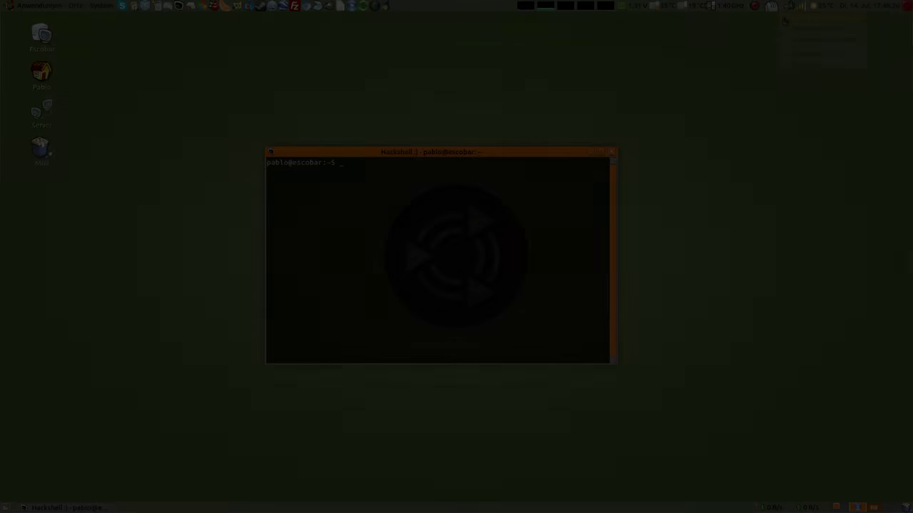
Install clamtk with sudo apt-get, authenticating with the account password, and clear the terminal.
text(sudo apt-get in)
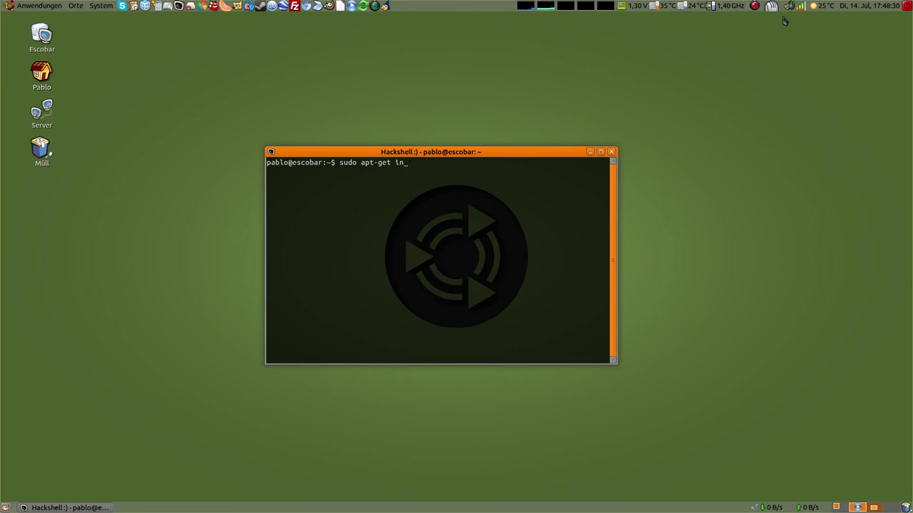
text(stall clamtk)
key(Return)
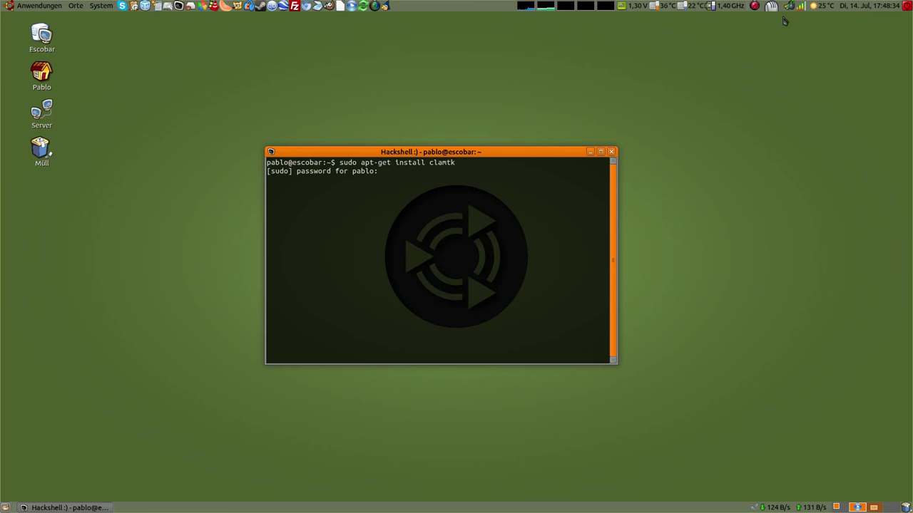
key(Return)
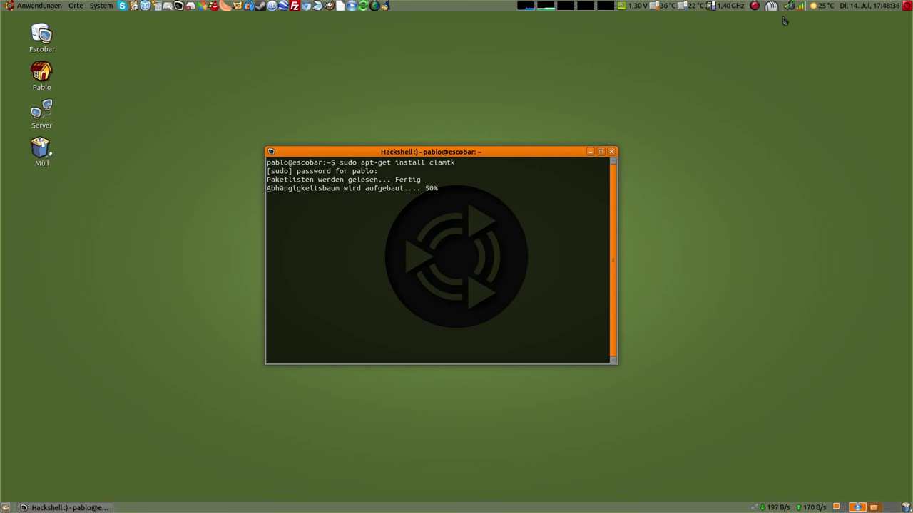
text(cle)
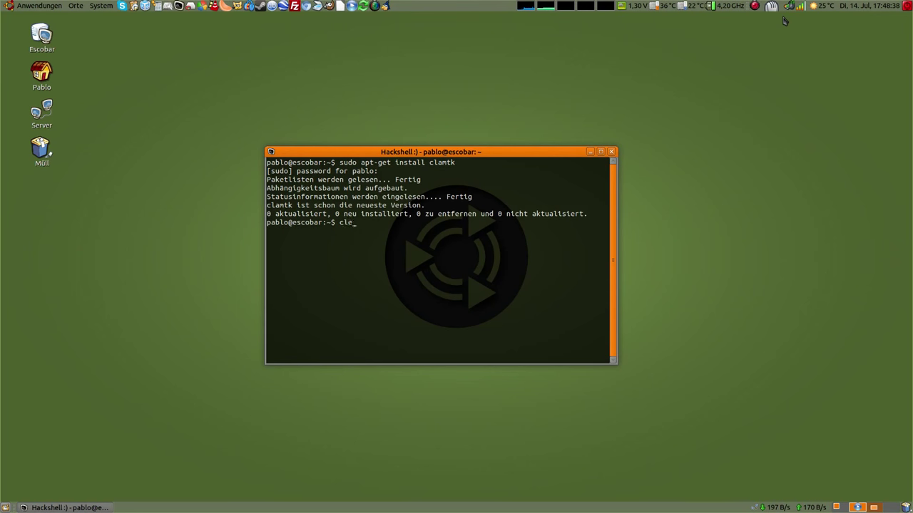
text(ar)
key(Return)
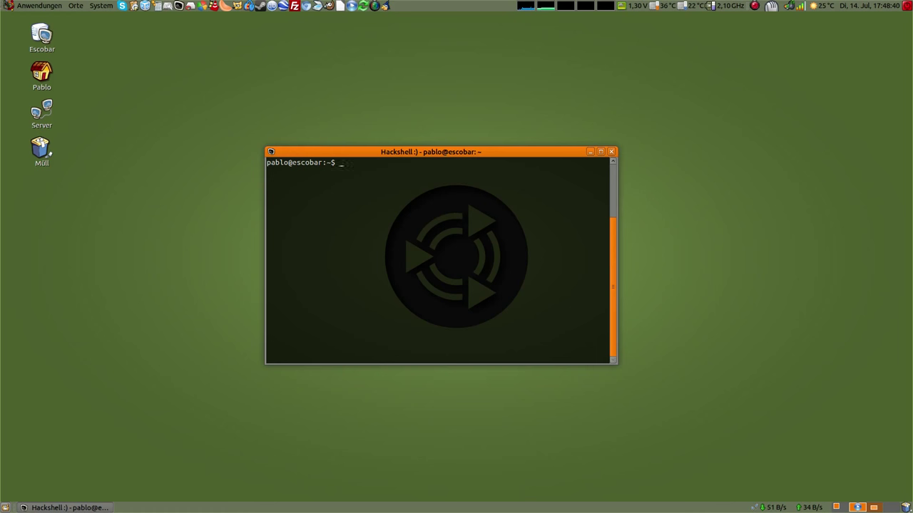
Open the ClamTk virus scanner, check for updates to the antivirus signatures, and return to its overview.
click(26, 6)
mouse_move(37, 148)
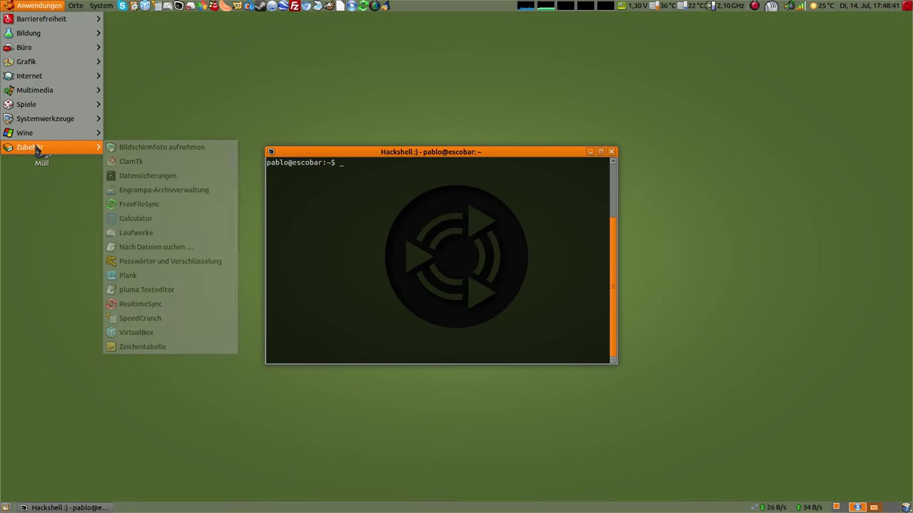
click(135, 161)
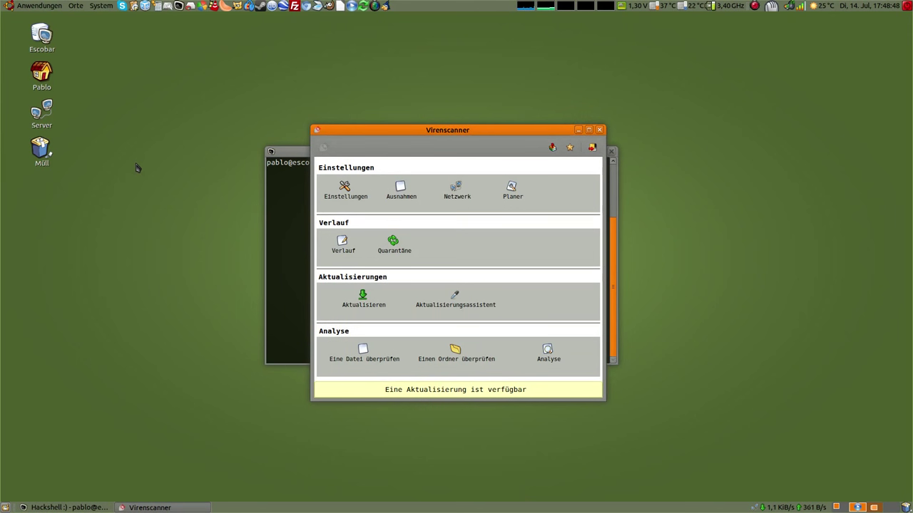
click(362, 303)
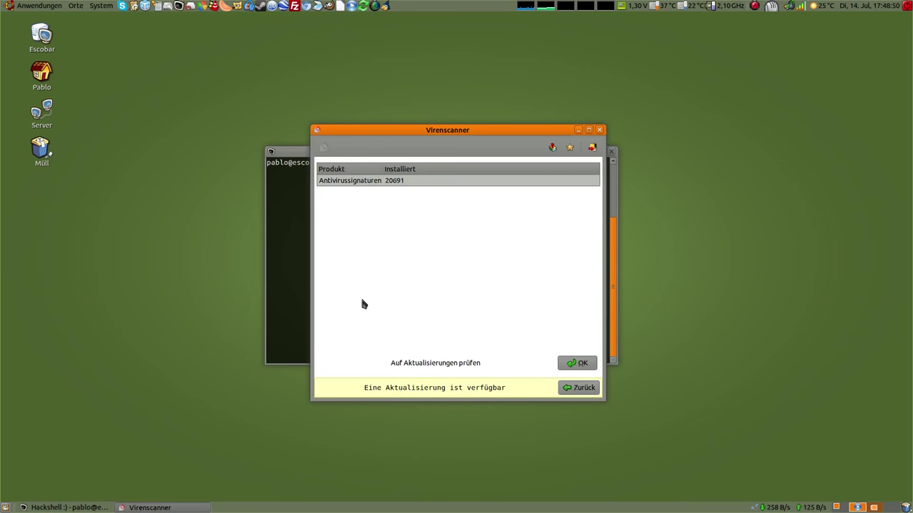
click(577, 363)
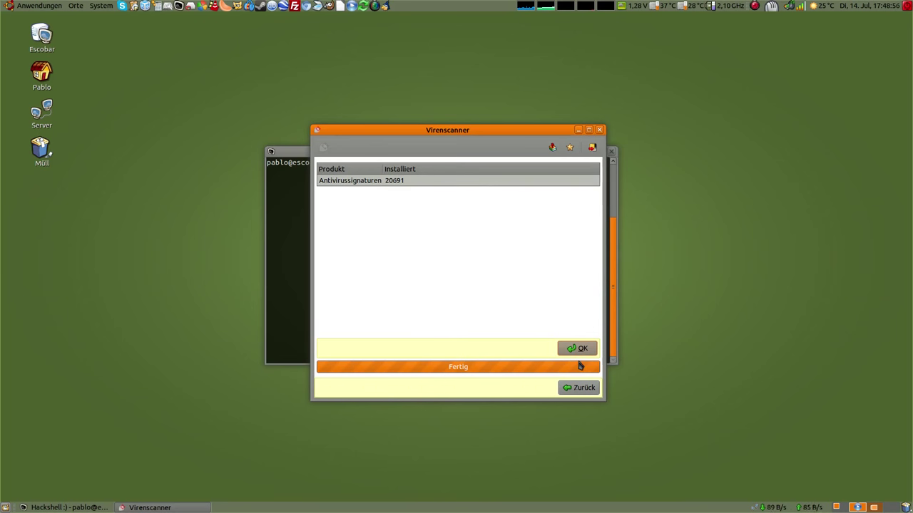
click(579, 388)
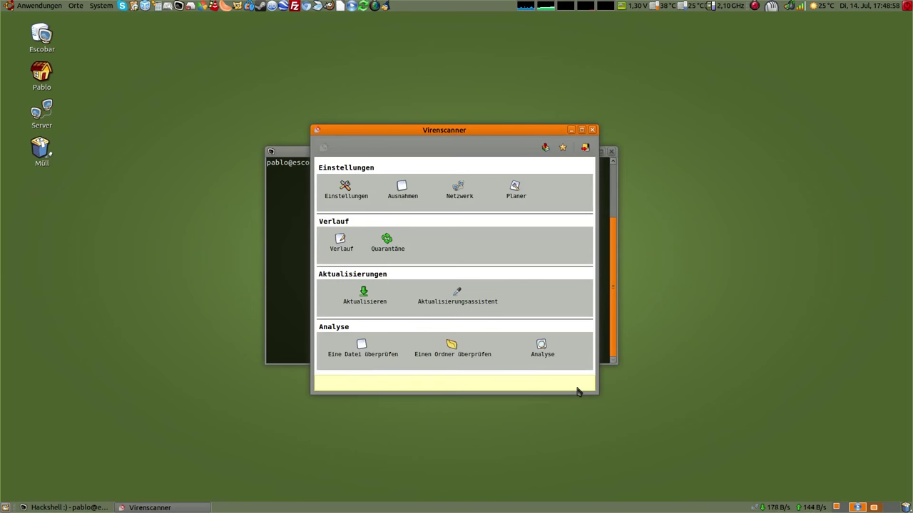
Start a virus scan of the Bilder folder and move the scan progress window away from the screen corner.
click(451, 349)
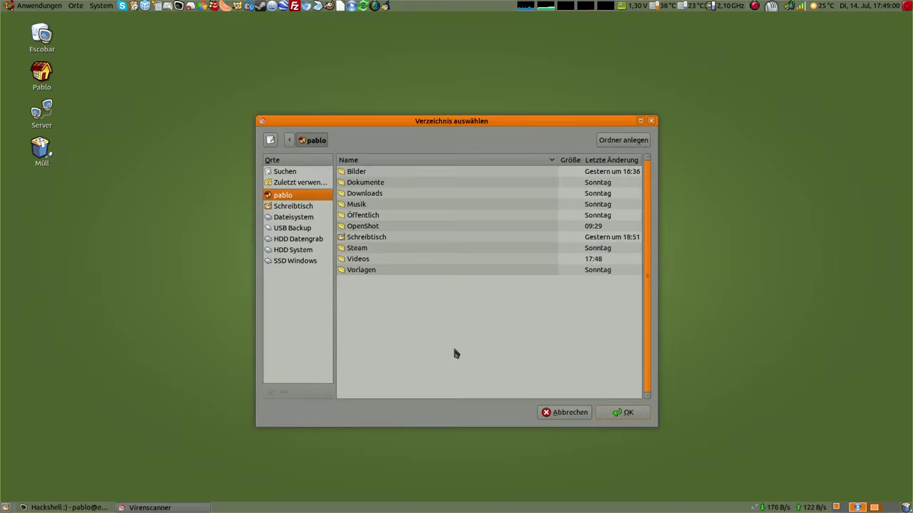
click(410, 172)
click(626, 413)
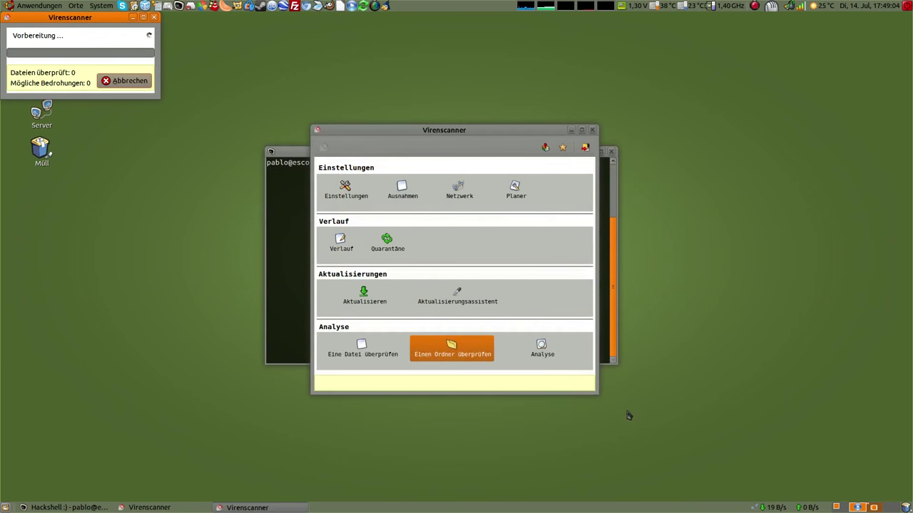
drag(199, 197, 223, 245)
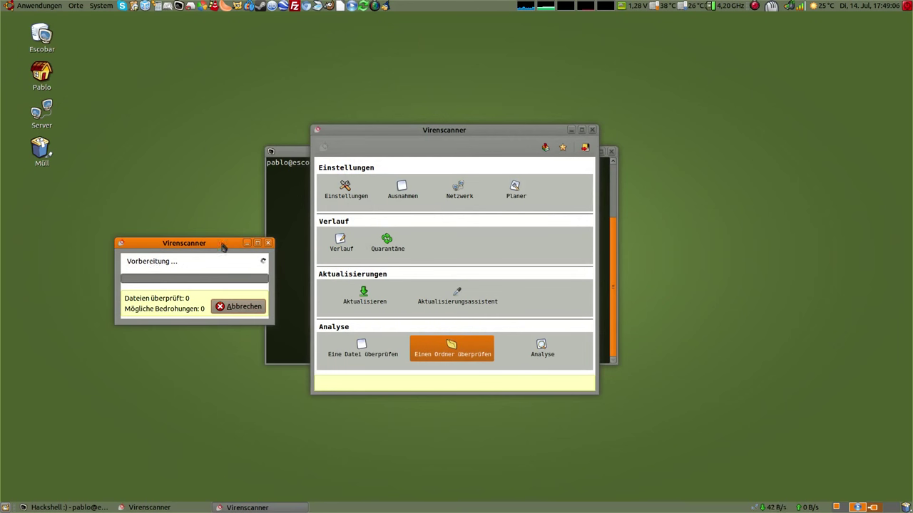
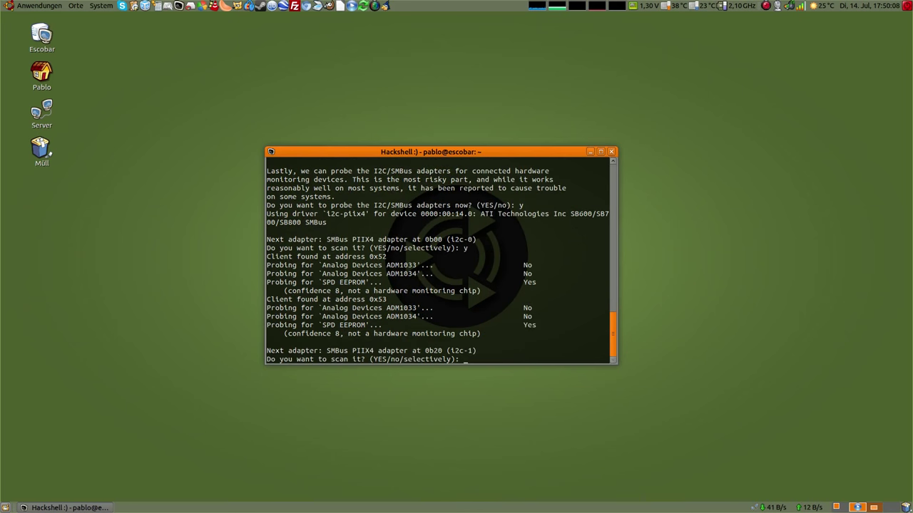
Answer y to scan the 0b20 SMBus adapter, continue to the probe summary, and accept adding the driver lines to /etc/modules.
text(y)
key(Return)
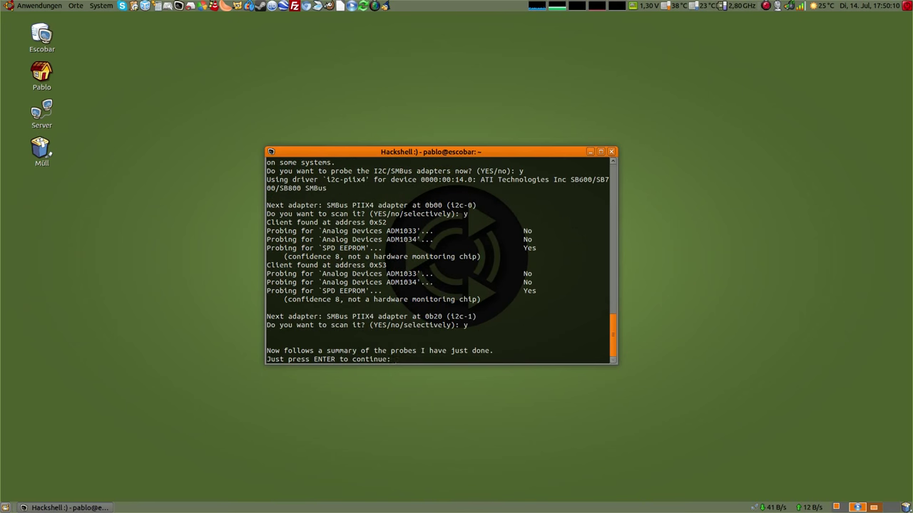
key(Return)
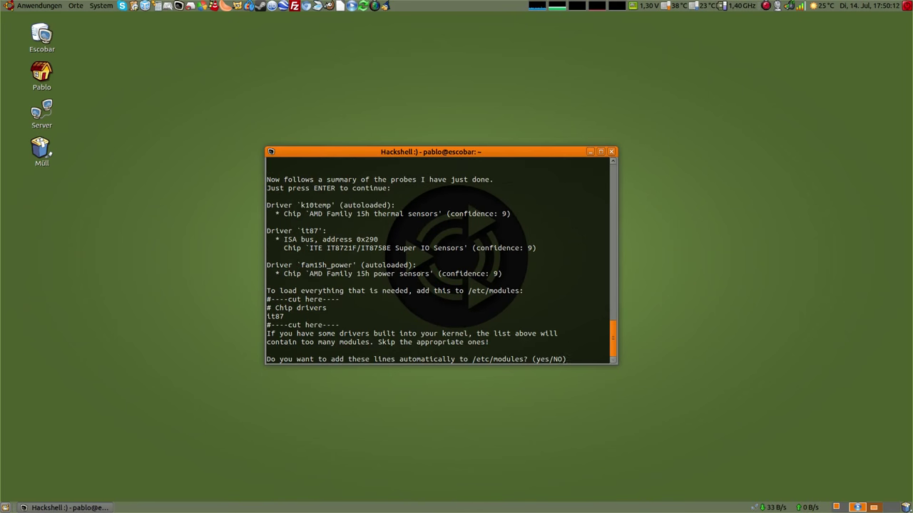
text(y)
key(Return)
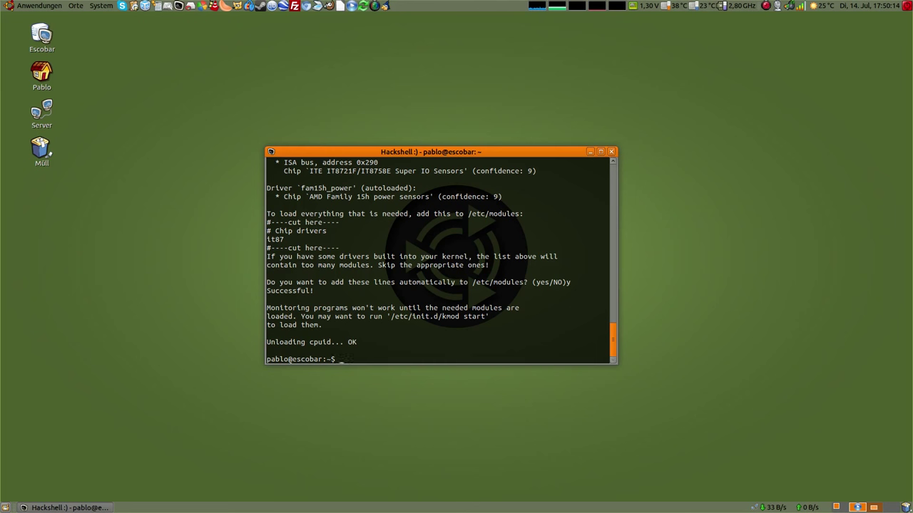
Load the newly added kernel modules with sudo service kmod start.
text(sudo service km)
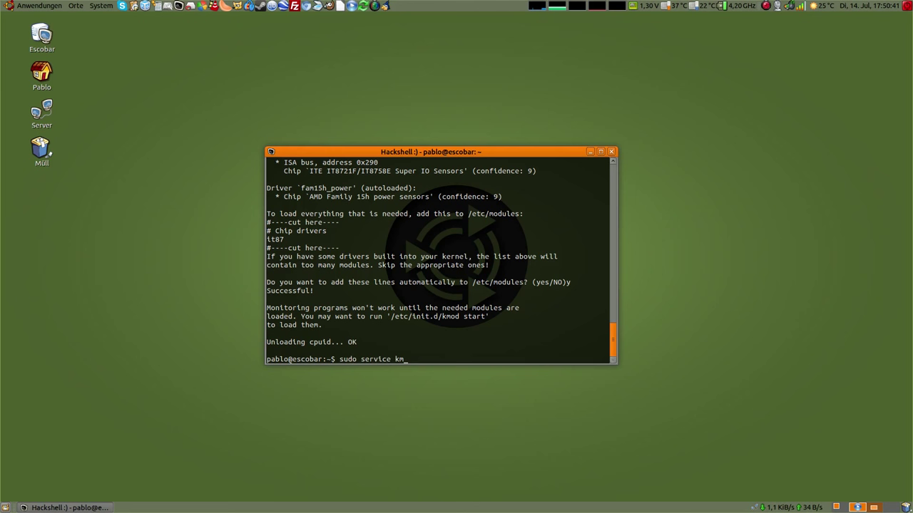
text(od start)
key(Return)
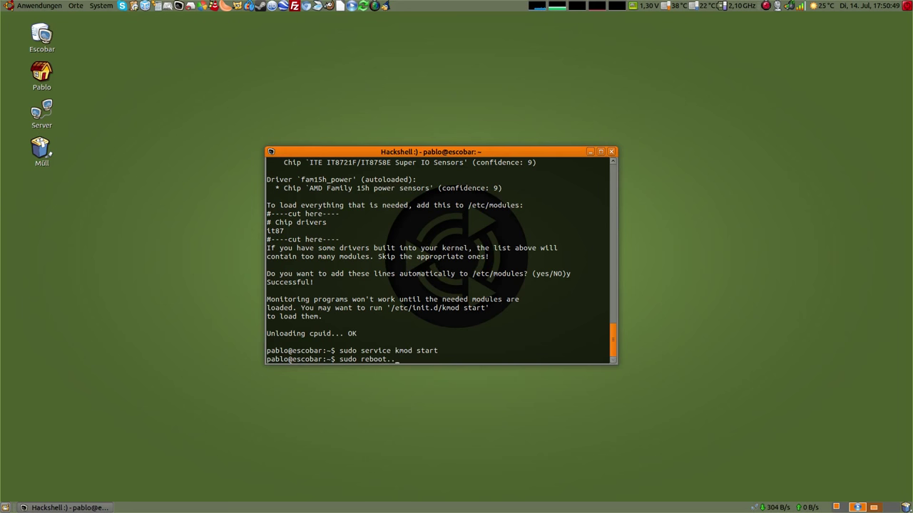
Erase the unexecuted sudo reboot.. command from the terminal prompt.
key(BackSpace)
key(BackSpace)
key(BackSpace)
key(BackSpace)
key(BackSpace)
key(BackSpace)
key(BackSpace)
key(BackSpace)
key(BackSpace)
key(BackSpace)
key(BackSpace)
key(BackSpace)
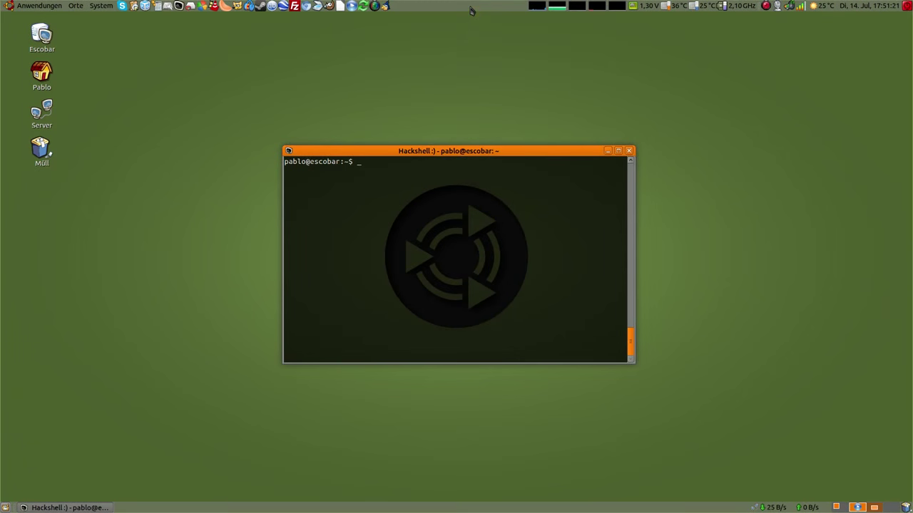
Examine the applets that can be added to the upper desktop panel, including Systemmonitor, and close the list without adding any.
right_click(470, 7)
click(489, 12)
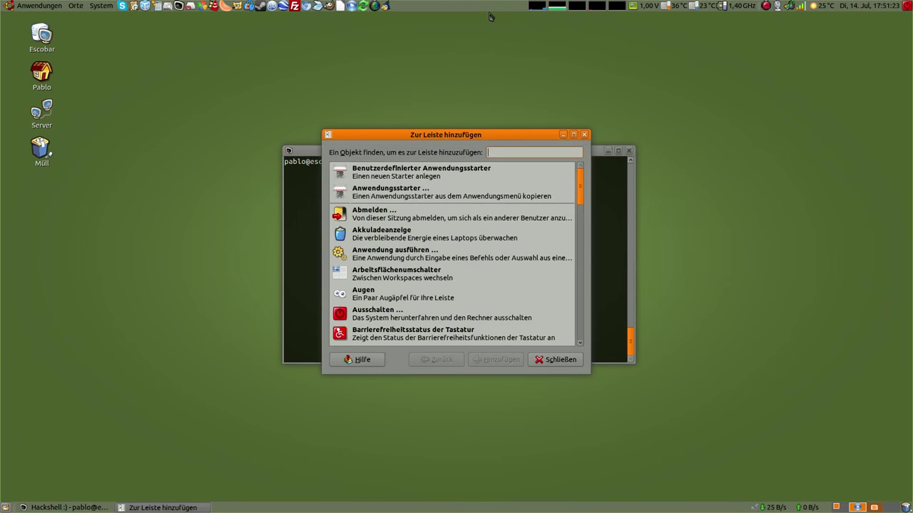
drag(580, 186, 579, 233)
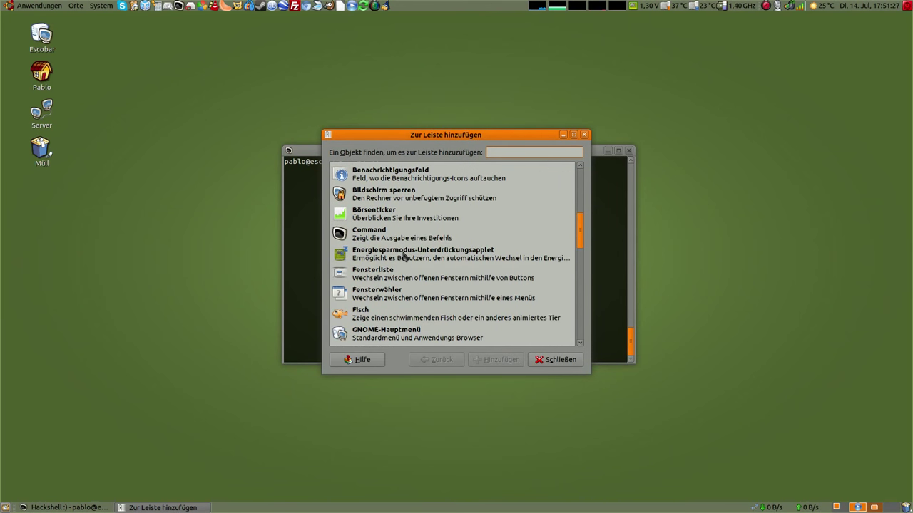
scroll(404, 257, down, 3)
click(403, 284)
drag(580, 248, 583, 319)
click(376, 233)
click(398, 216)
scroll(421, 194, up, 1)
click(421, 194)
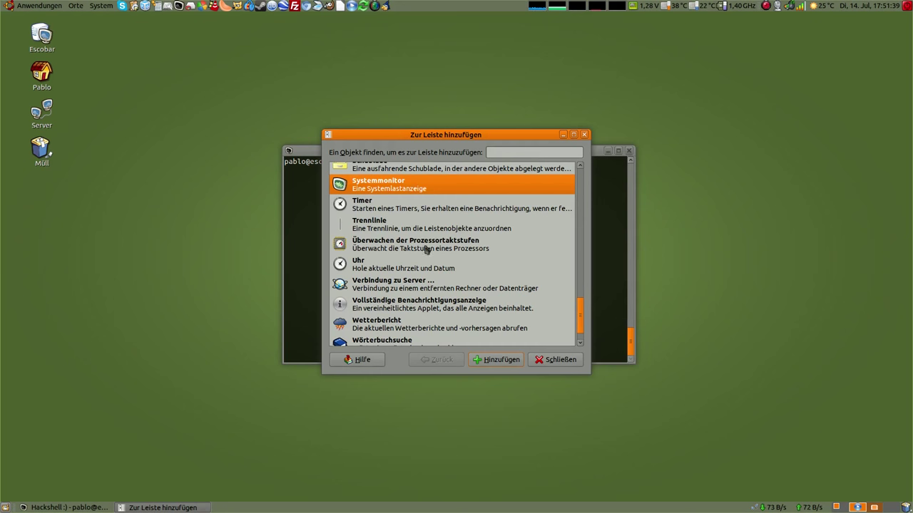
scroll(427, 279, down, 1)
click(557, 360)
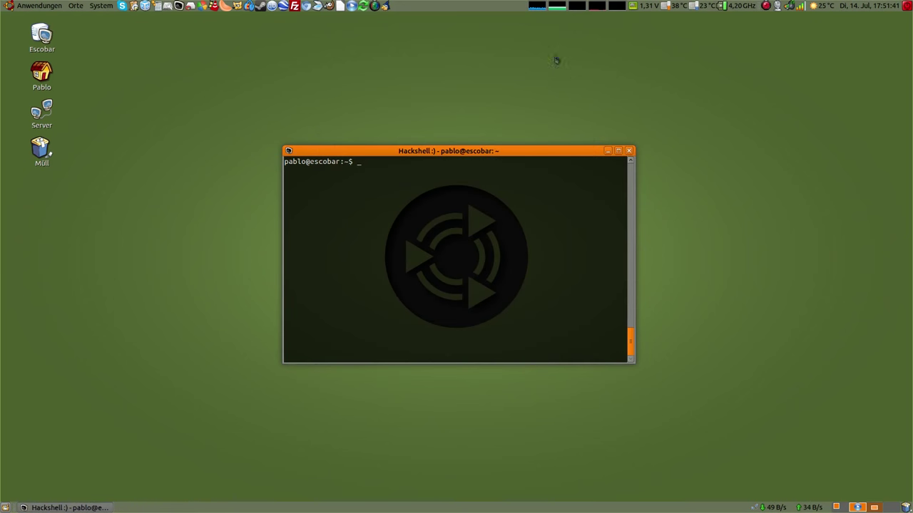
Review the system monitor applet's settings, checking the colours for network, processor, swap and disk, and close them.
click(564, 31)
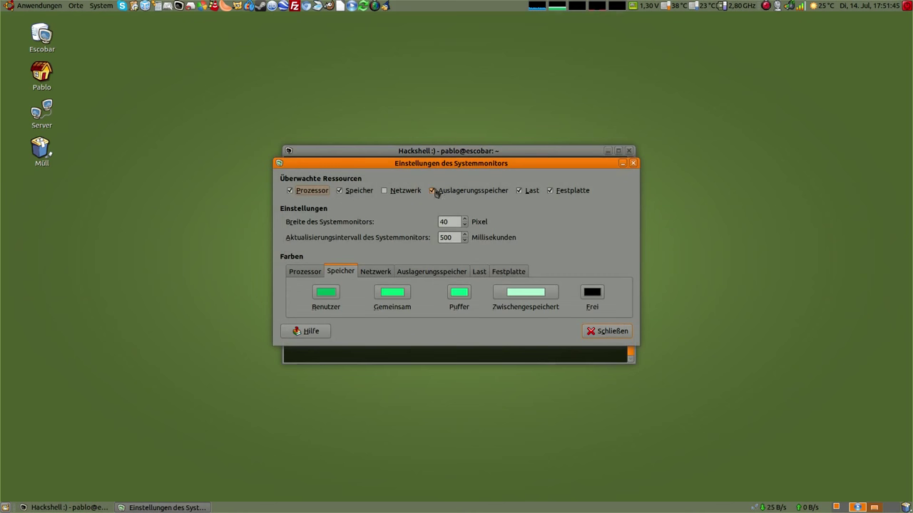
click(385, 273)
click(319, 275)
click(447, 276)
click(503, 274)
click(597, 332)
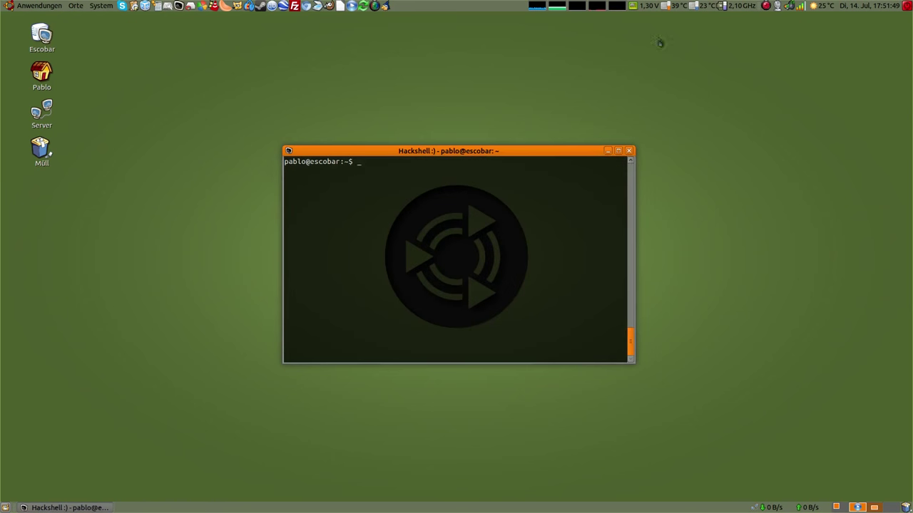
Open the sensor applet's settings, expand the libsensors source, and inspect the properties of the in2 voltage sensor.
right_click(646, 7)
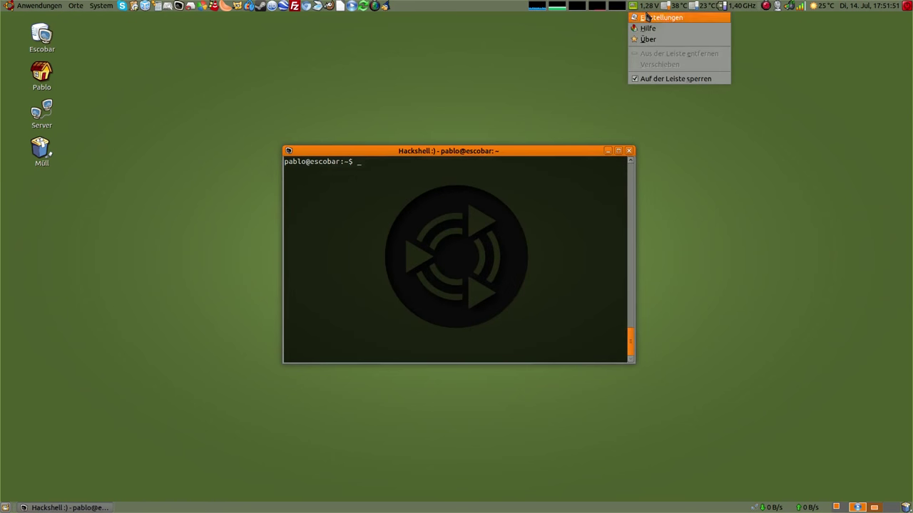
click(648, 17)
click(389, 177)
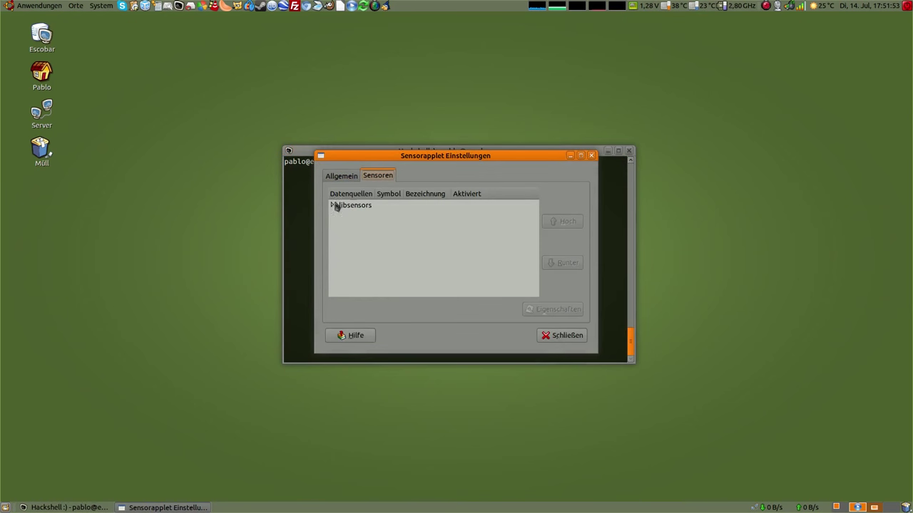
click(333, 205)
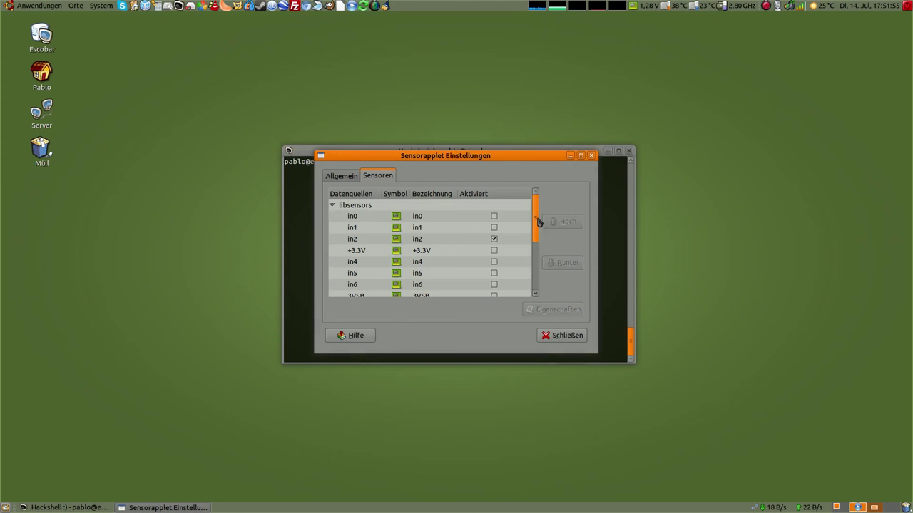
click(344, 240)
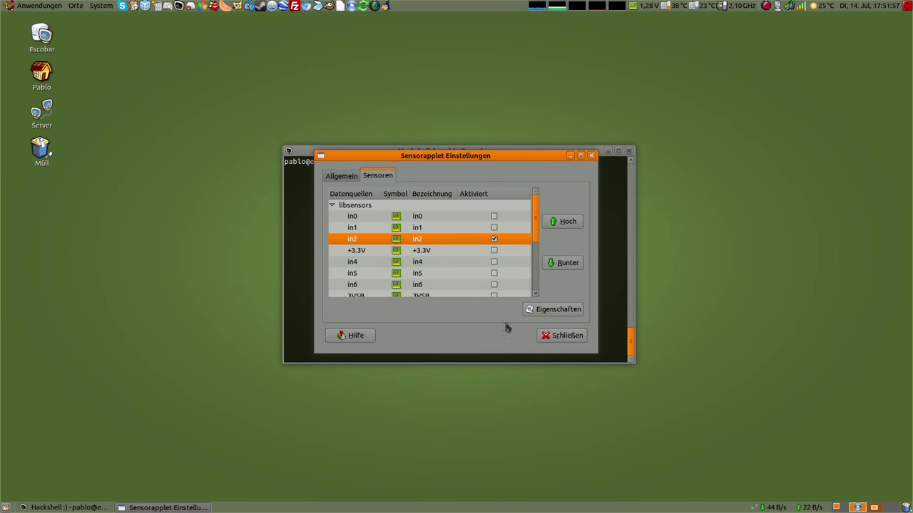
click(551, 310)
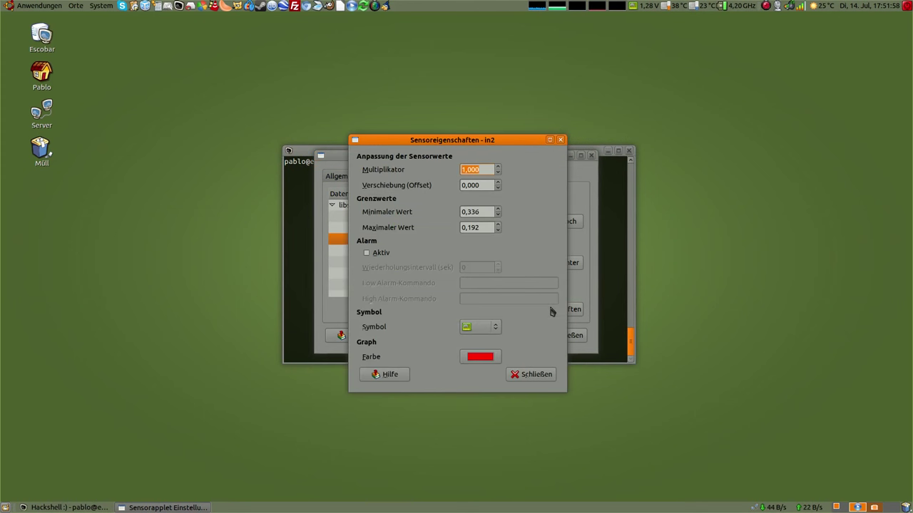
click(536, 374)
Inspect the properties of both enabled temp1 temperature sensors, and close the sensor applet's settings.
scroll(447, 240, down, 5)
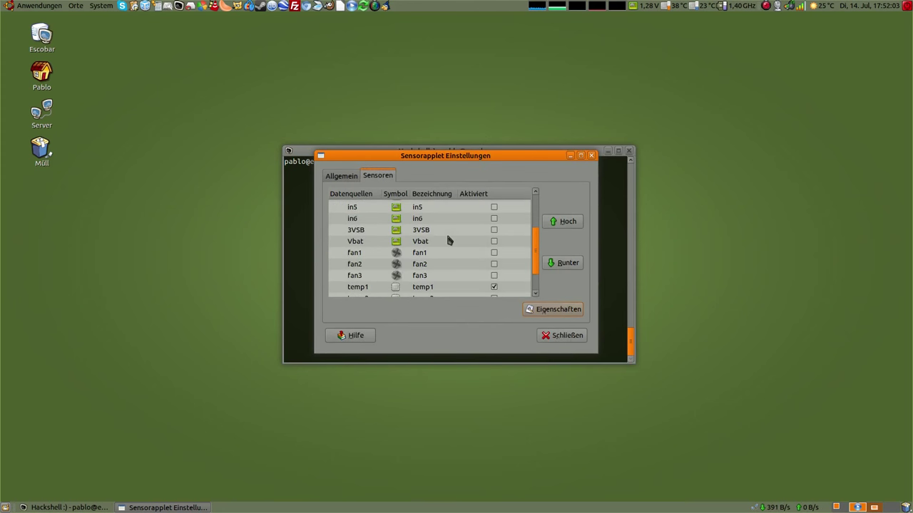
click(348, 261)
click(566, 313)
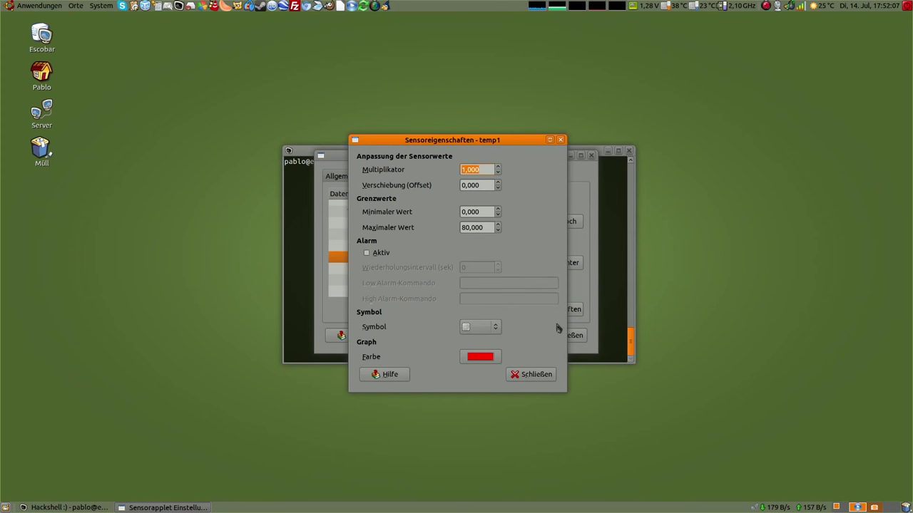
click(540, 377)
click(348, 292)
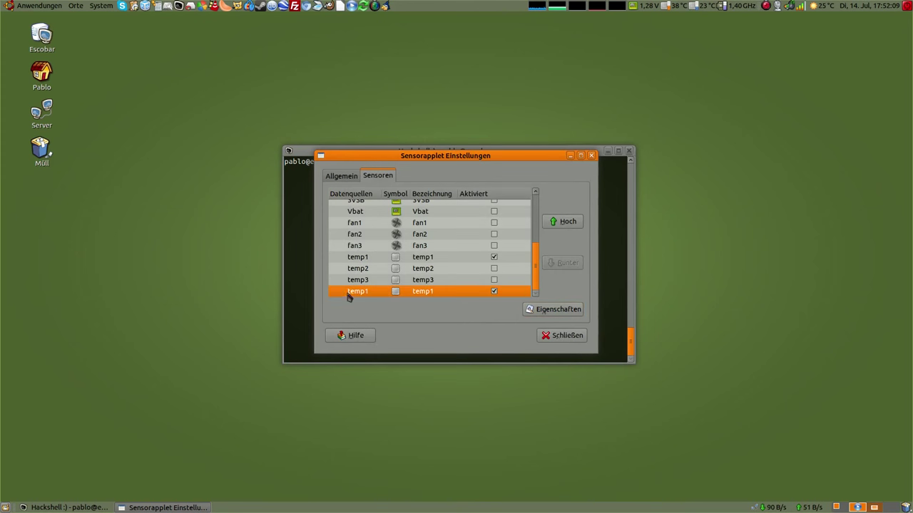
click(571, 317)
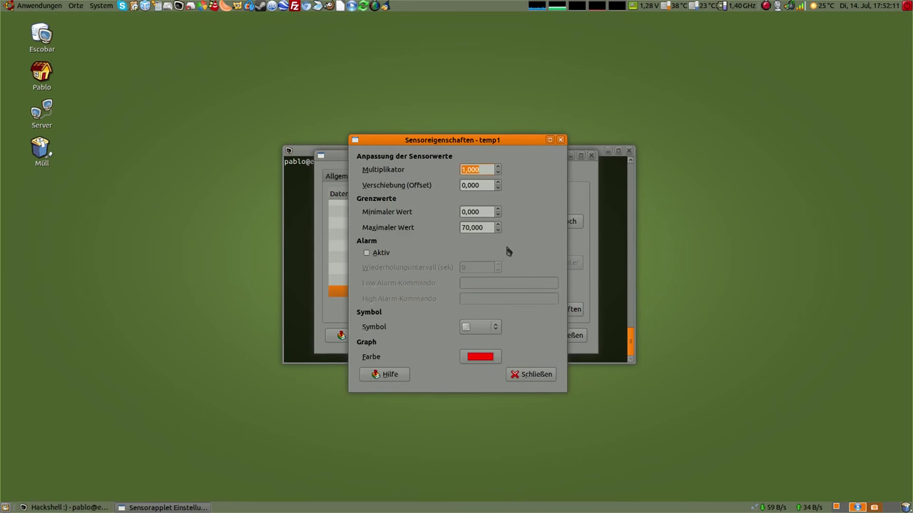
click(538, 376)
click(559, 336)
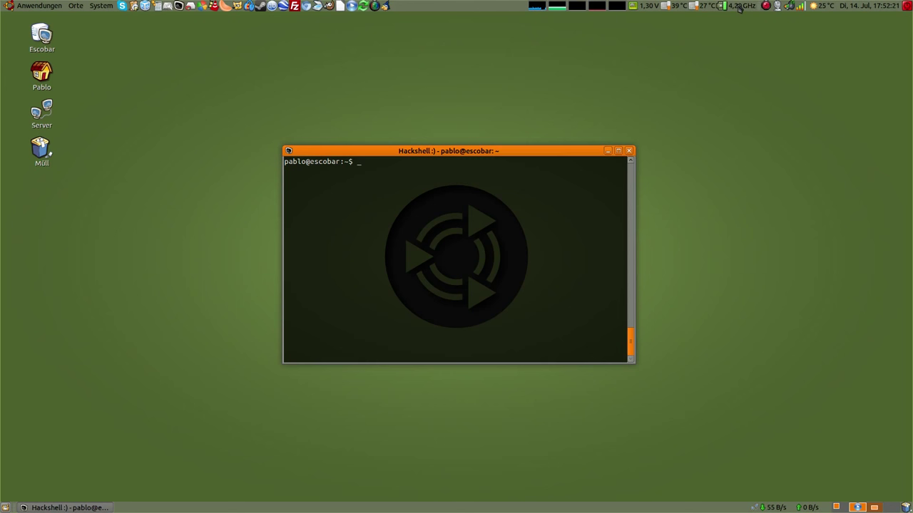
Try the processor's Performance and Ondemand modes and a fixed frequency of 3,40 GHz in the CPU frequency applet.
click(739, 8)
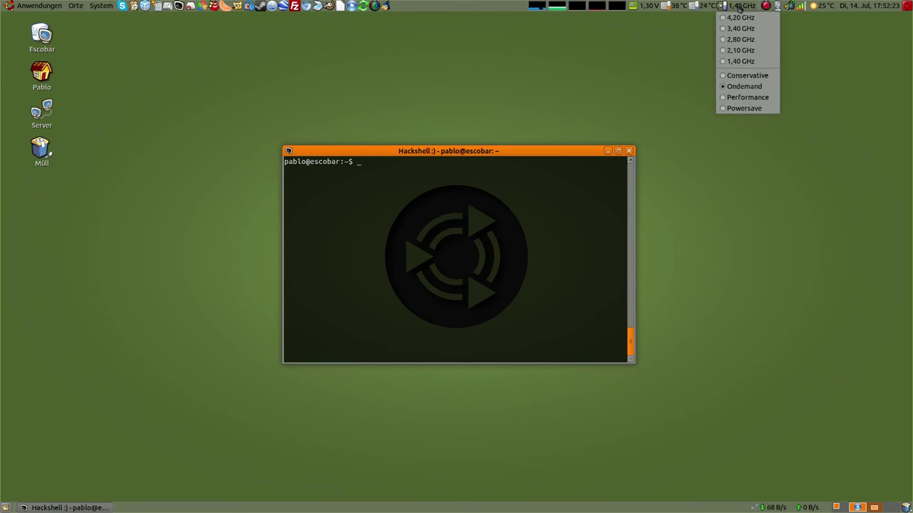
click(751, 102)
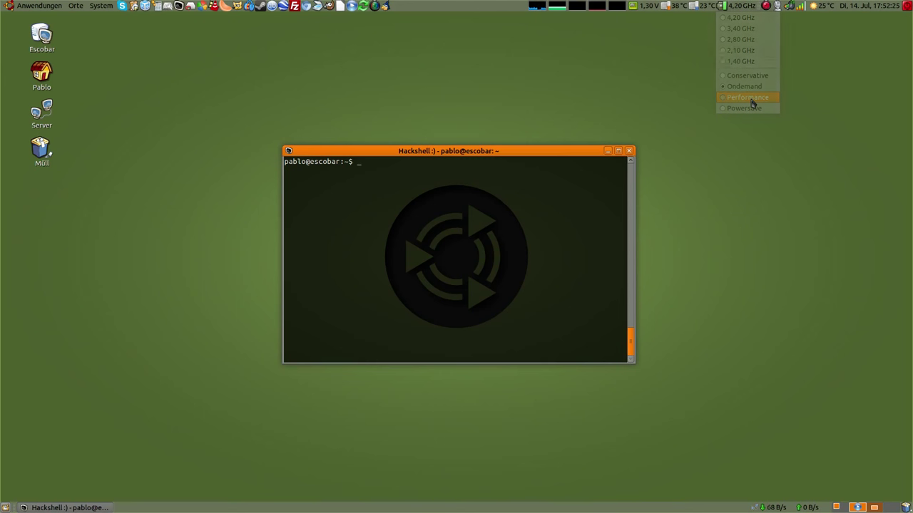
click(740, 7)
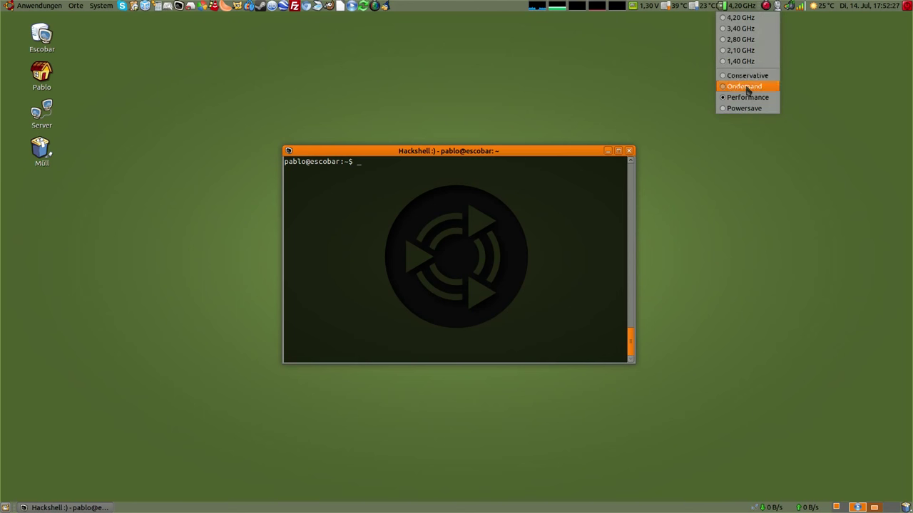
click(750, 86)
click(740, 11)
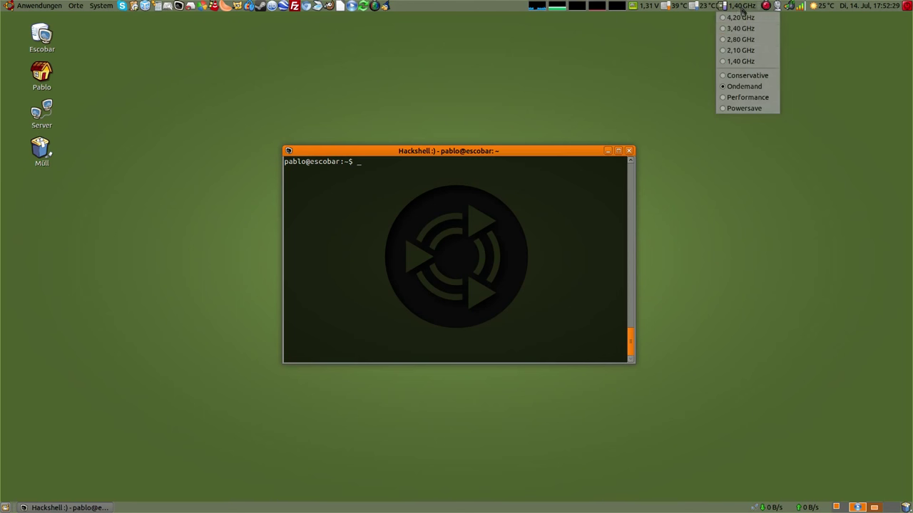
click(742, 33)
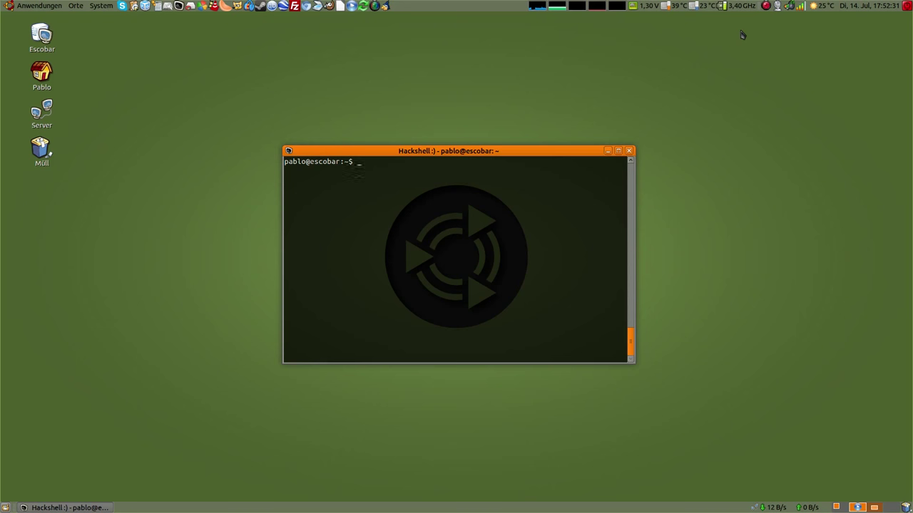
Set the processor's frequency mode to Performance in the CPU frequency applet.
click(741, 7)
click(744, 98)
Install the totem package from the terminal with sudo apt-get install totem.
text(-get install totem)
key(Return)
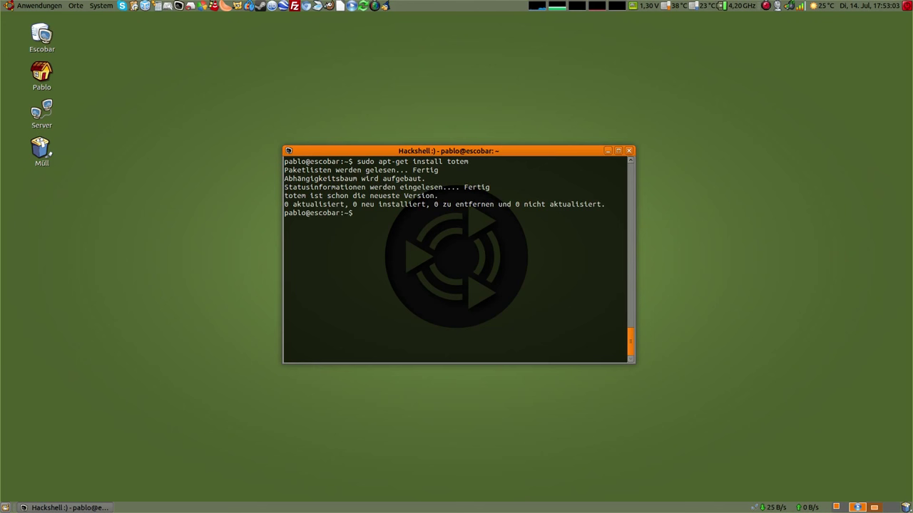
Open the home folder in the file manager and go to VIDEO/Serien/BrBa/S01 on the HDD Datengrab drive.
double_click(41, 73)
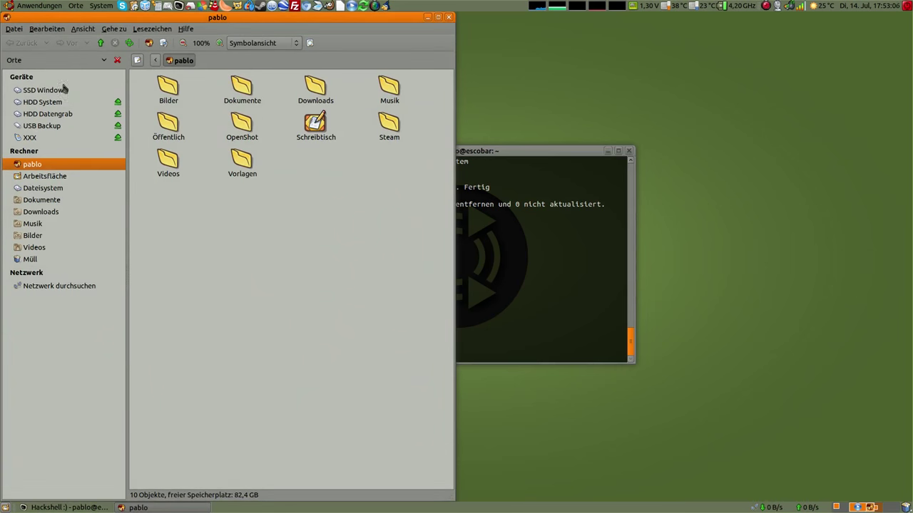
click(61, 115)
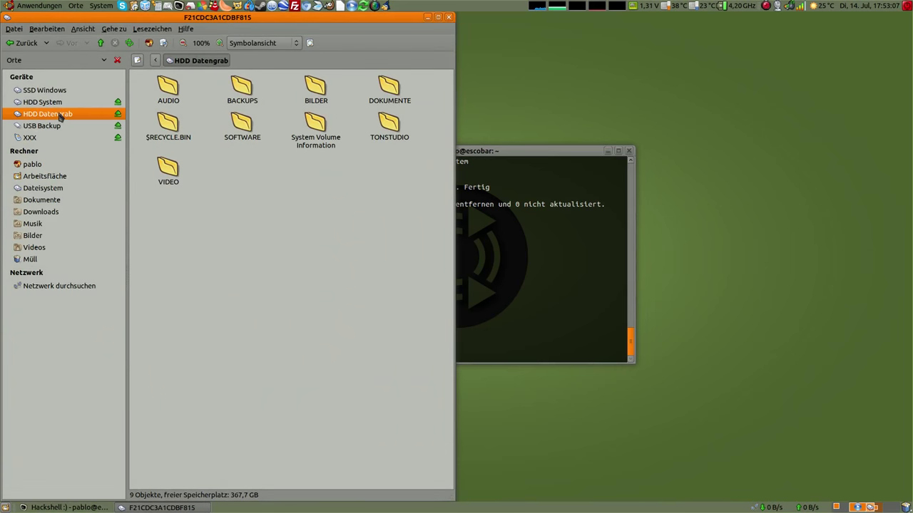
double_click(169, 169)
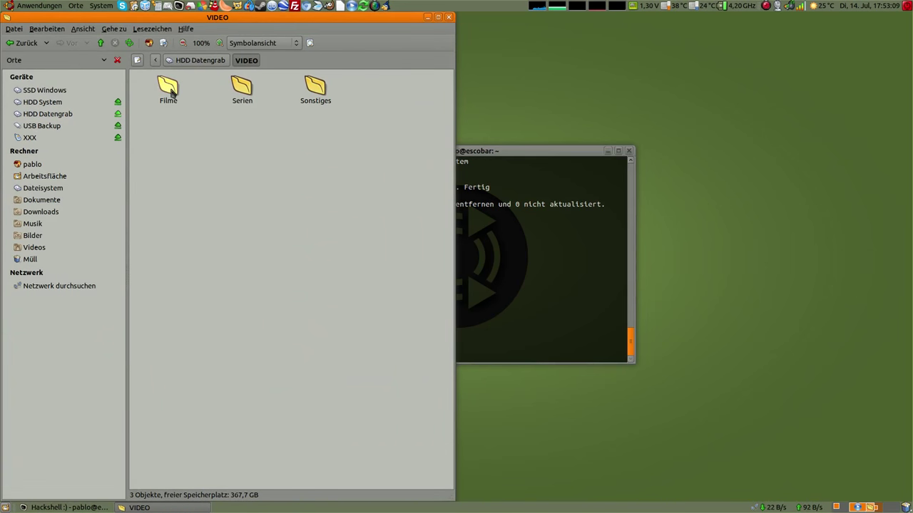
double_click(245, 86)
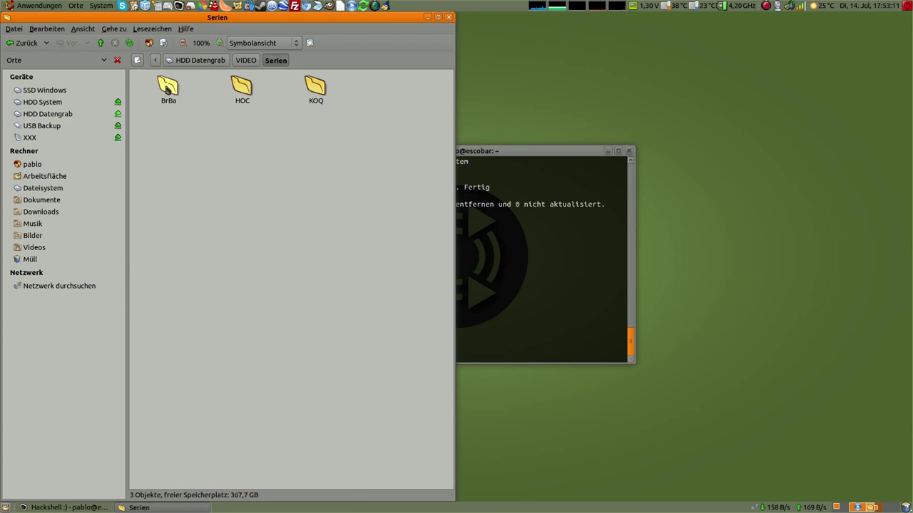
double_click(166, 88)
double_click(169, 87)
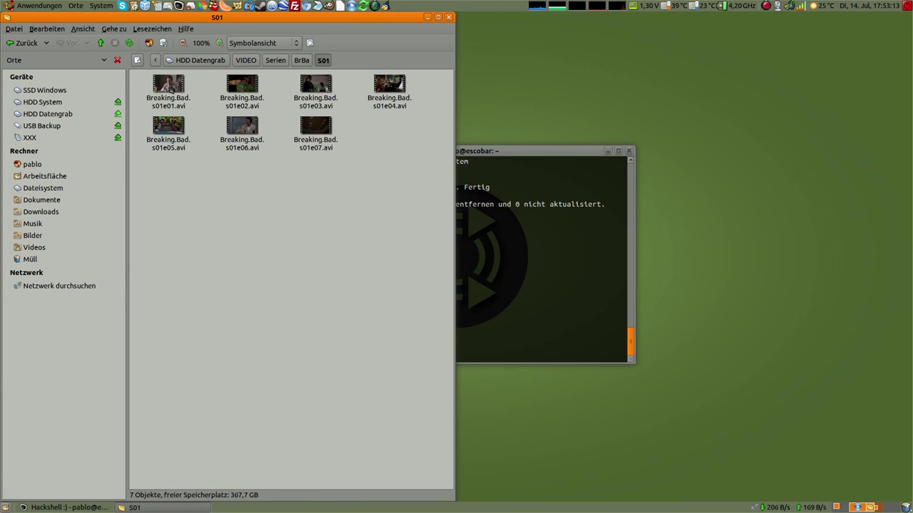
Enlarge the video thumbnails in the S01 folder to inspect the previews, and restore the zoom to 100%.
click(218, 43)
click(219, 43)
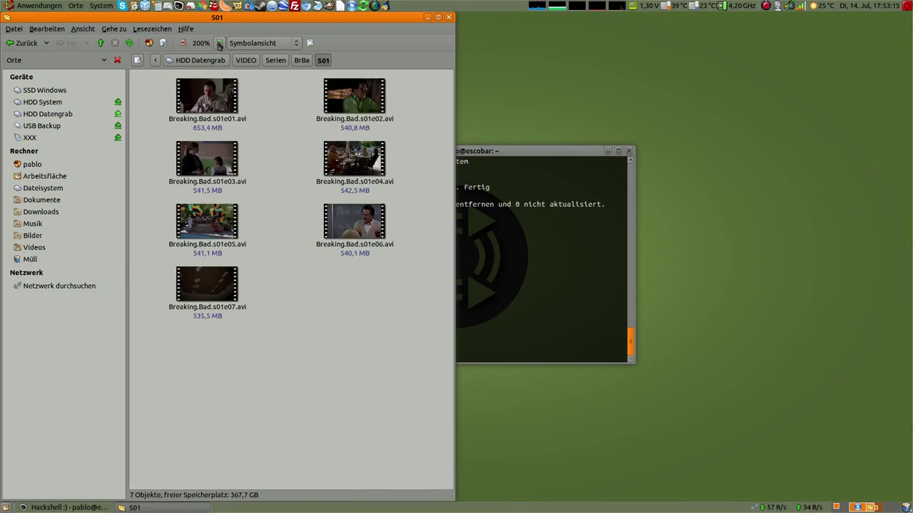
click(219, 43)
click(183, 43)
click(183, 43)
click(183, 43)
Go to AUDIO/Music on HDD Datengrab and open the CD1 folder of the 2Pac Greatest Hits album.
click(194, 60)
double_click(173, 87)
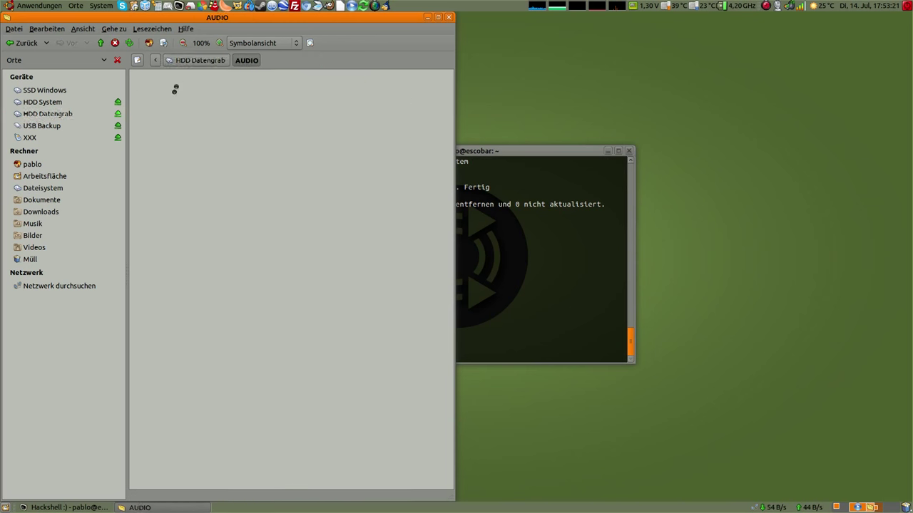
double_click(241, 88)
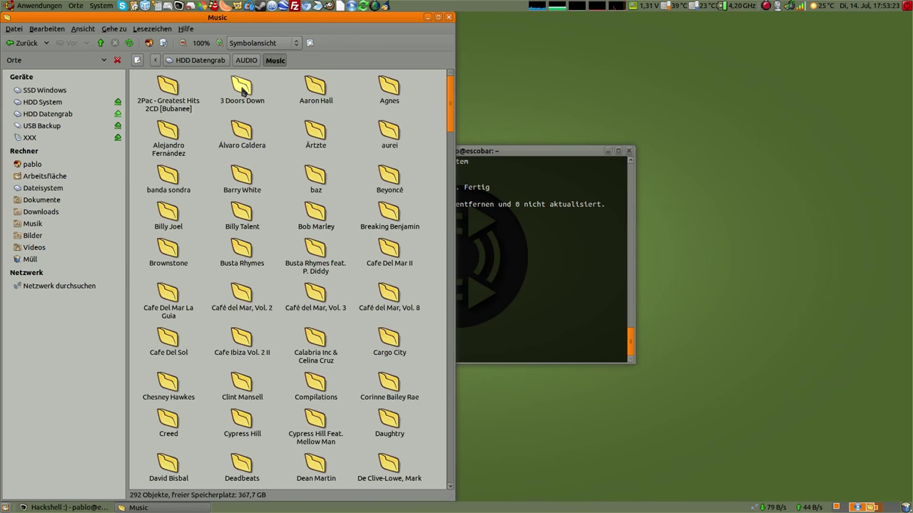
double_click(168, 91)
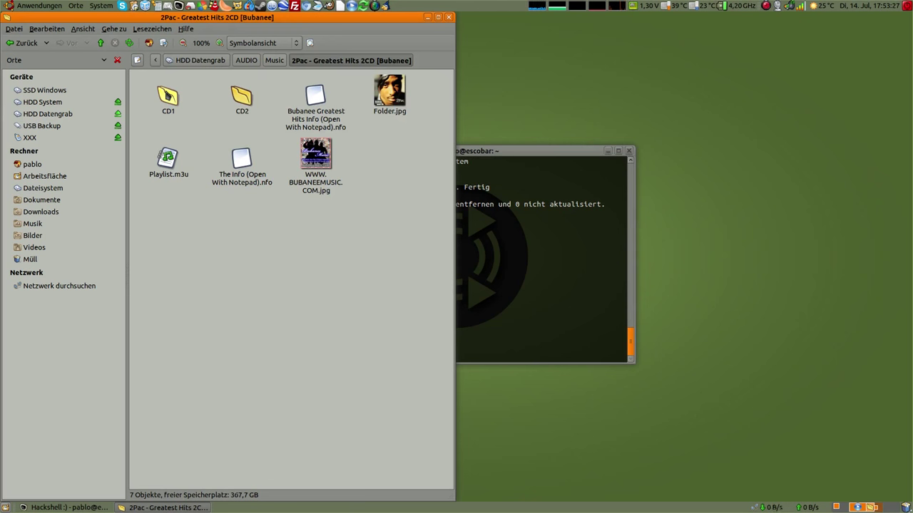
double_click(167, 99)
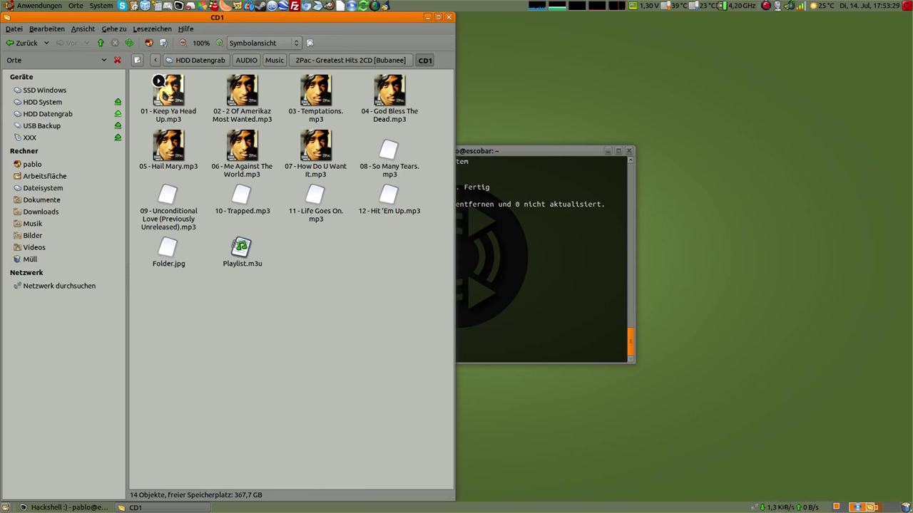
Preview tracks 01, 02 and 03 of CD1 directly in the file manager, and close its window.
click(159, 82)
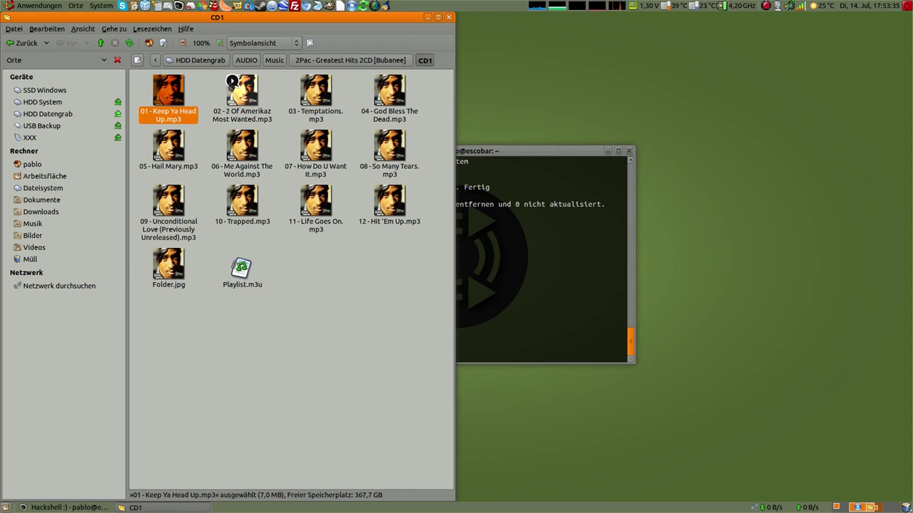
click(232, 82)
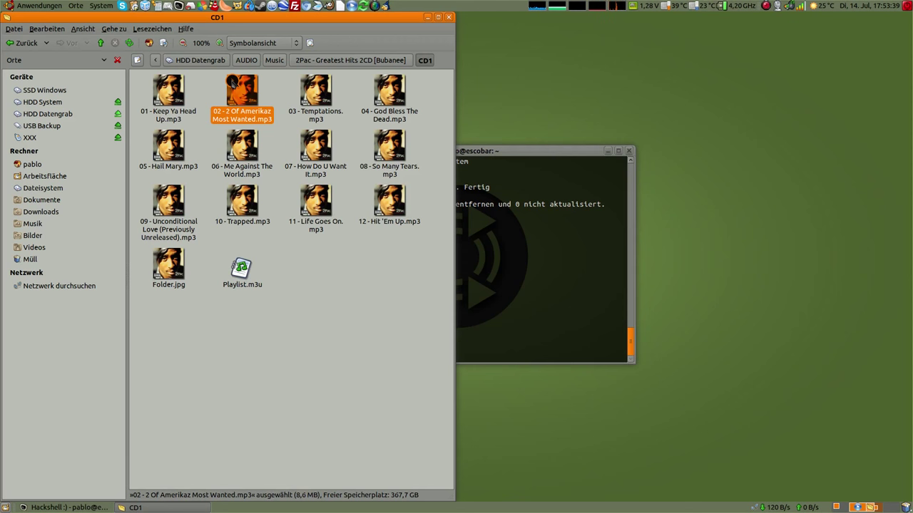
click(305, 83)
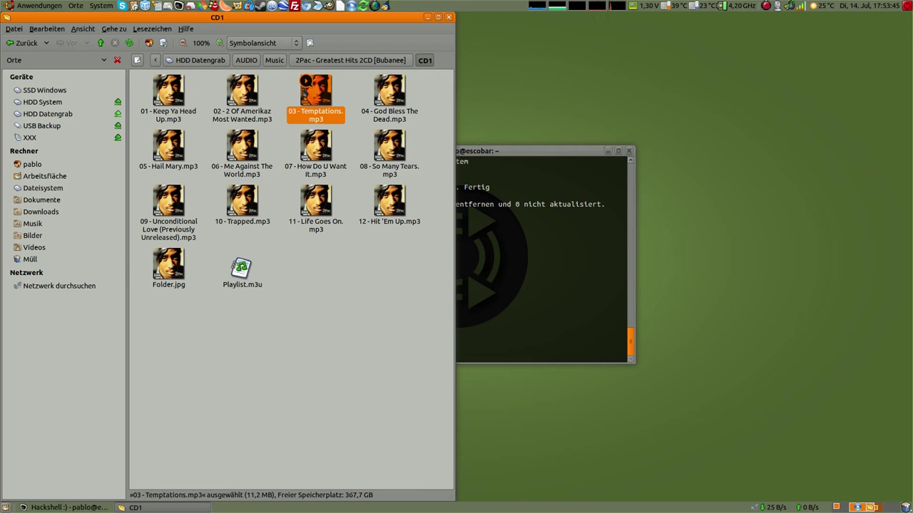
click(448, 17)
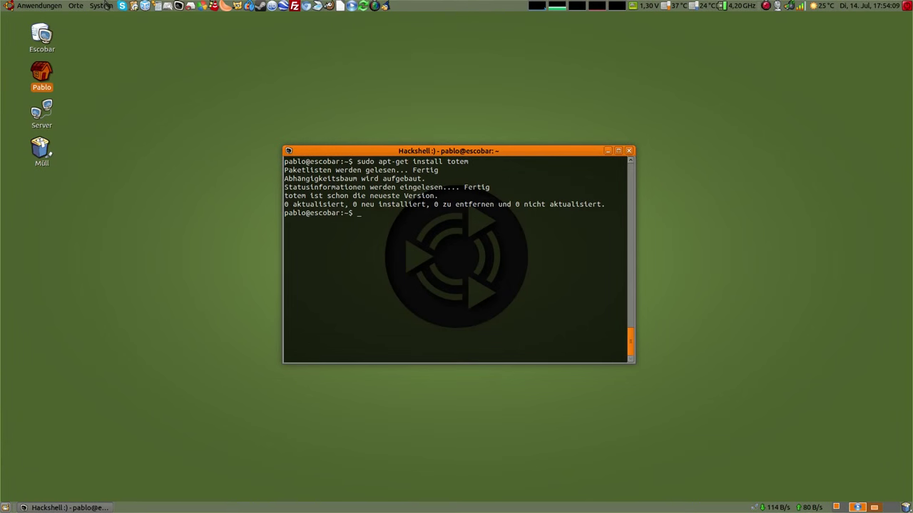
Open the desktop appearance settings and maximise their window to show all available themes.
click(102, 6)
mouse_move(143, 19)
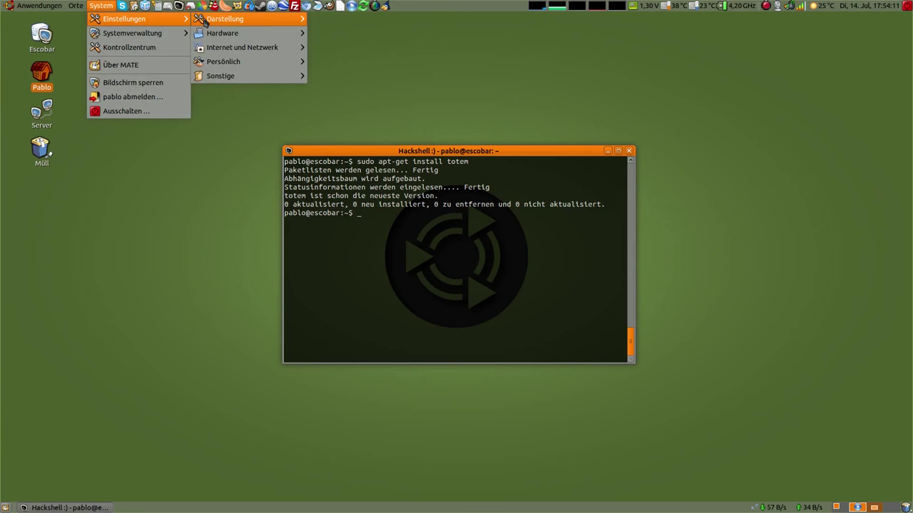
mouse_move(261, 24)
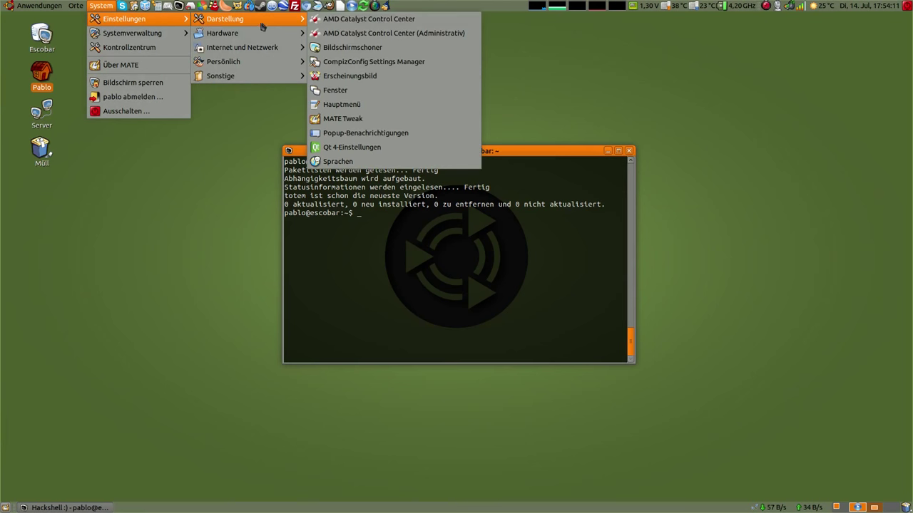
click(352, 75)
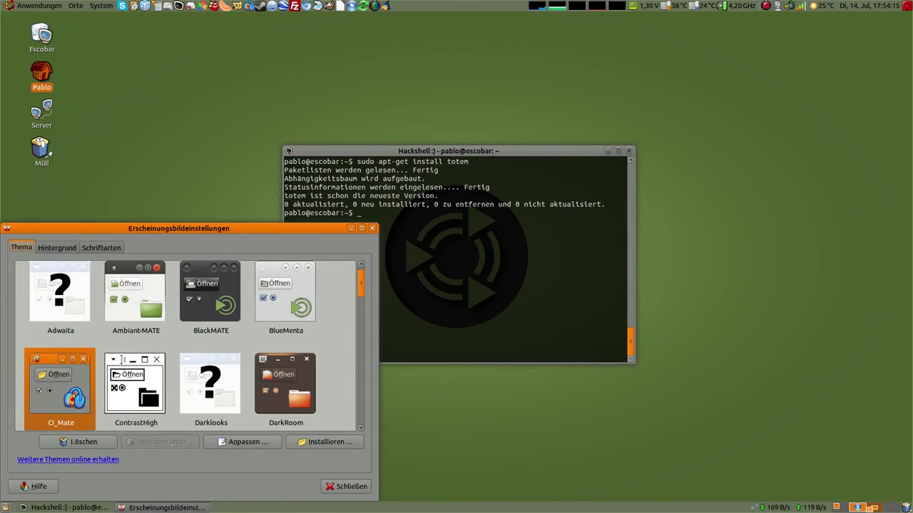
drag(279, 228, 310, 95)
click(391, 96)
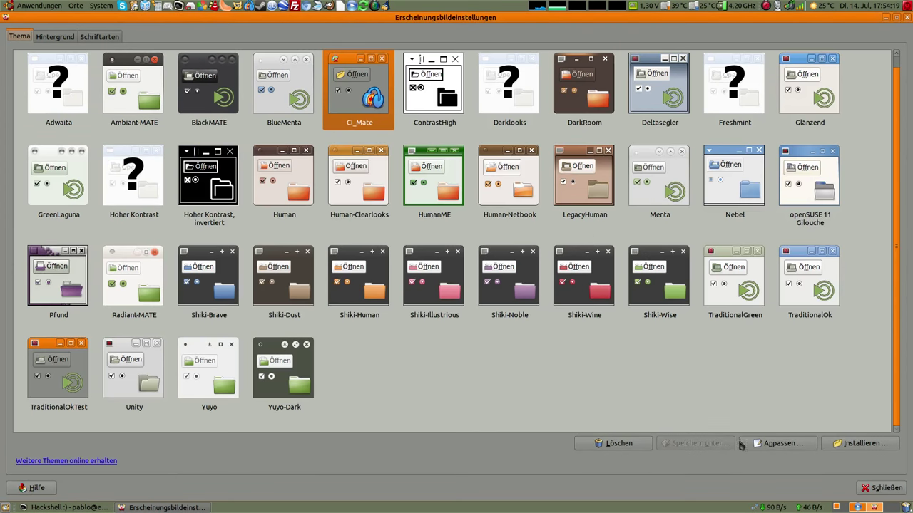
Open the CI_Mate theme's customisation in a maximised window and examine the window content, colour and window border options.
click(758, 443)
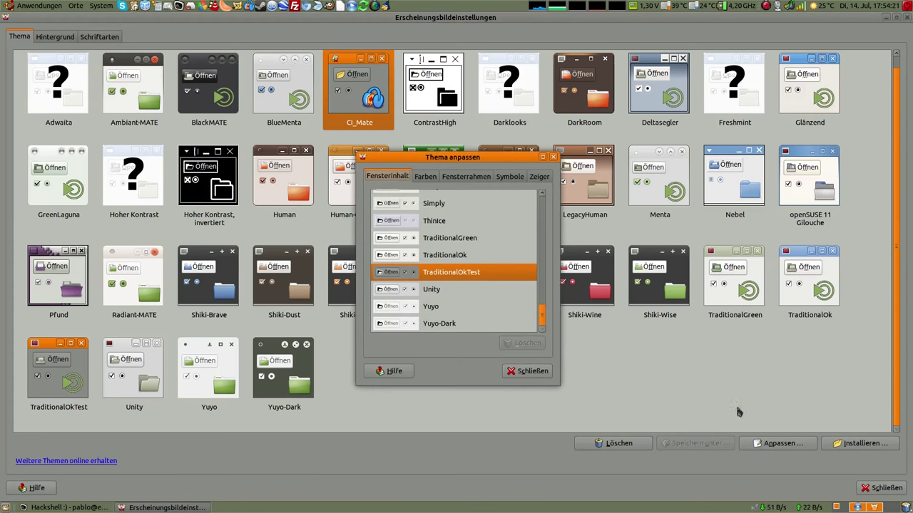
click(542, 157)
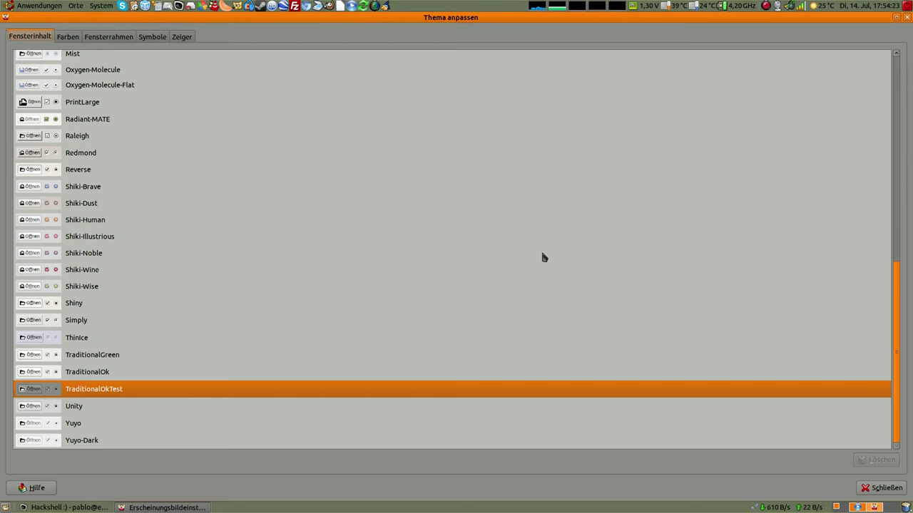
scroll(545, 278, up, 10)
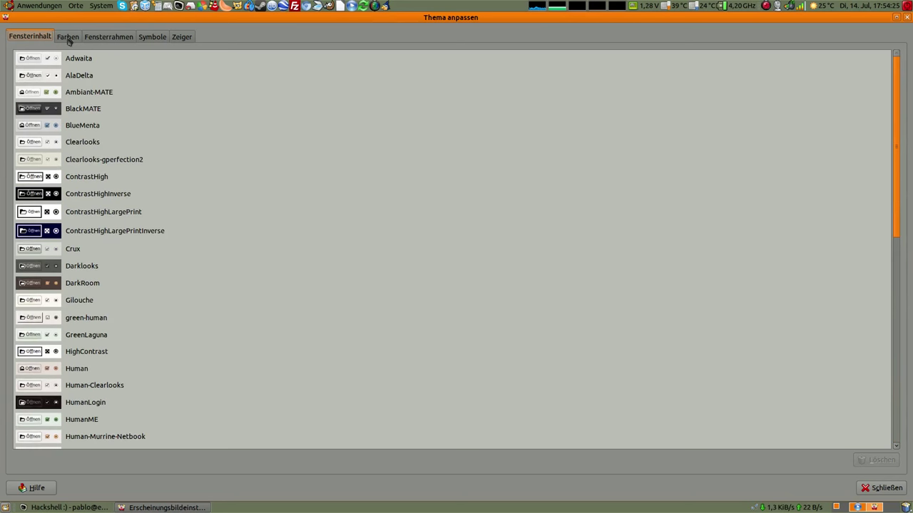
click(68, 39)
click(107, 37)
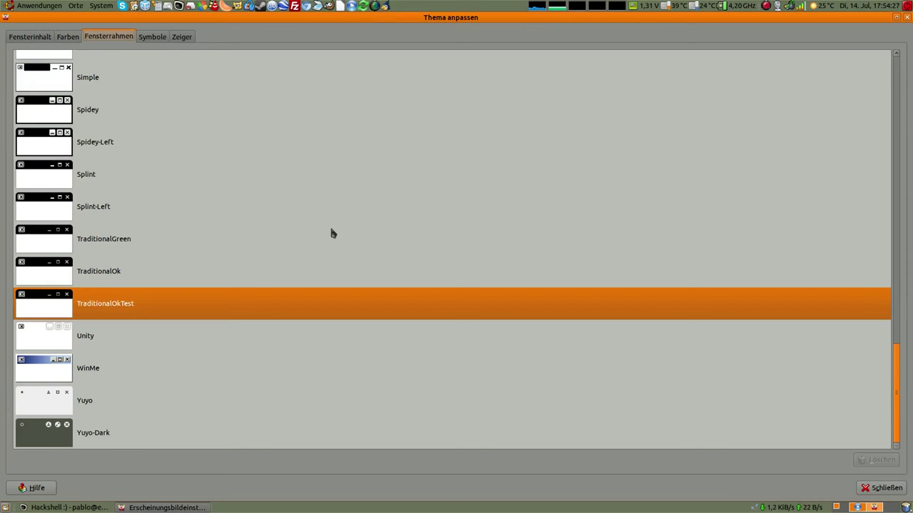
scroll(331, 232, up, 15)
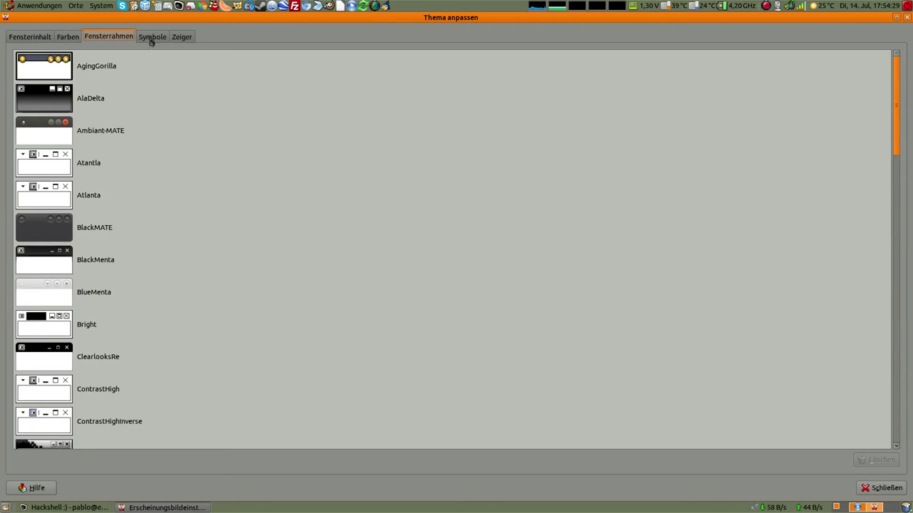
Examine the available icon and pointer themes, and close the customisation and appearance settings without changing anything.
click(152, 37)
scroll(298, 265, down, 15)
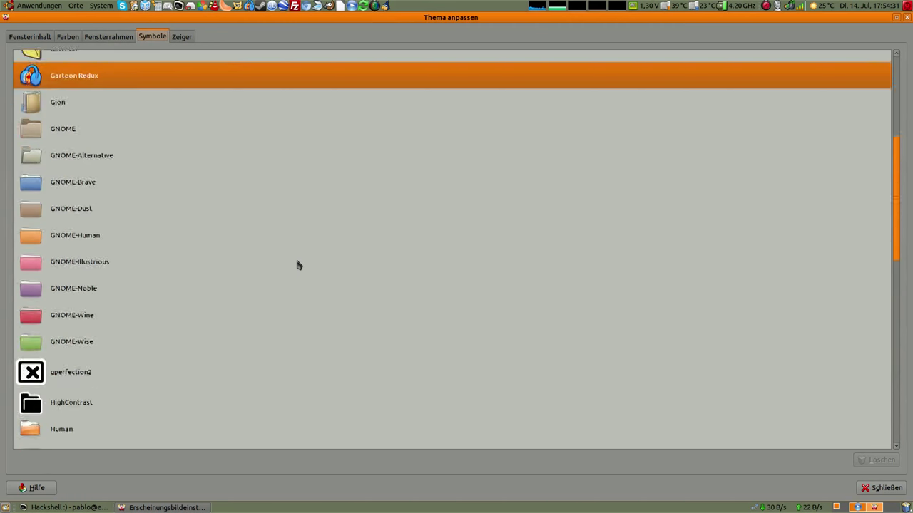
click(182, 37)
scroll(274, 216, down, 10)
scroll(275, 216, up, 10)
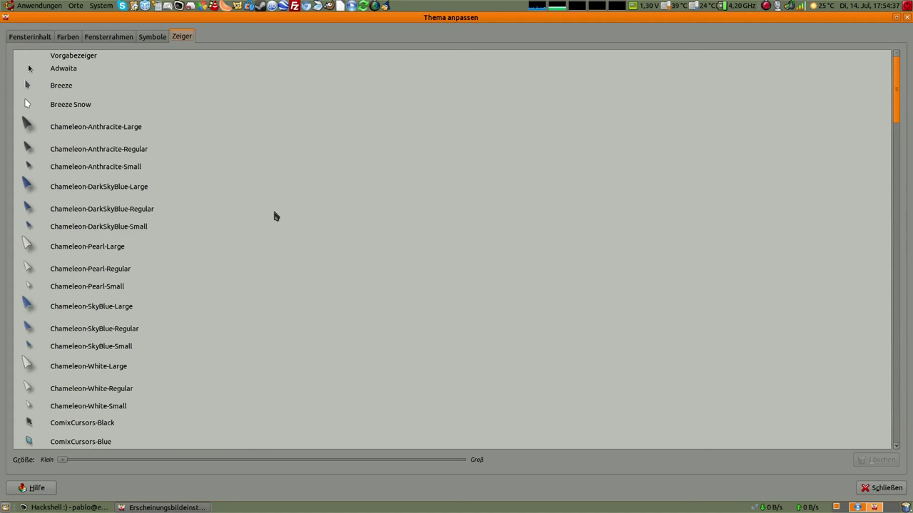
click(906, 17)
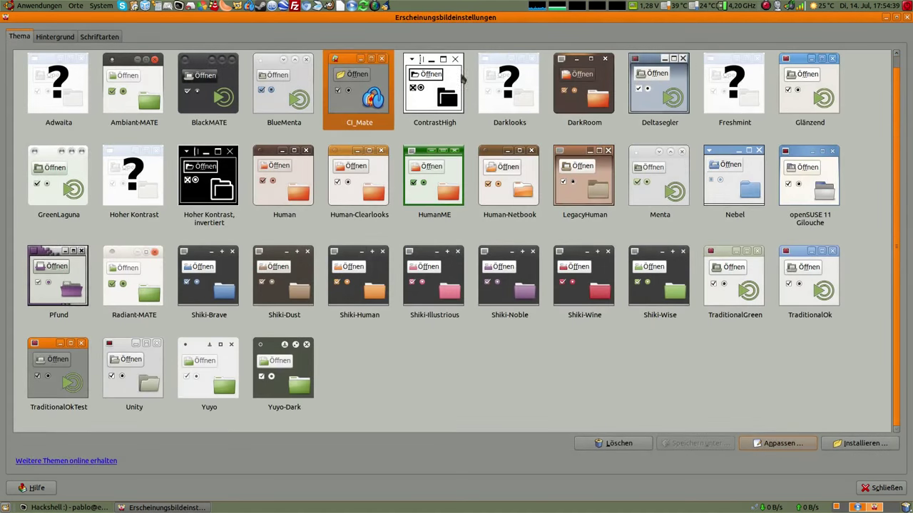
click(907, 17)
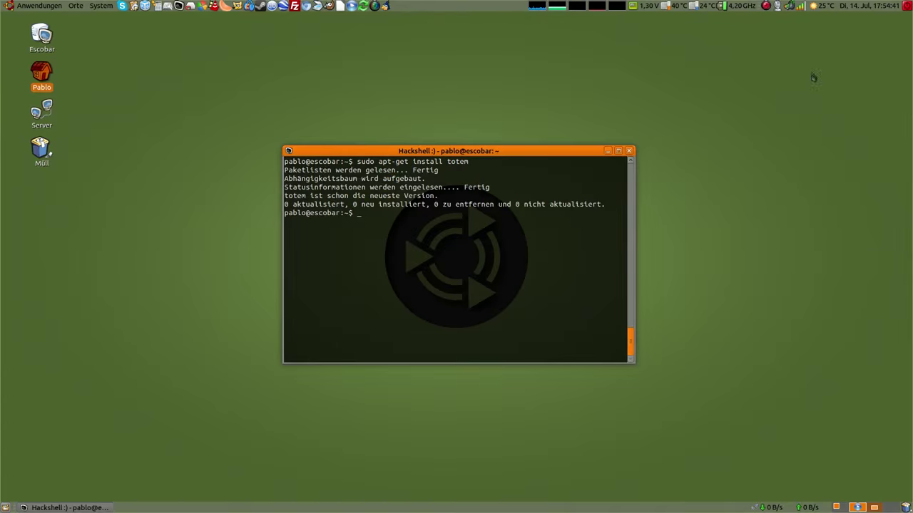
Open MATE Tweak, examine its desktop icon, interface and window manager settings, and close it unchanged.
click(100, 6)
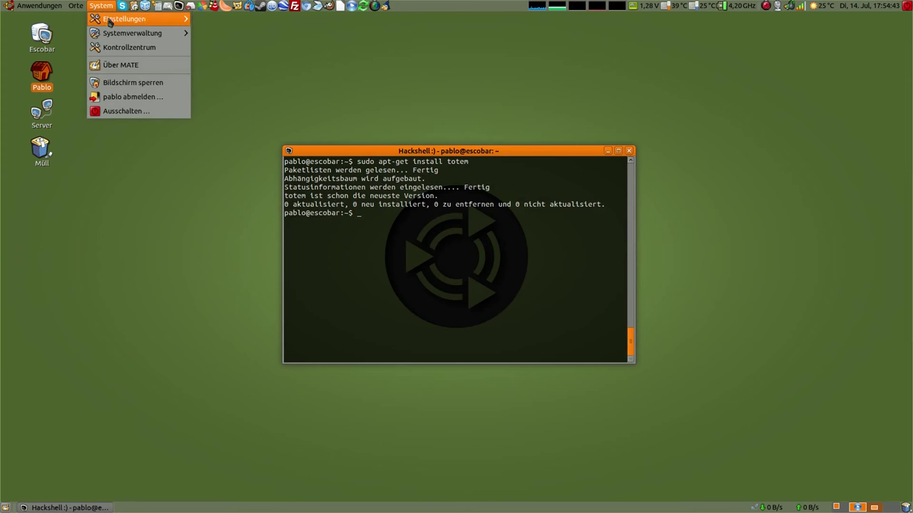
mouse_move(109, 22)
mouse_move(235, 17)
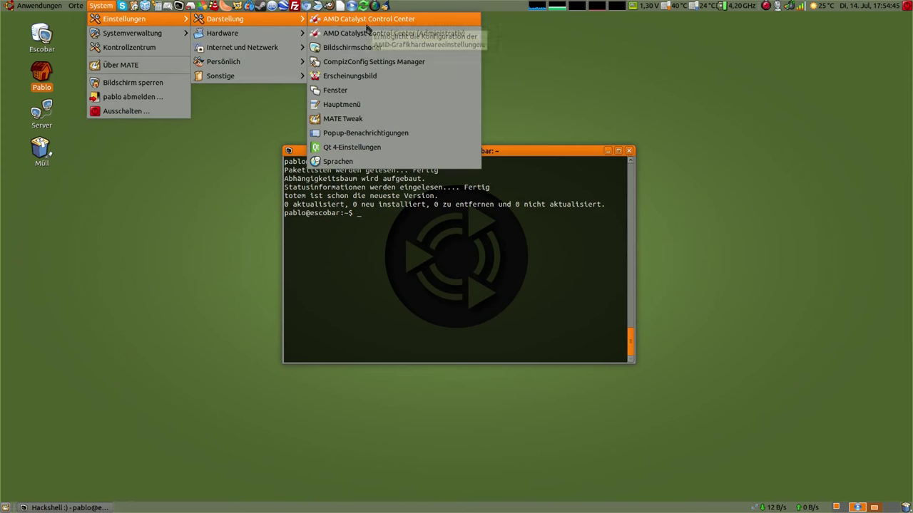
click(361, 122)
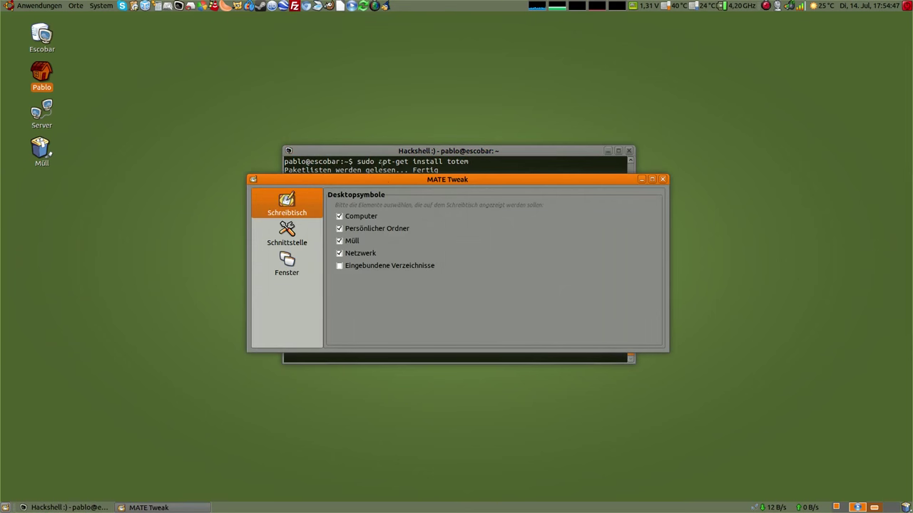
drag(387, 182, 293, 117)
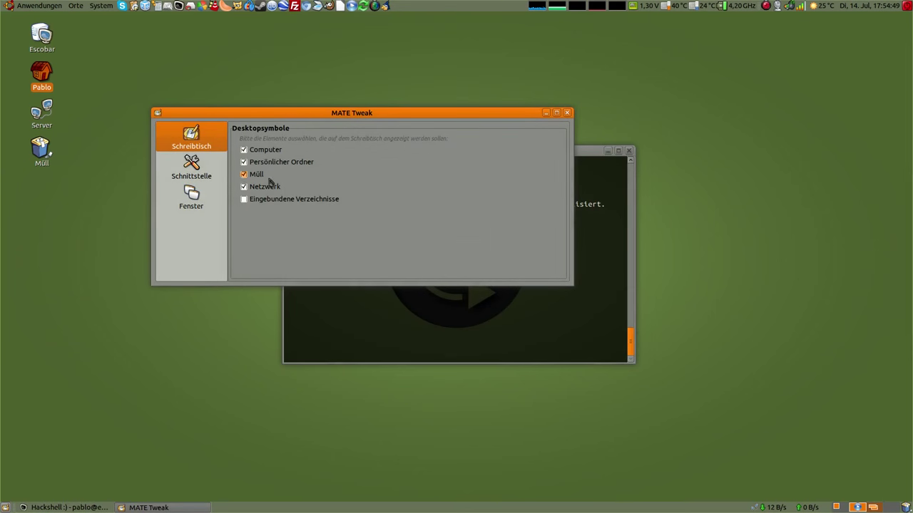
click(199, 171)
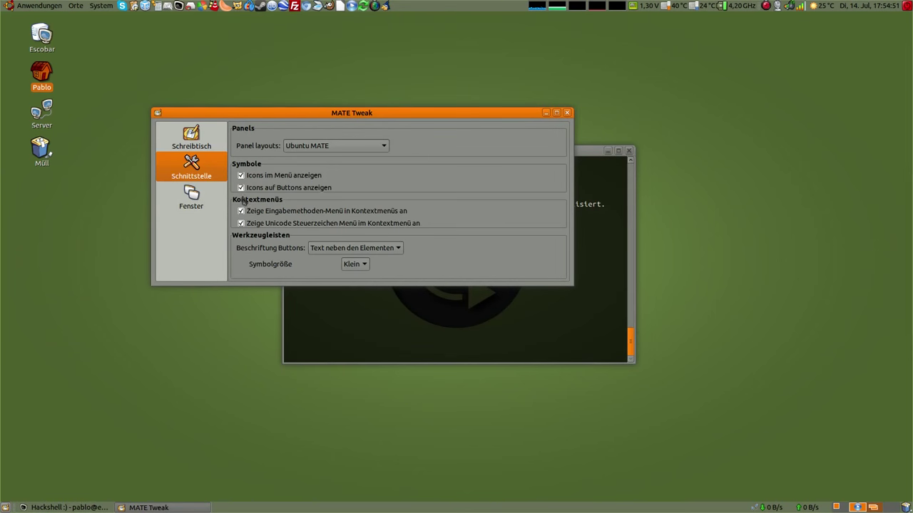
click(194, 203)
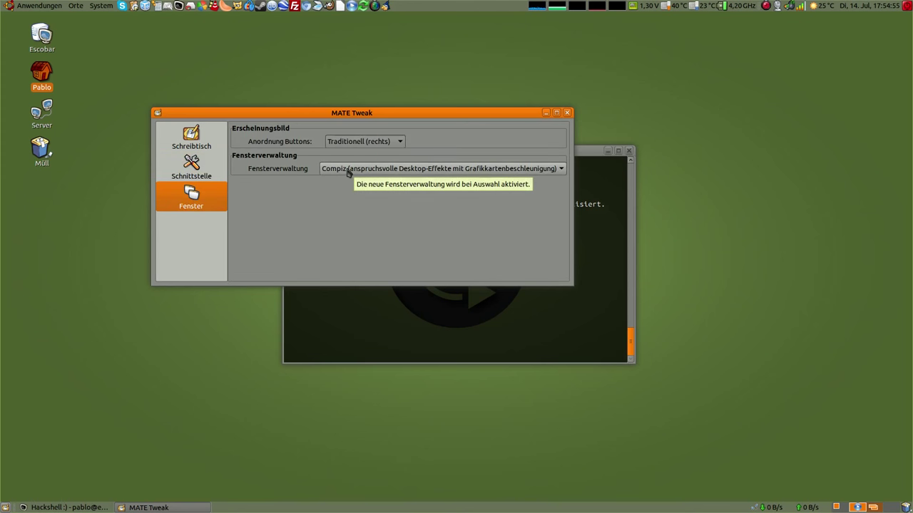
click(567, 112)
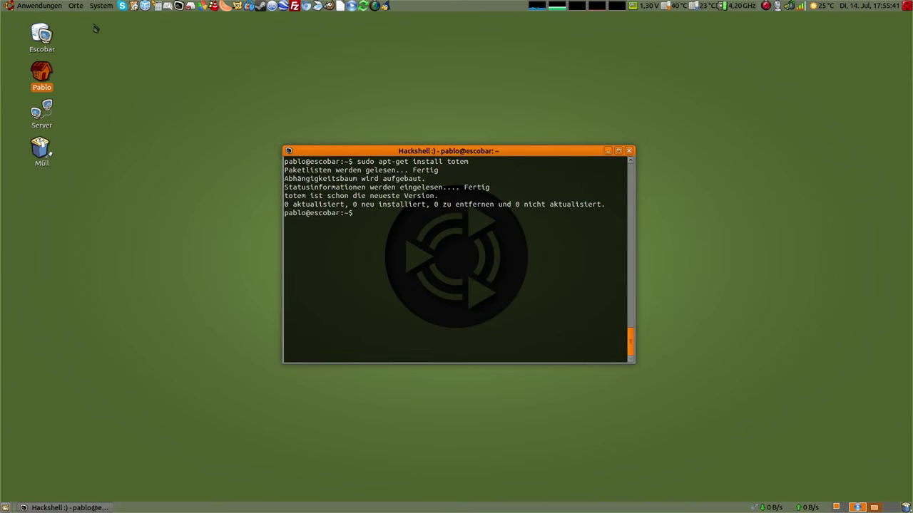
Open the CompizConfig Settings Manager tiled to the right half of the screen, and rotate the desktop cube one workspace over and back.
click(101, 5)
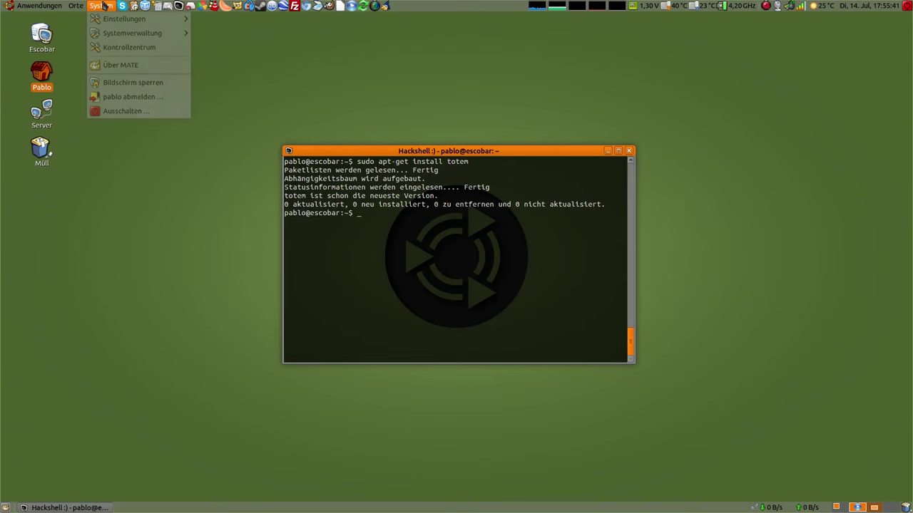
mouse_move(122, 20)
mouse_move(231, 23)
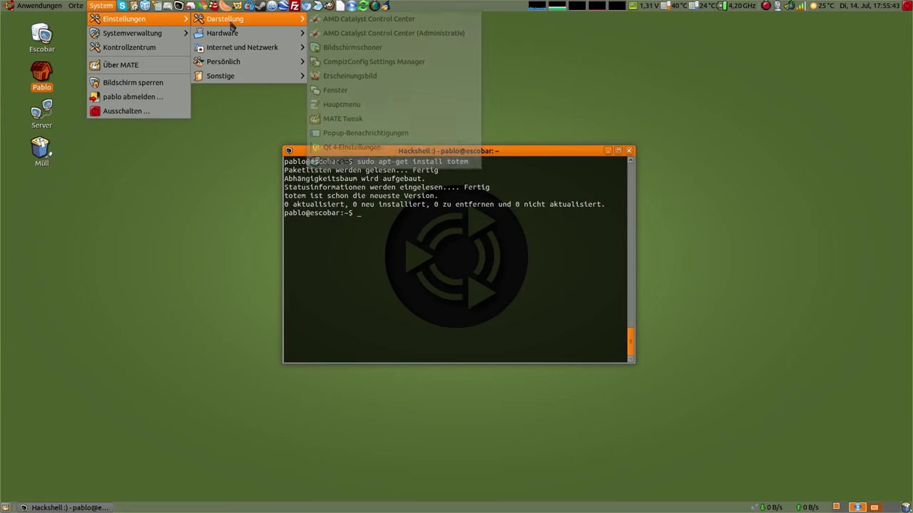
click(367, 63)
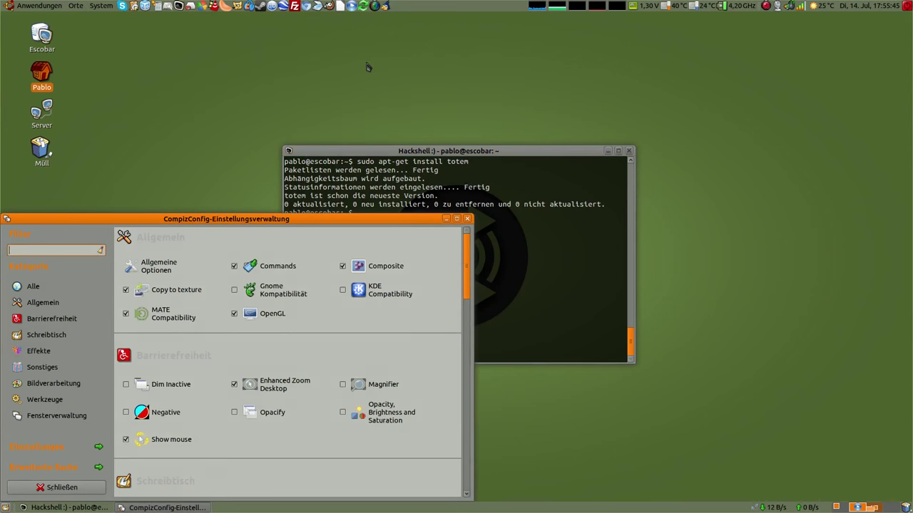
drag(418, 224, 911, 246)
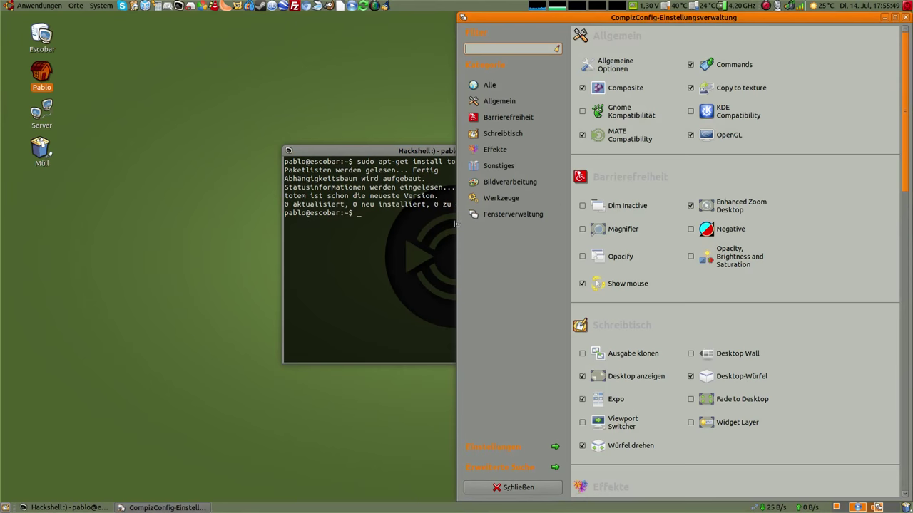
key(ctrl+alt+Right)
key(ctrl+alt+Left)
Open the Animations plugin's settings in a maximised window and examine the open, close, minimize, unminimize and shade animations.
scroll(695, 285, down, 7)
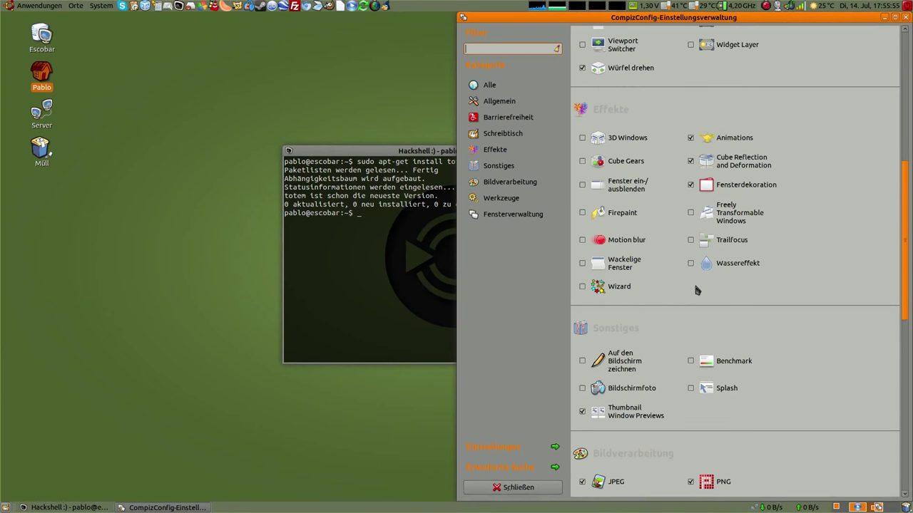
click(742, 140)
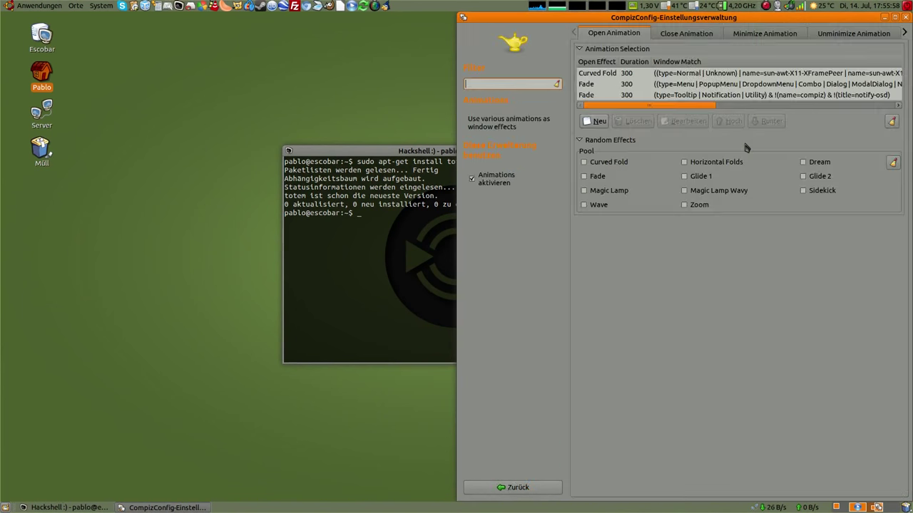
click(895, 17)
click(456, 219)
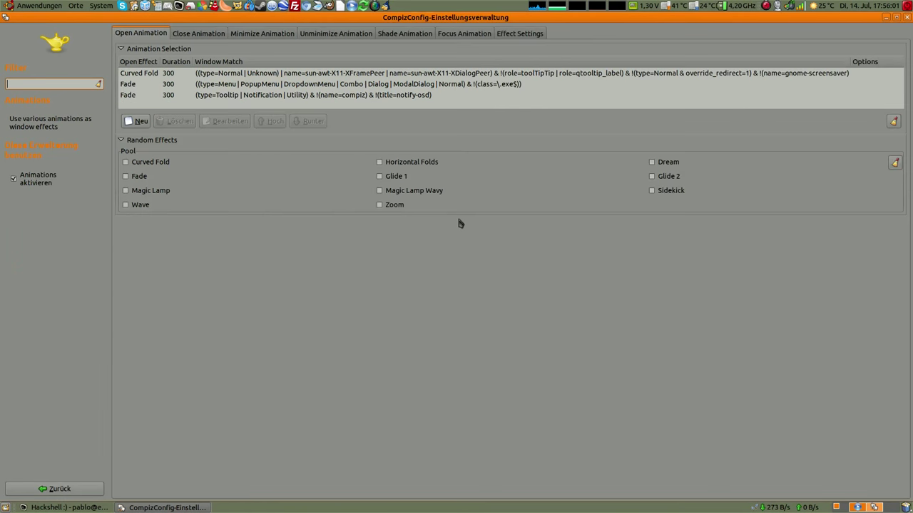
click(212, 34)
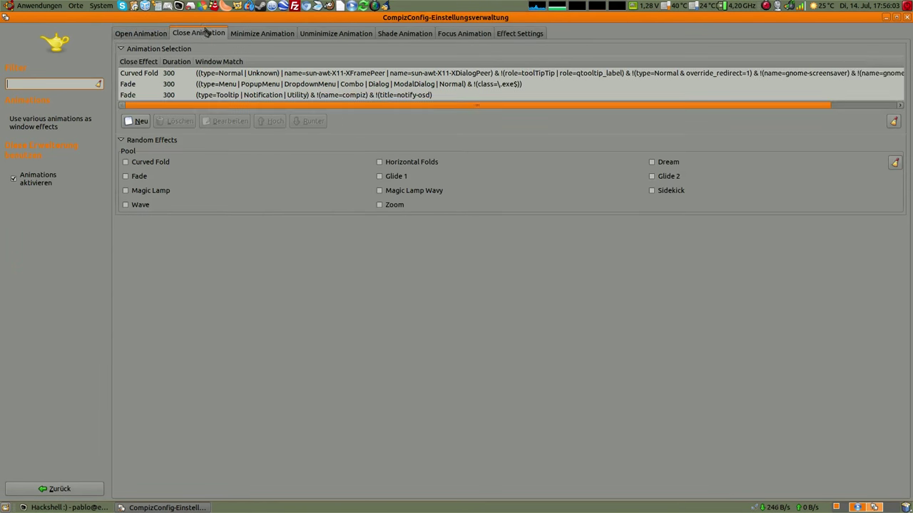
click(254, 36)
click(312, 36)
click(403, 36)
Demonstrate the window animations by minimising and restoring the settings window, and return it from maximised to normal size.
click(885, 17)
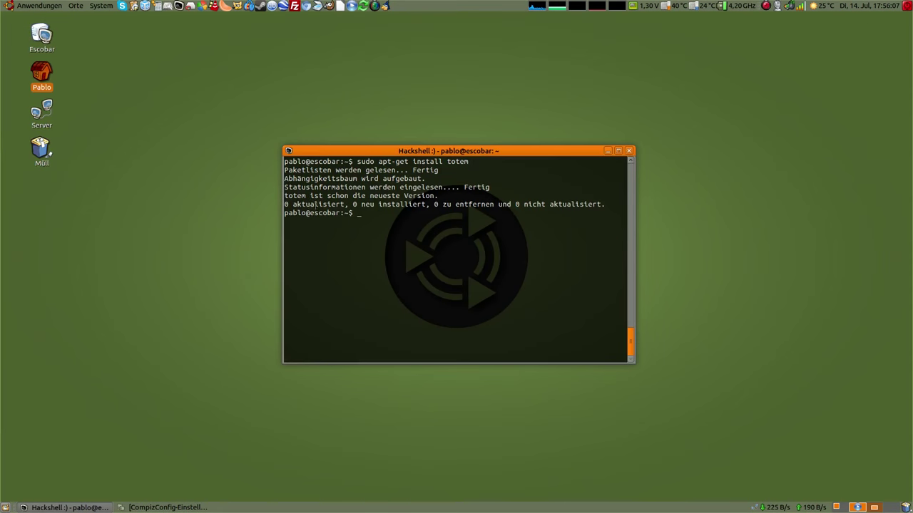
click(171, 506)
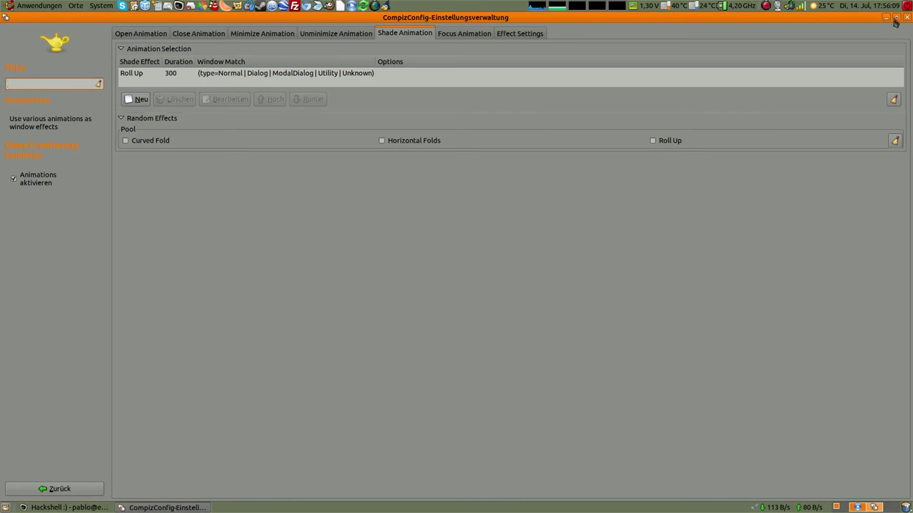
click(896, 19)
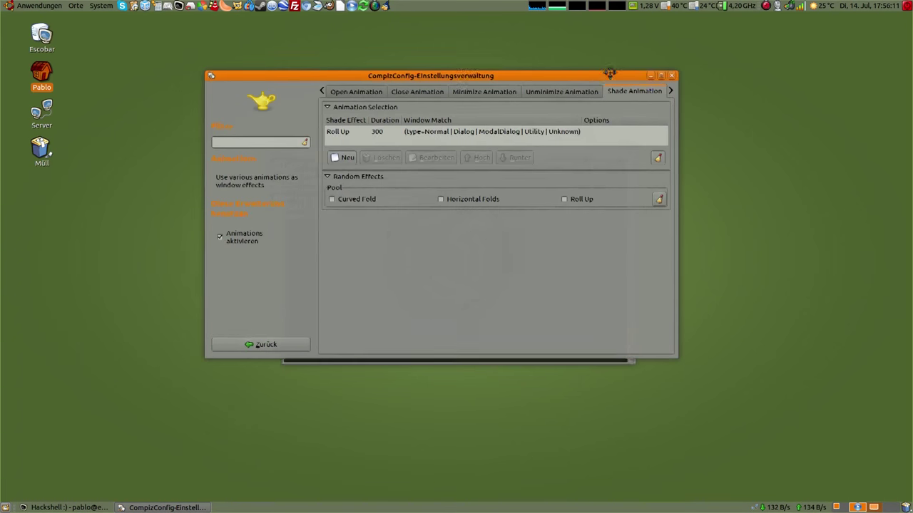
Return to the plugin overview and enable the Wackelige Fenster effect.
click(284, 345)
scroll(518, 237, down, 5)
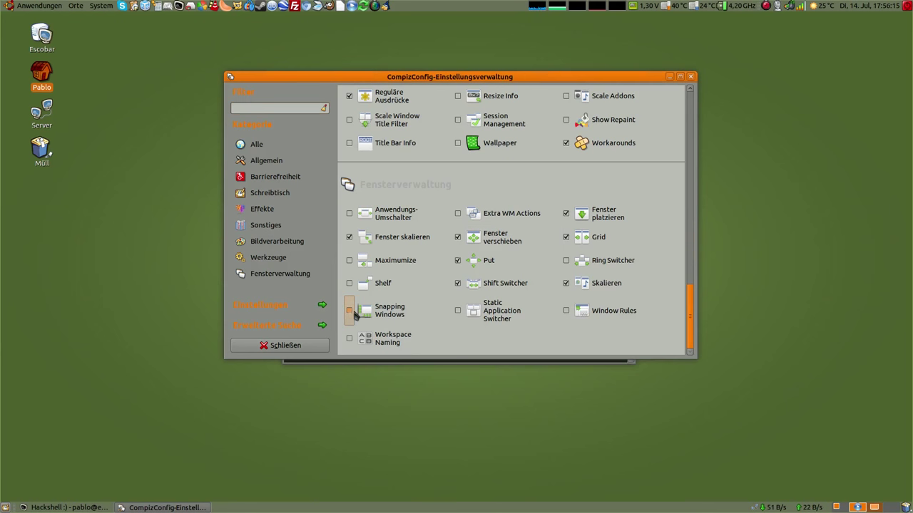
scroll(524, 264, up, 5)
scroll(524, 268, up, 4)
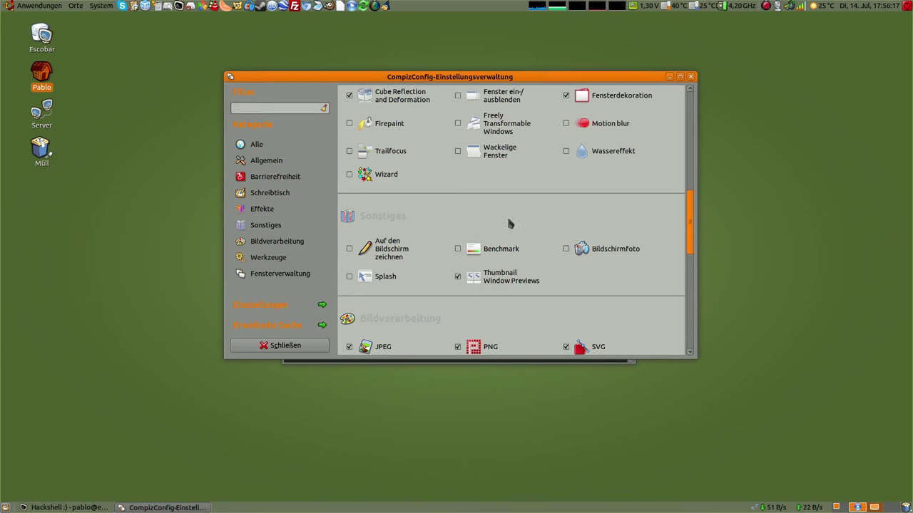
click(458, 152)
Test the wobbly effect by moving the settings window around, maximising and restoring it, and snapping it to the screen edges.
drag(486, 80, 285, 129)
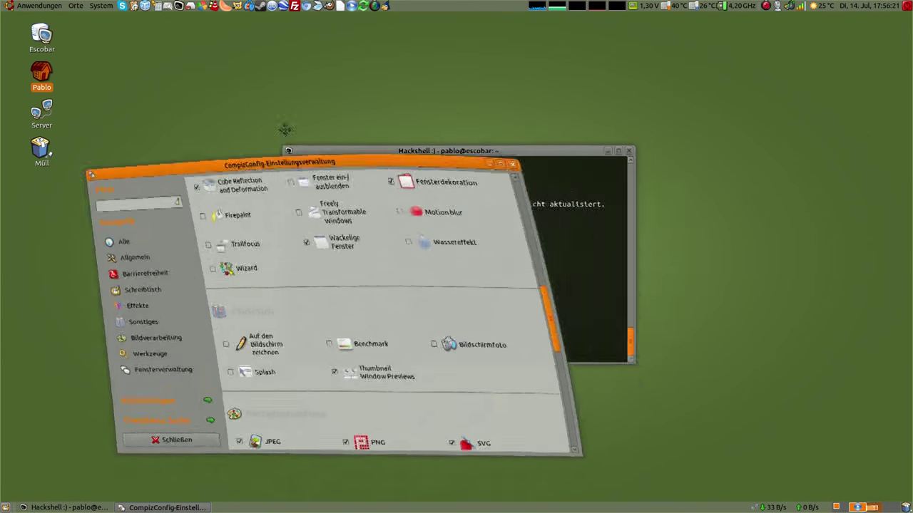
double_click(714, 129)
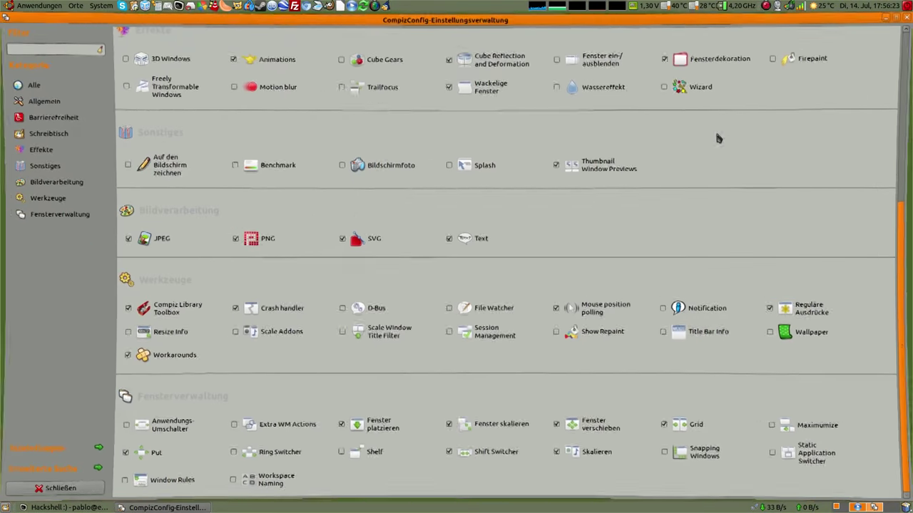
double_click(718, 138)
drag(602, 140, 2, 78)
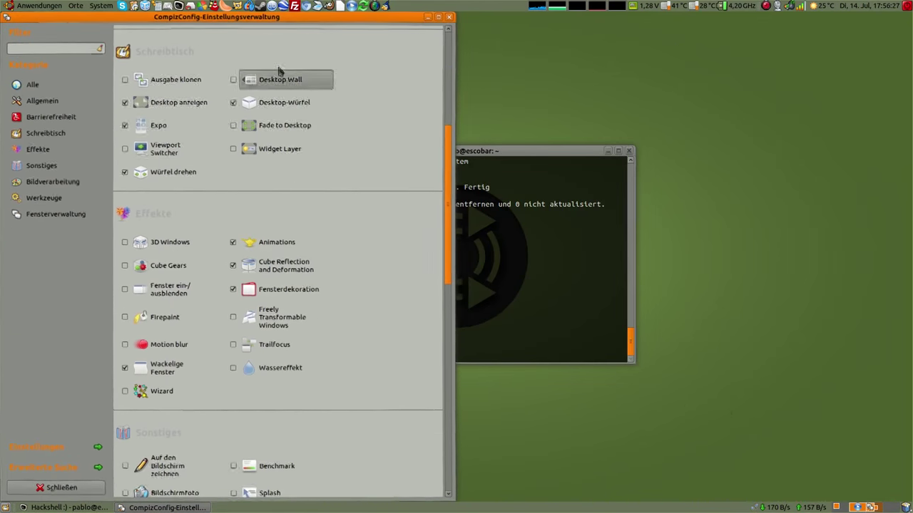
drag(281, 17, 288, 208)
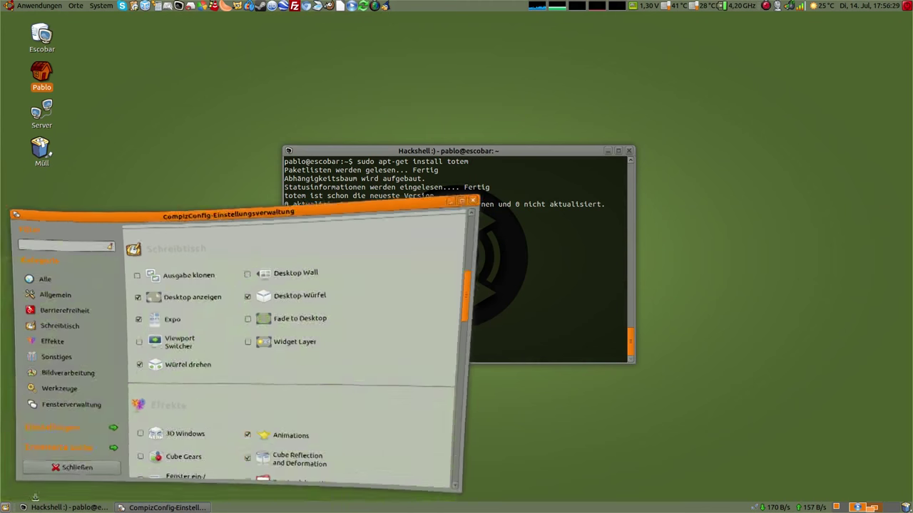
drag(357, 232, 910, 187)
drag(825, 24, 364, 121)
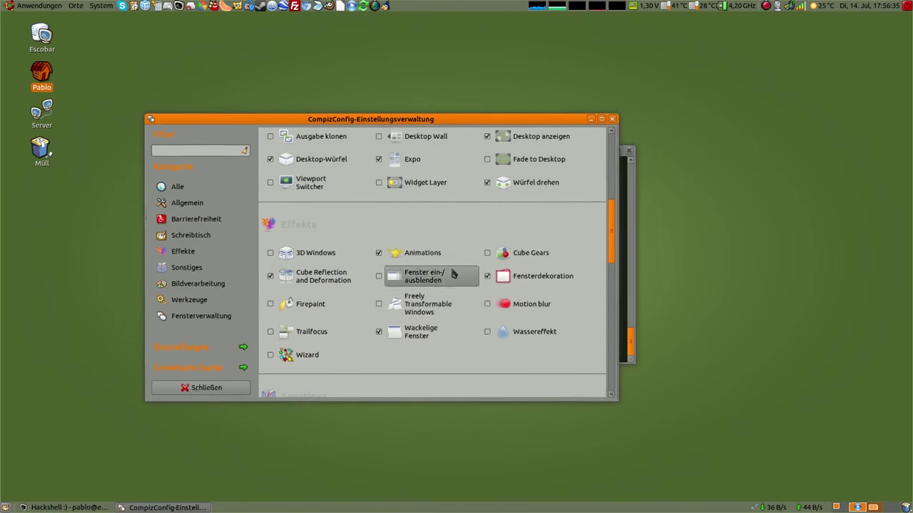
Disable the Wackelige Fenster effect again.
scroll(452, 274, down, 10)
scroll(407, 306, up, 6)
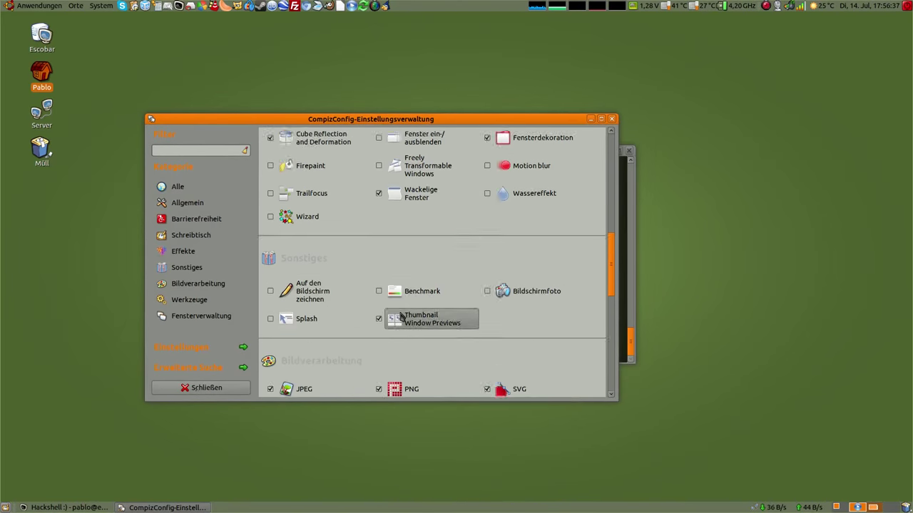
scroll(401, 318, up, 1)
click(379, 227)
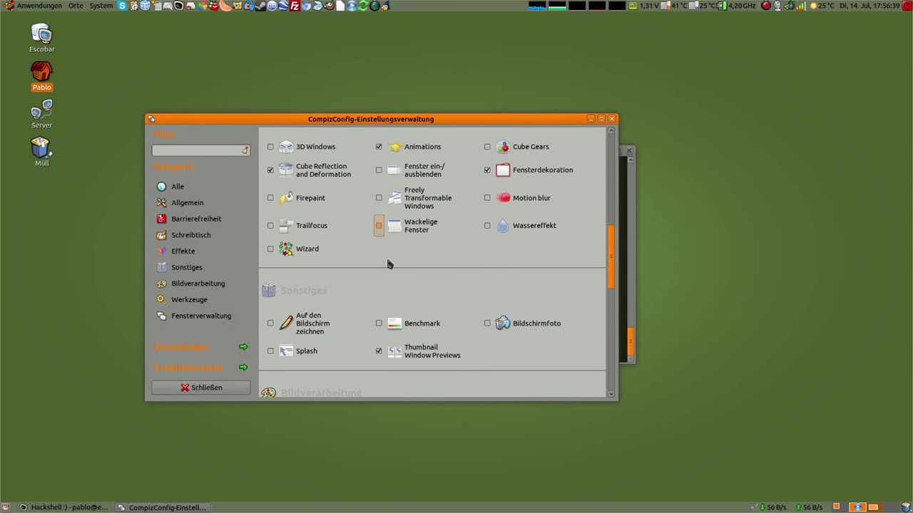
Examine the window management plugins, including Snapping Windows, and close the CompizConfig Settings Manager.
scroll(404, 273, down, 5)
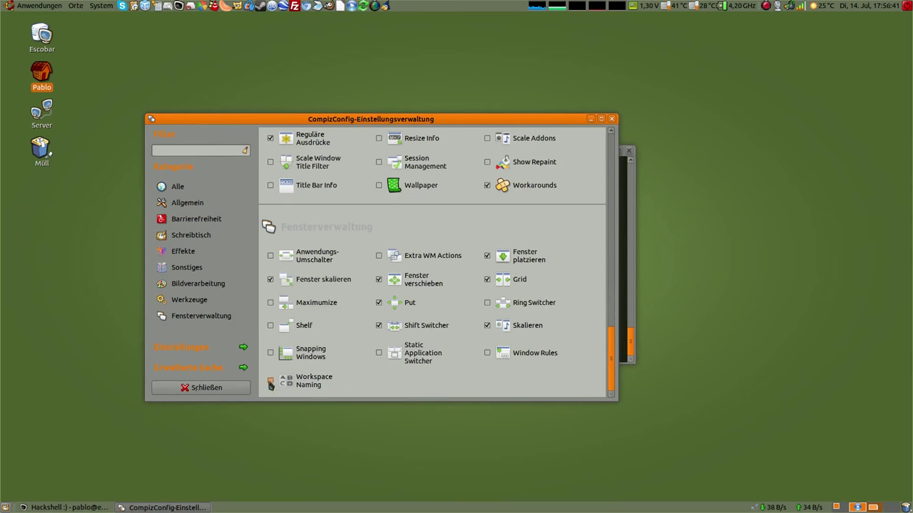
click(270, 352)
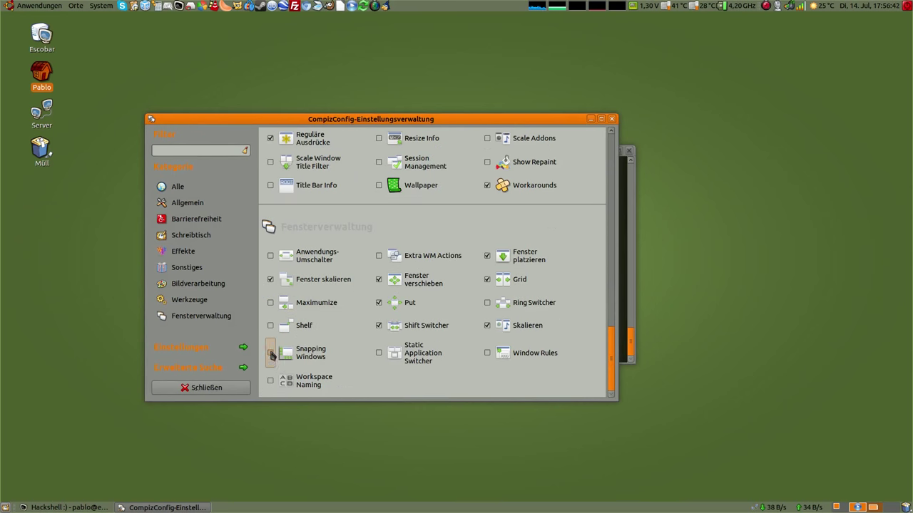
click(611, 119)
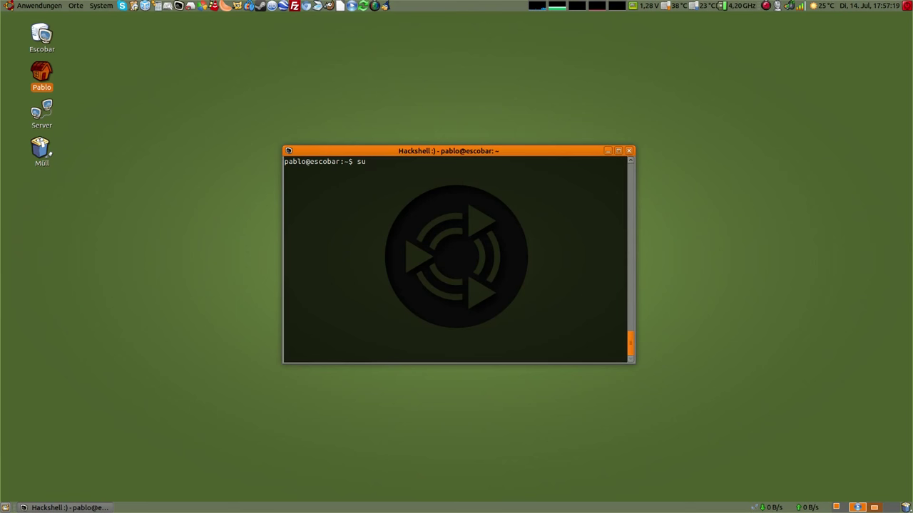
Install the preload package with sudo apt-get install preload, and clear the terminal.
text(-get install preload)
key(Return)
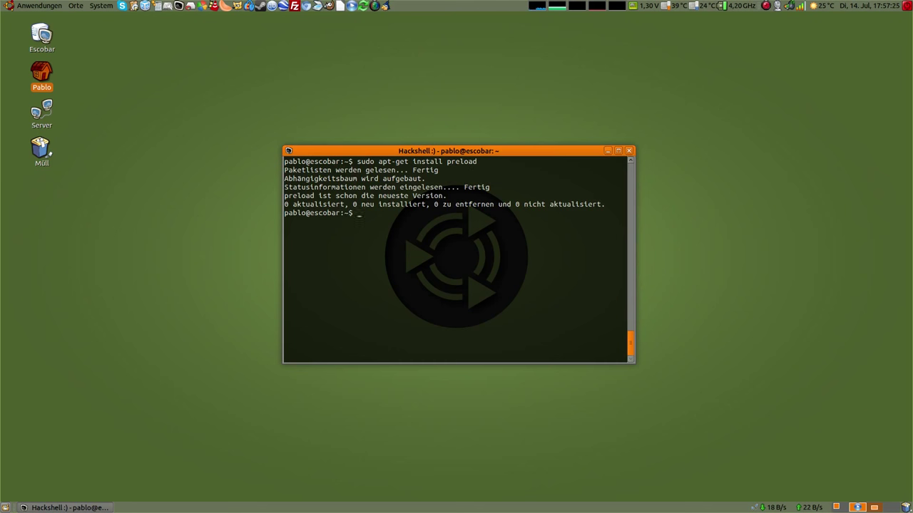
text(clear)
key(Return)
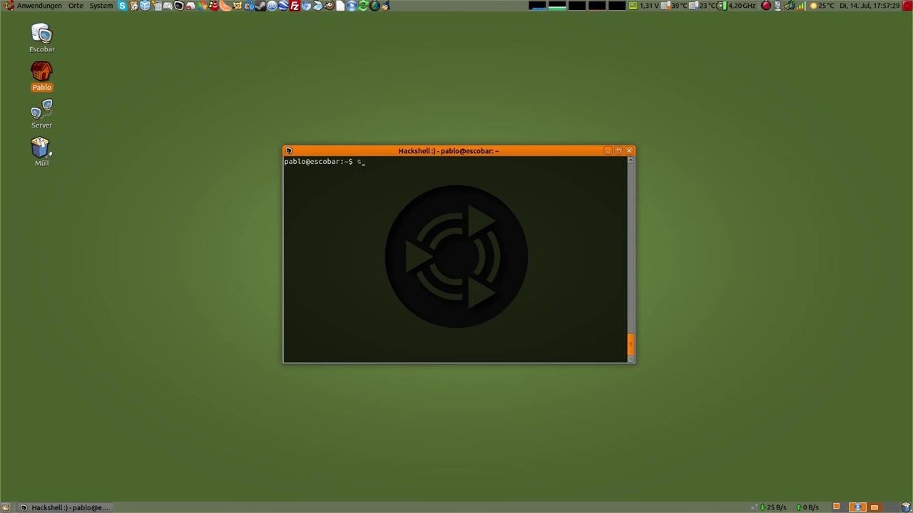
text(sudo reboot........)
key(BackSpace)
key(BackSpace)
key(BackSpace)
key(BackSpace)
key(BackSpace)
key(BackSpace)
key(BackSpace)
key(BackSpace)
key(BackSpace)
key(BackSpace)
key(BackSpace)
key(BackSpace)
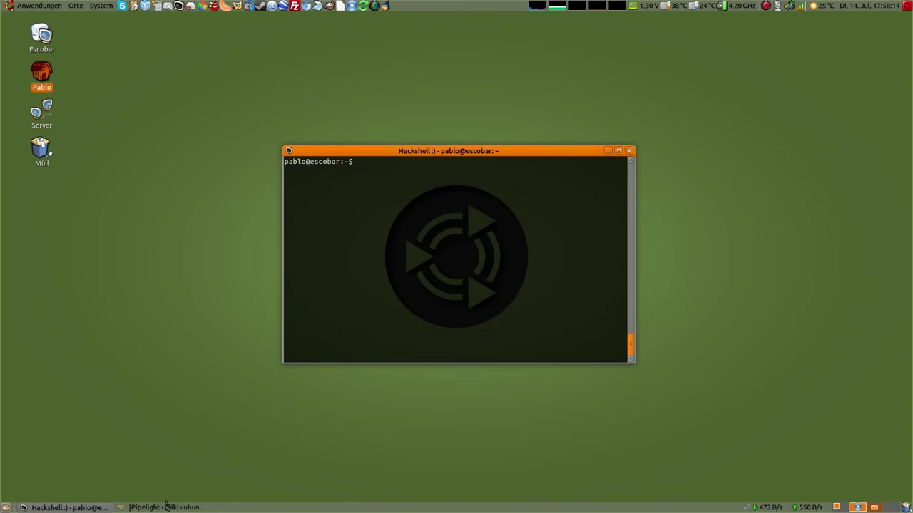
Examine the Pipelight article on the ubuntuusers wiki, from its introduction through the commands and plugins to the links, and minimise the browser.
click(166, 507)
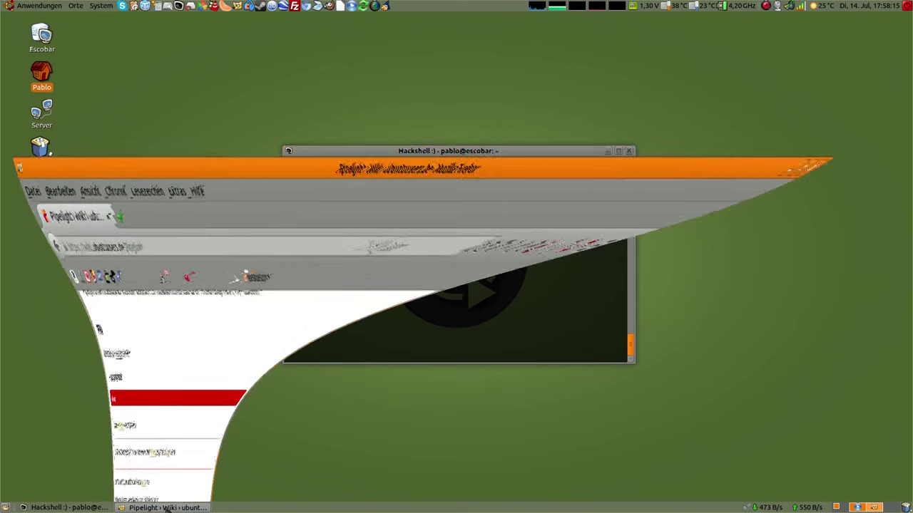
click(170, 58)
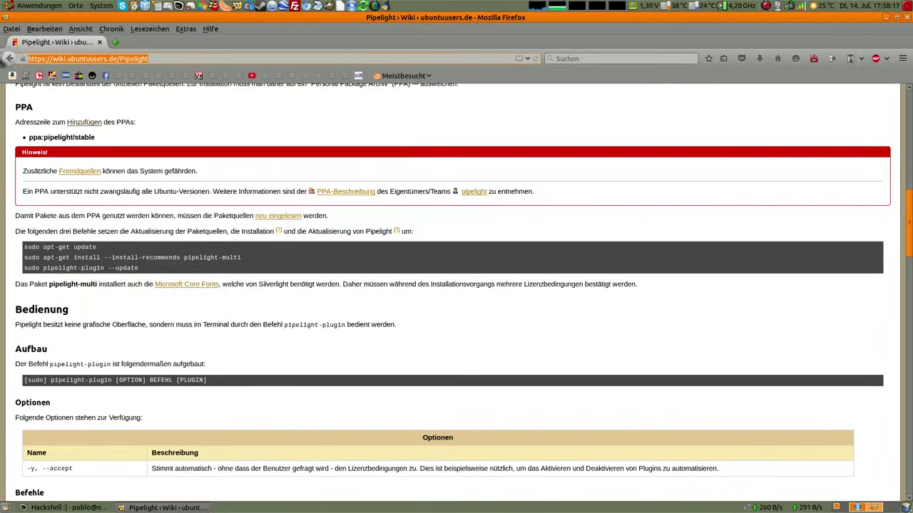
scroll(250, 229, up, 2)
scroll(250, 229, up, 10)
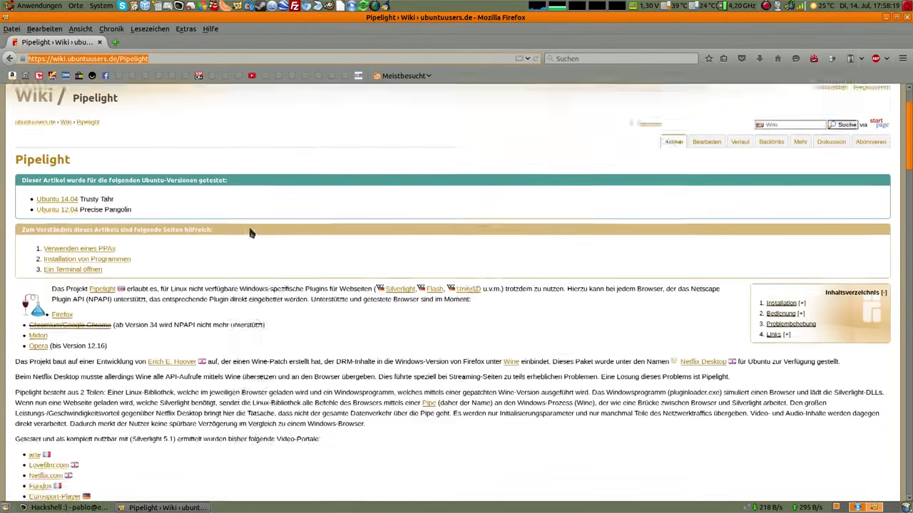
scroll(250, 233, down, 6)
scroll(250, 233, down, 20)
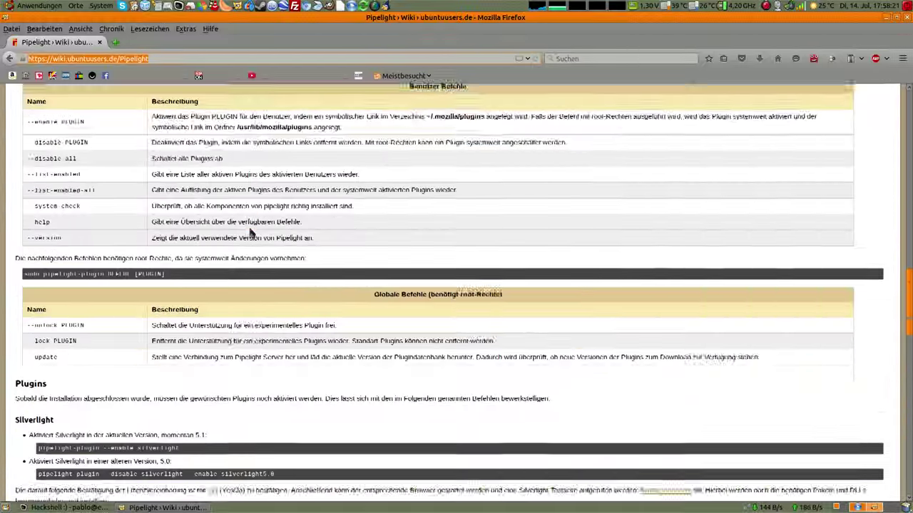
scroll(250, 233, down, 7)
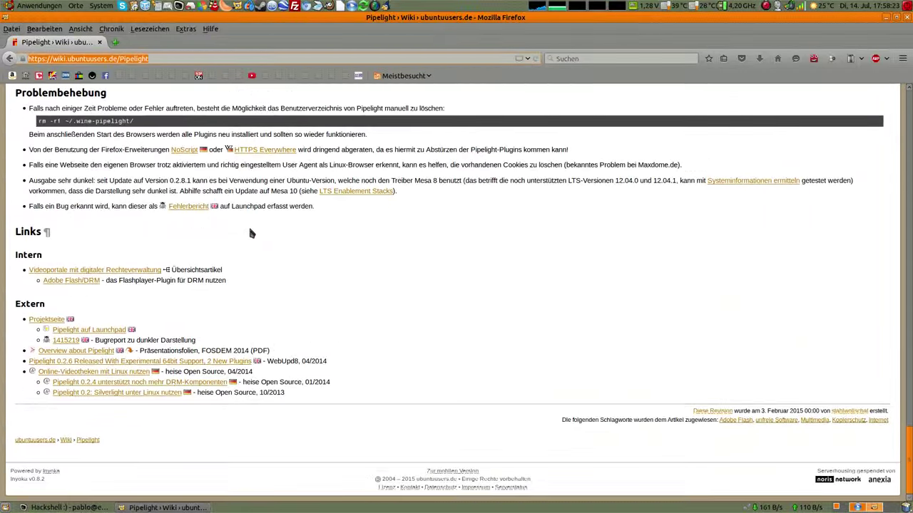
click(886, 18)
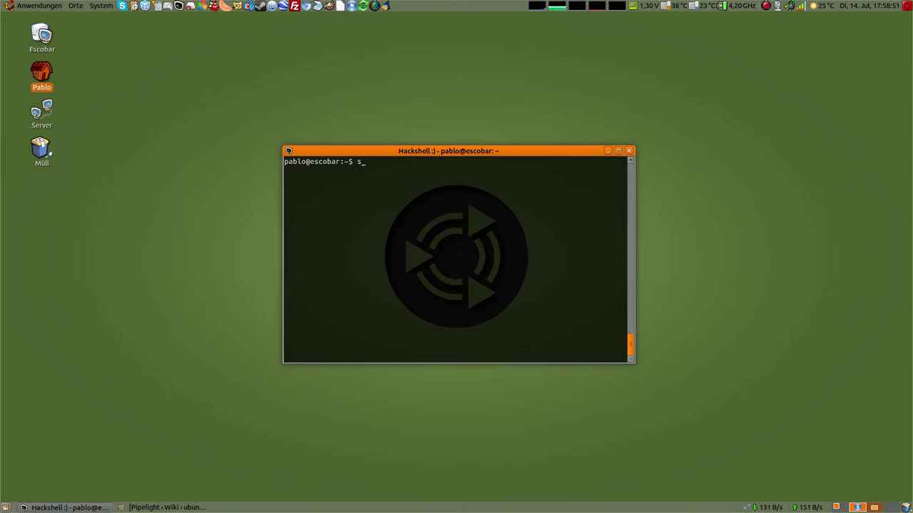
Install the package manager with sudo apt-get install synaptic, and start synaptic without root rights.
text(udo apt-get install synaptic)
key(Return)
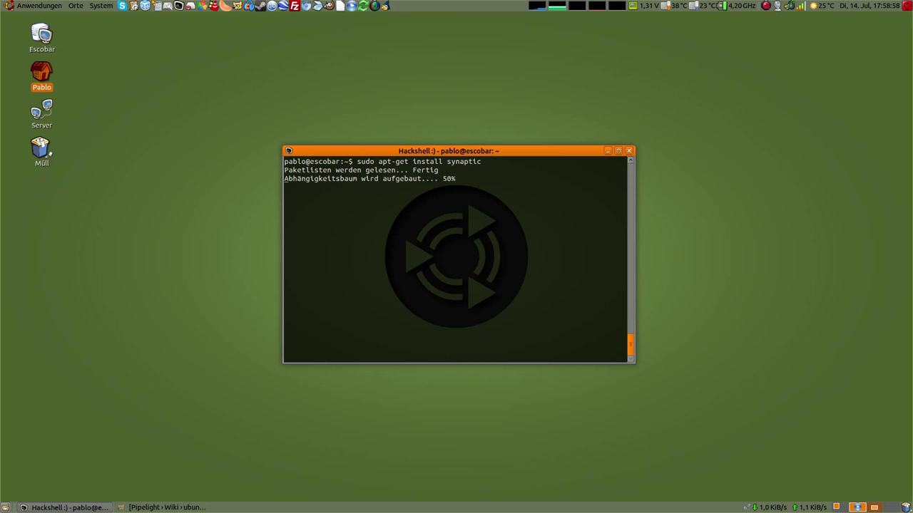
text(synaptic)
key(Return)
key(Return)
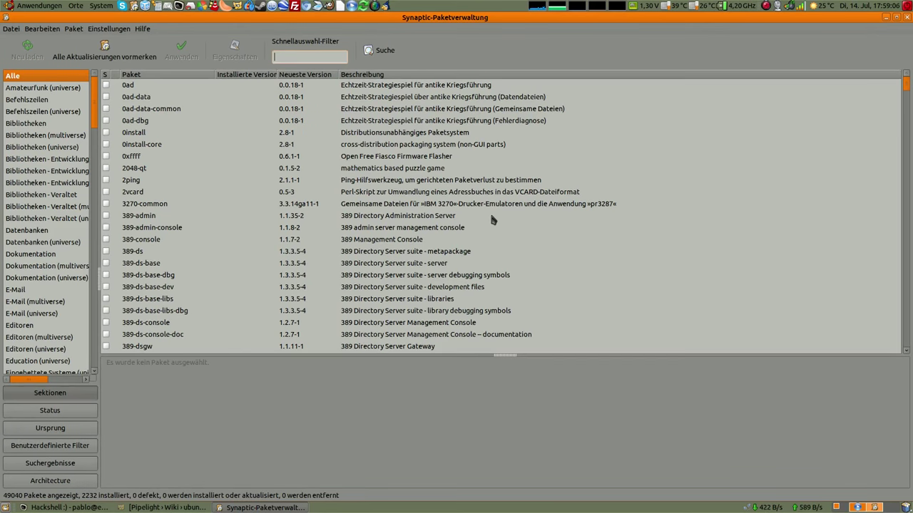
Look through the package lists by status, from Installiert to Nicht installiert with leftover configuration, and close Synaptic.
click(50, 410)
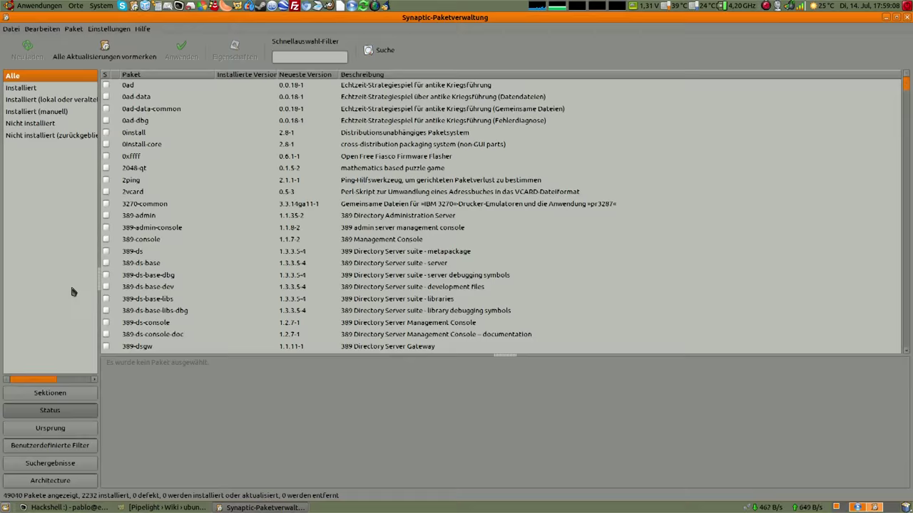
click(44, 88)
click(49, 99)
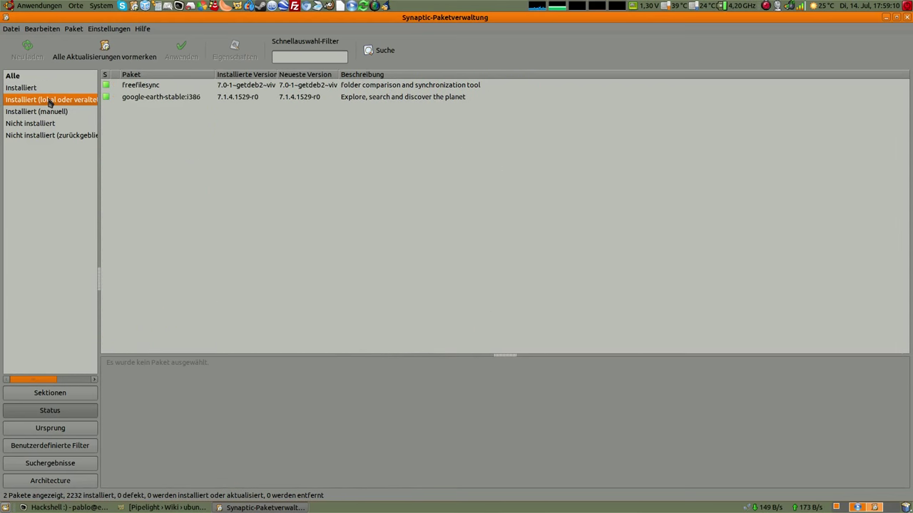
click(48, 112)
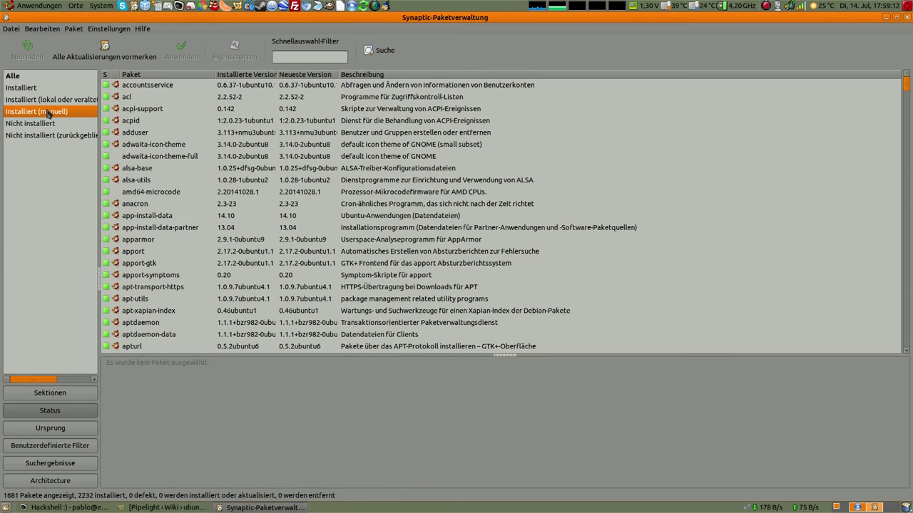
click(49, 124)
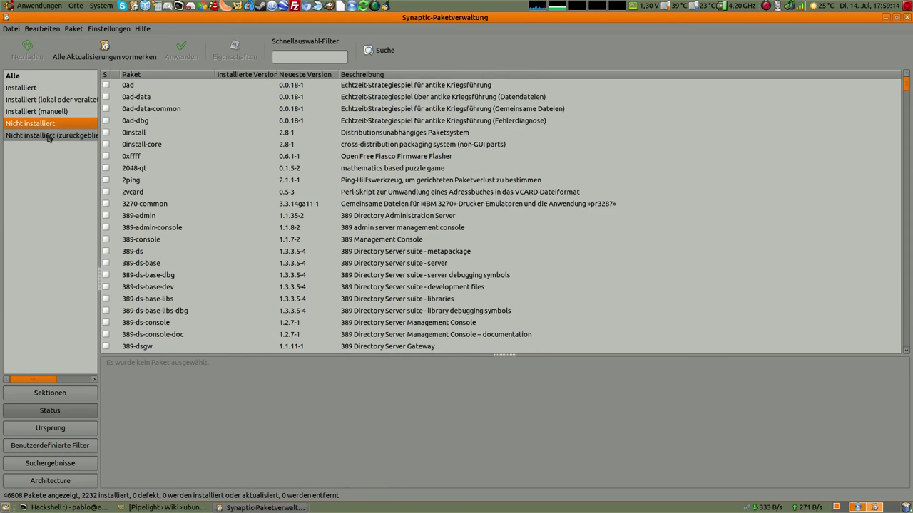
click(49, 135)
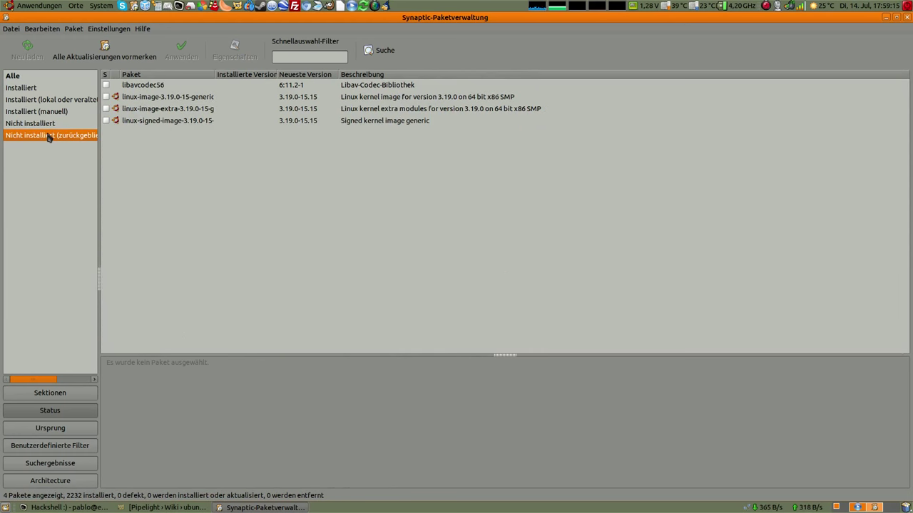
click(905, 17)
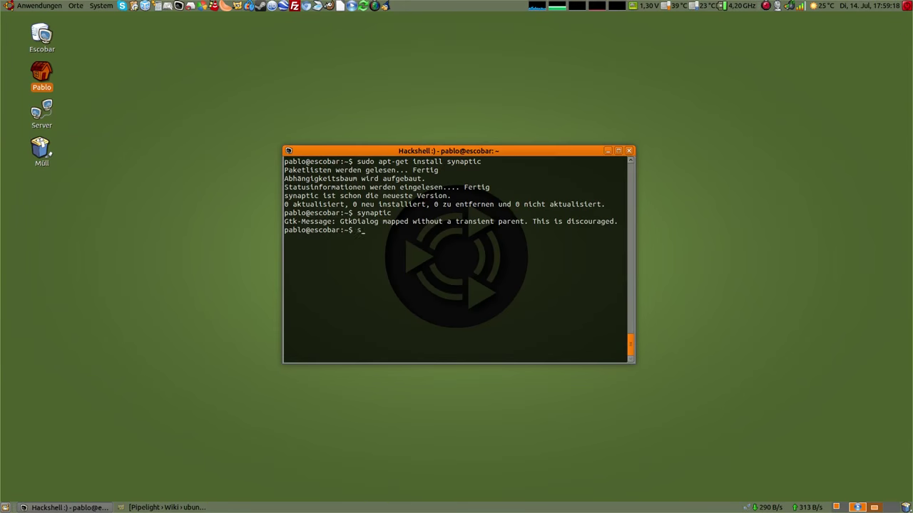
Start Synaptic with root rights using sudo synaptic, and list the packages with the status Installiert.
text(sudo synaptic)
key(Return)
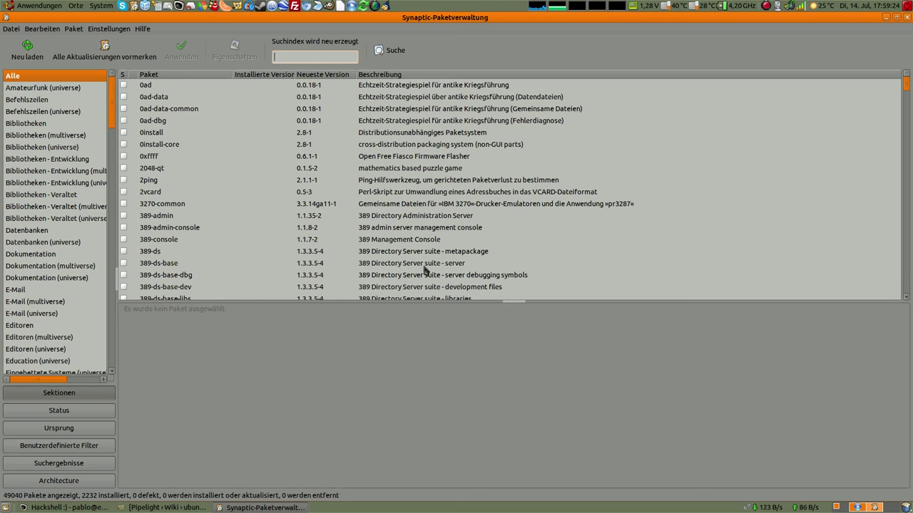
click(71, 411)
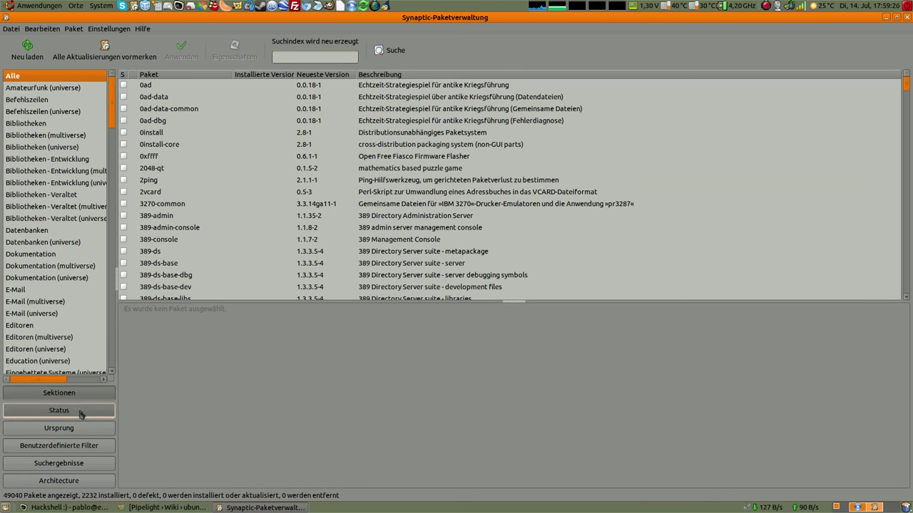
click(46, 88)
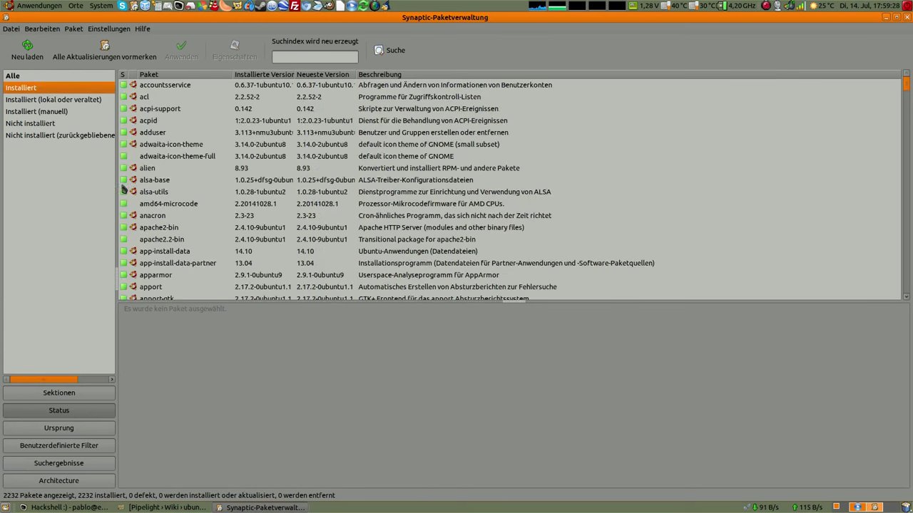
Mark the accountsservice package for reinstallation, apply the change and close Synaptic.
click(128, 85)
right_click(128, 85)
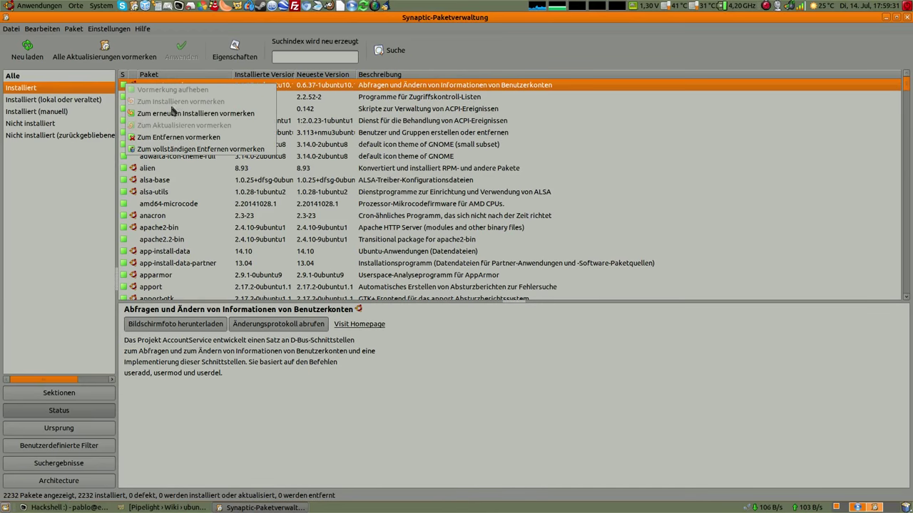
click(174, 114)
click(182, 50)
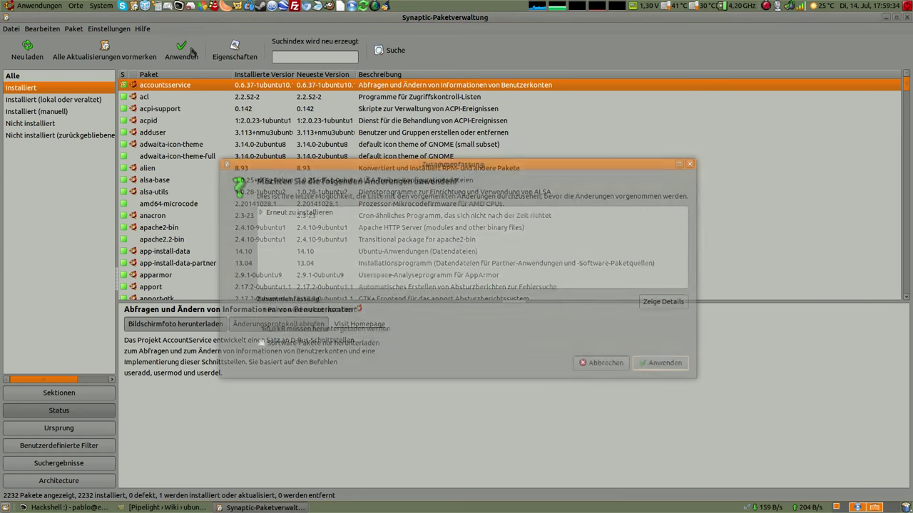
click(675, 365)
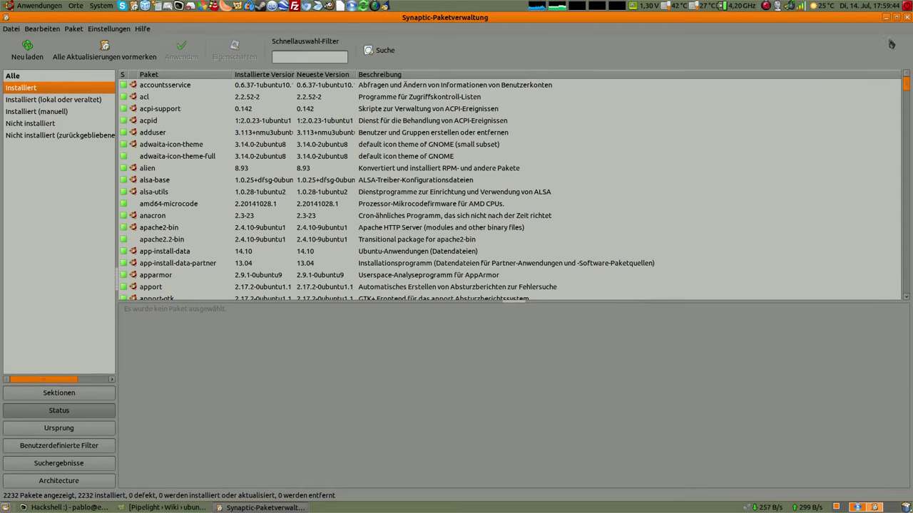
click(908, 17)
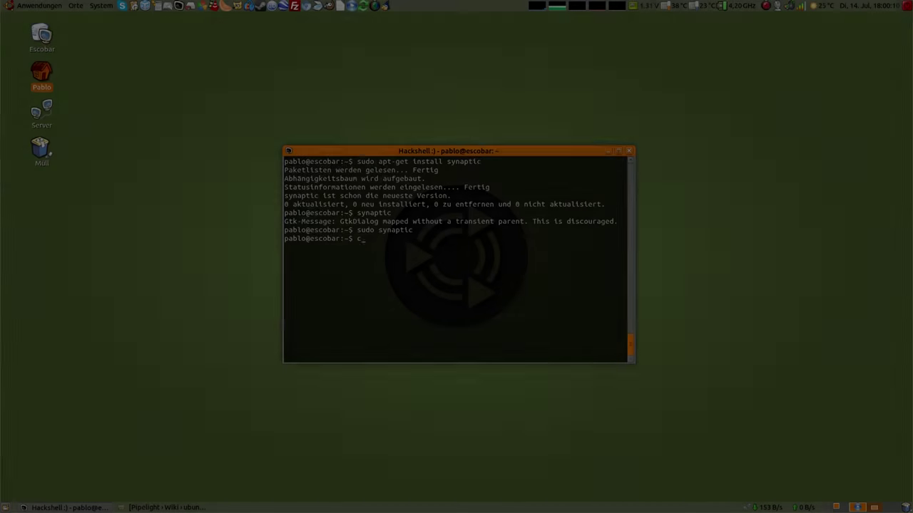
Install Wine and PlayOnLinux with sudo apt-get install wine playonlinux in a cleared terminal, and clear the output.
text(clear)
key(Return)
text(sudo apt-get install wine)
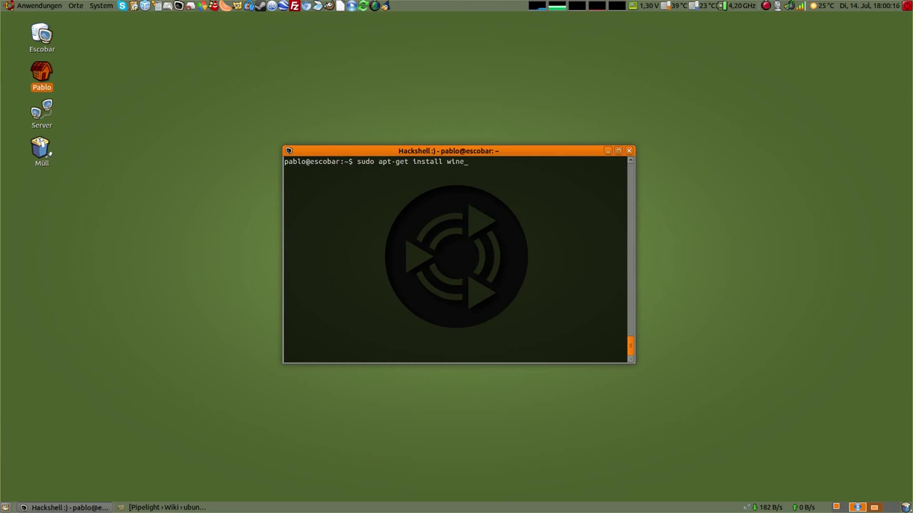
text(yonlinux)
key(Return)
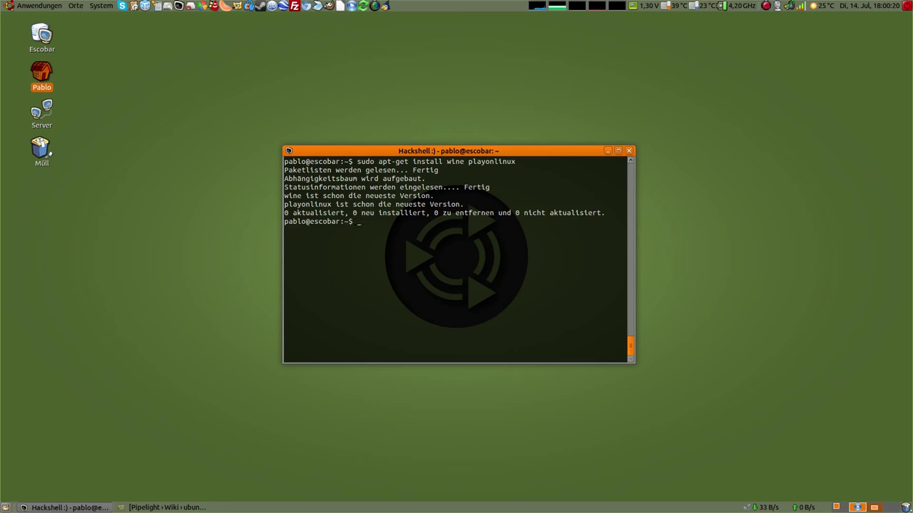
key(Return)
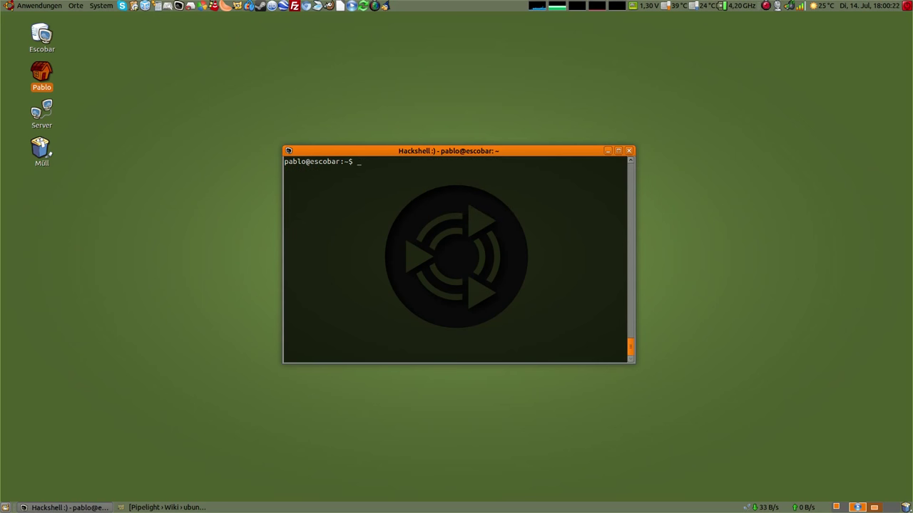
Launch PlayOnLinux from the installed games, maximise its window and open the program installation dialog.
click(26, 5)
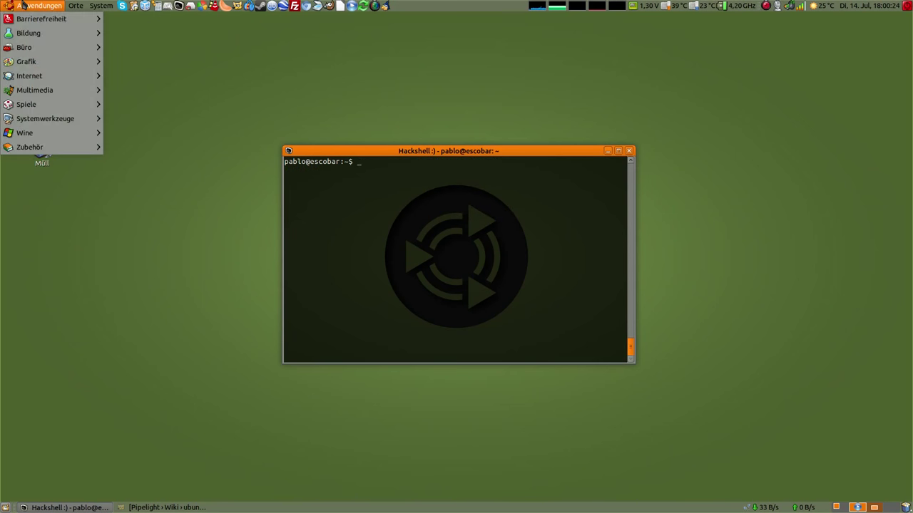
mouse_move(46, 134)
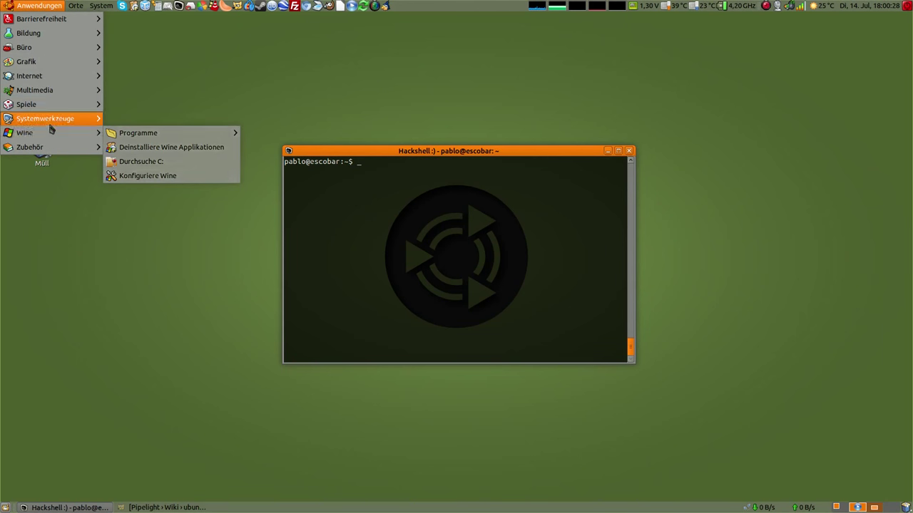
mouse_move(57, 106)
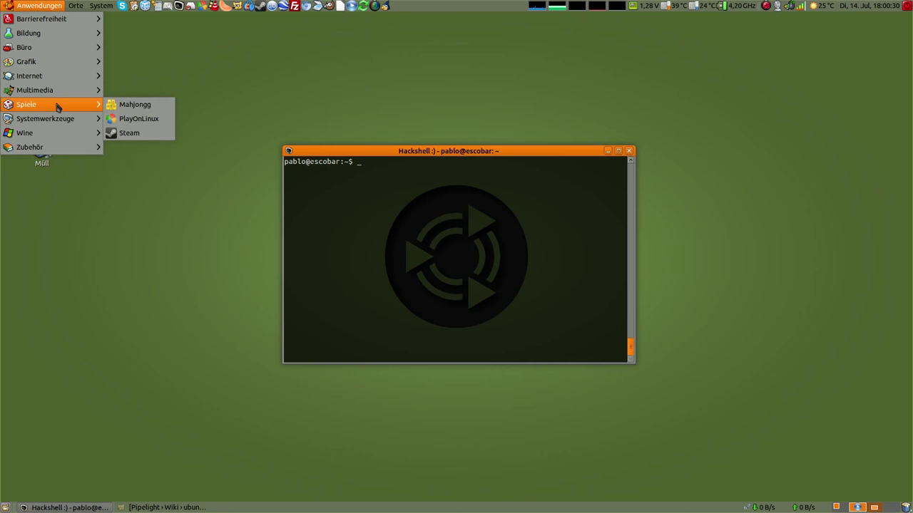
click(127, 118)
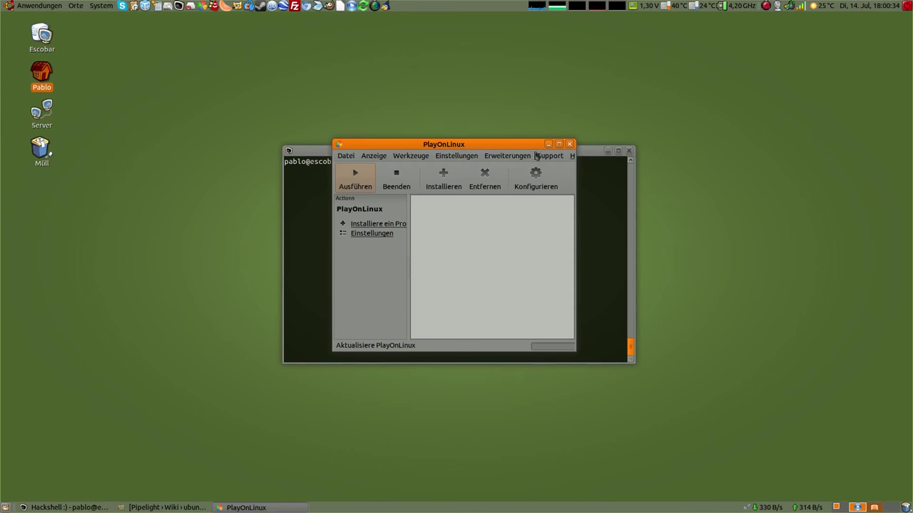
click(560, 145)
click(110, 49)
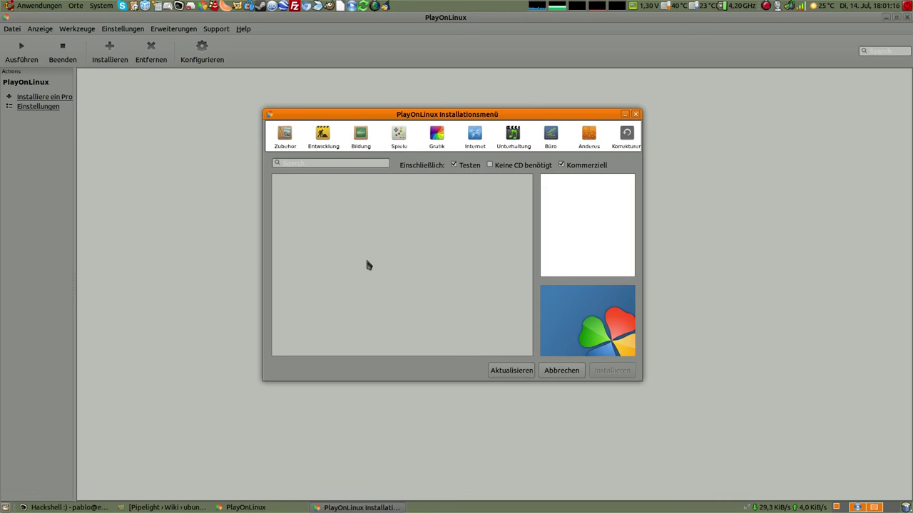
Browse the programs offered under Zubehör, Entwicklung, Bildung and Spiele in the PlayOnLinux installation dialog.
click(284, 143)
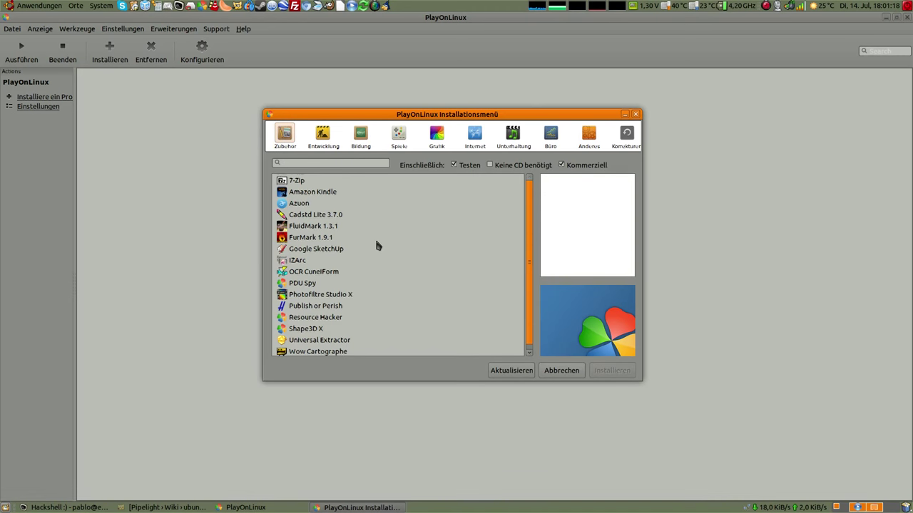
scroll(376, 244, down, 1)
click(323, 135)
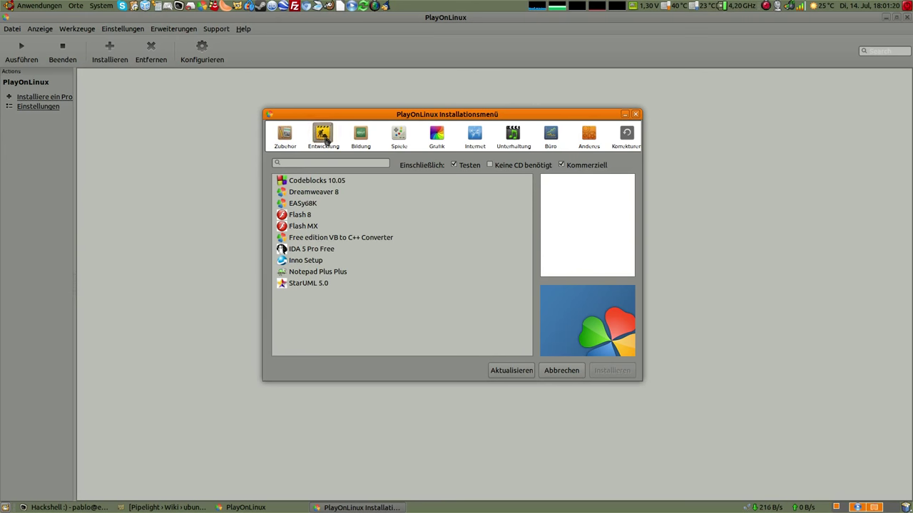
click(360, 142)
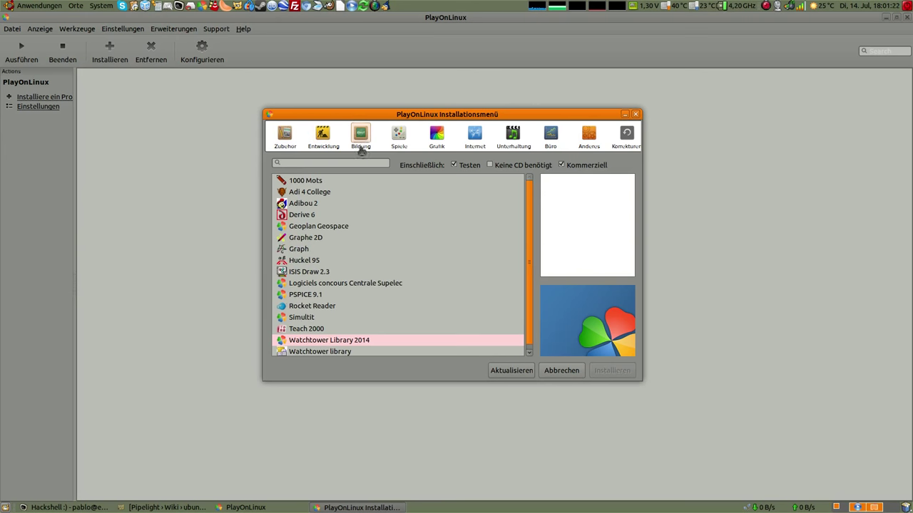
scroll(374, 236, down, 1)
click(397, 141)
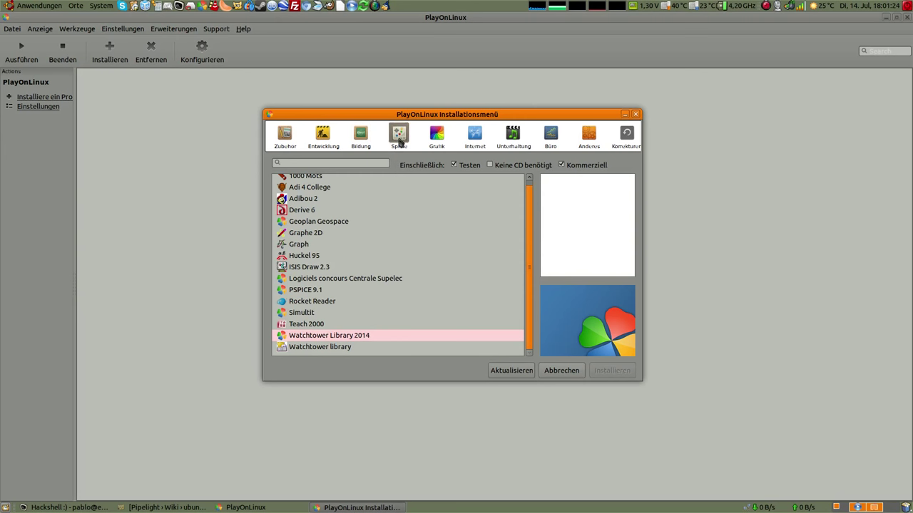
scroll(416, 238, down, 4)
scroll(419, 246, down, 18)
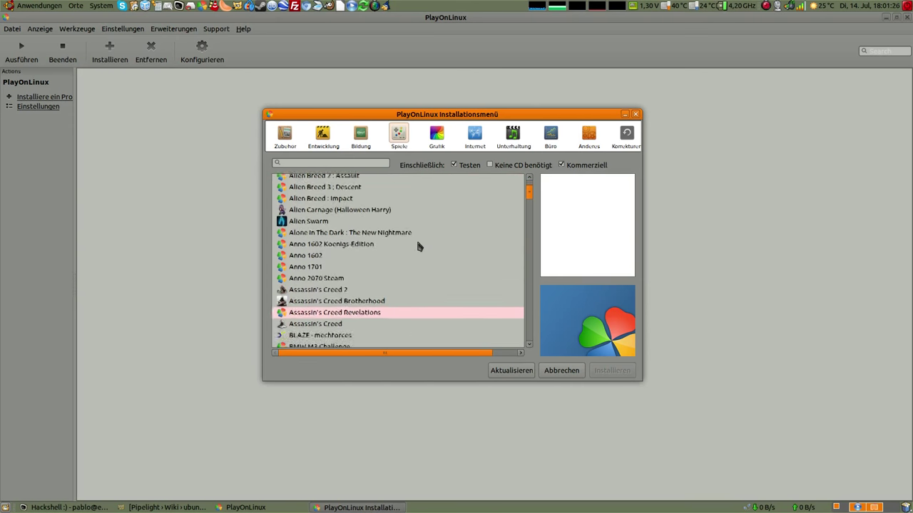
scroll(419, 246, down, 15)
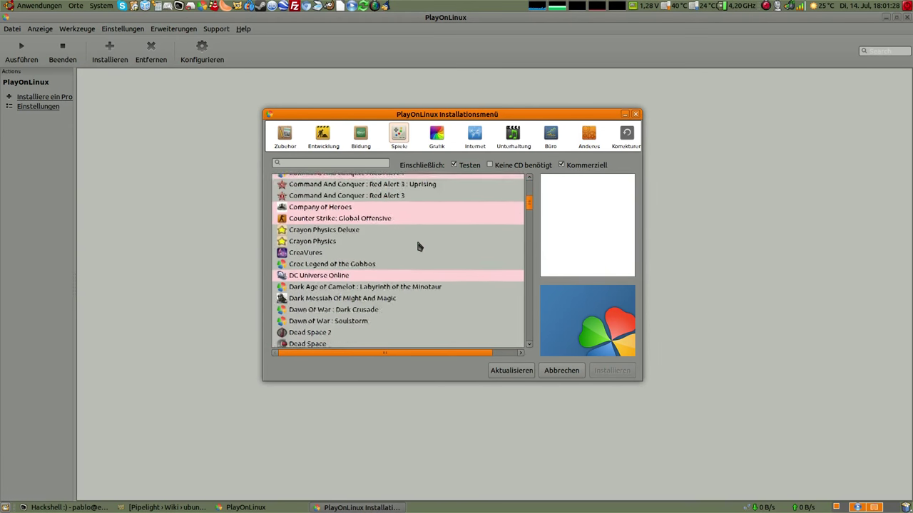
Browse the Grafik, Internet, Unterhaltung, Büro, Anderes and Korrekturen categories, cancel the installation dialog and close PlayOnLinux.
click(433, 150)
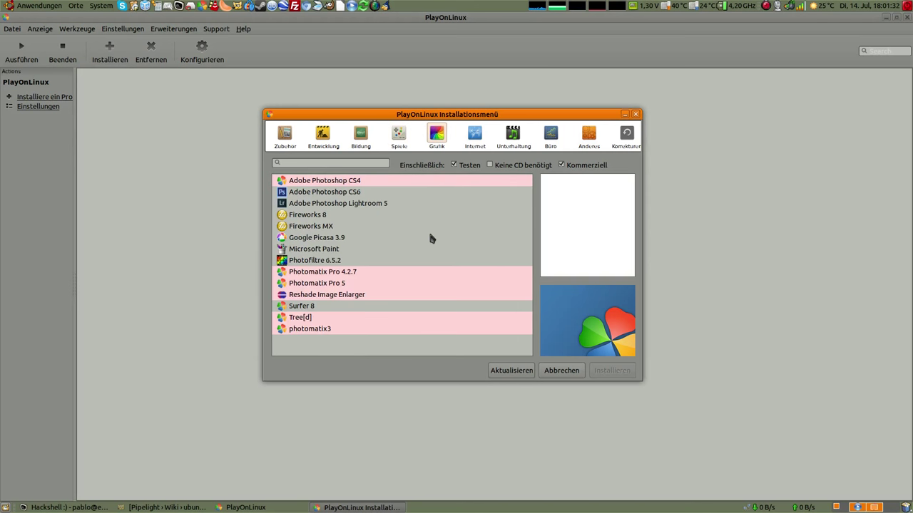
click(473, 142)
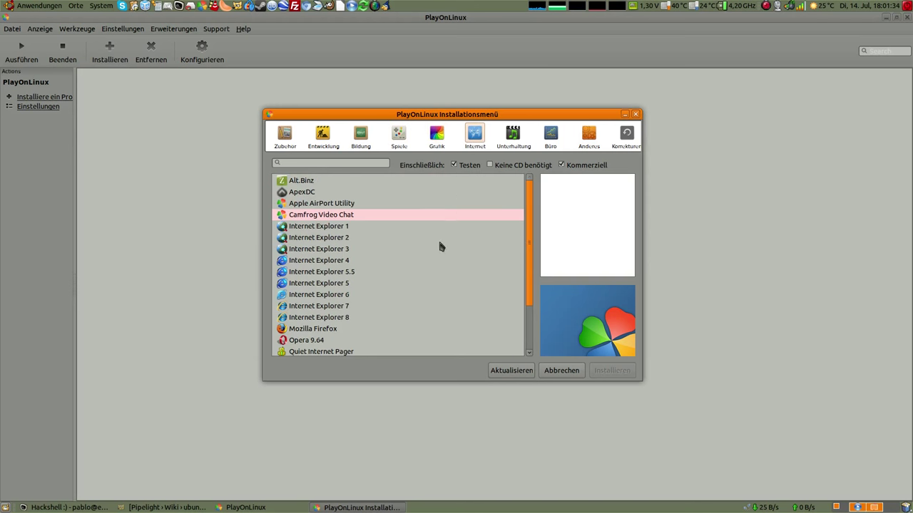
scroll(439, 246, down, 5)
click(512, 135)
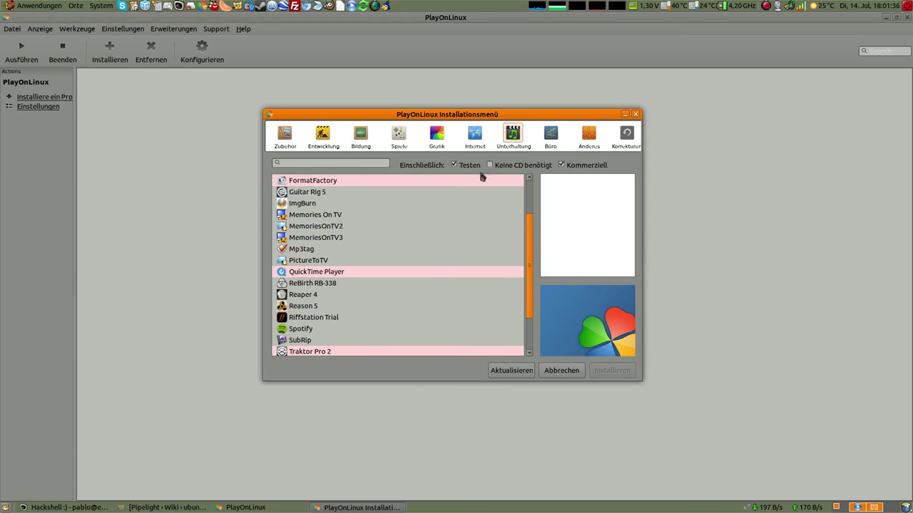
scroll(449, 227, down, 3)
click(552, 142)
scroll(431, 230, up, 1)
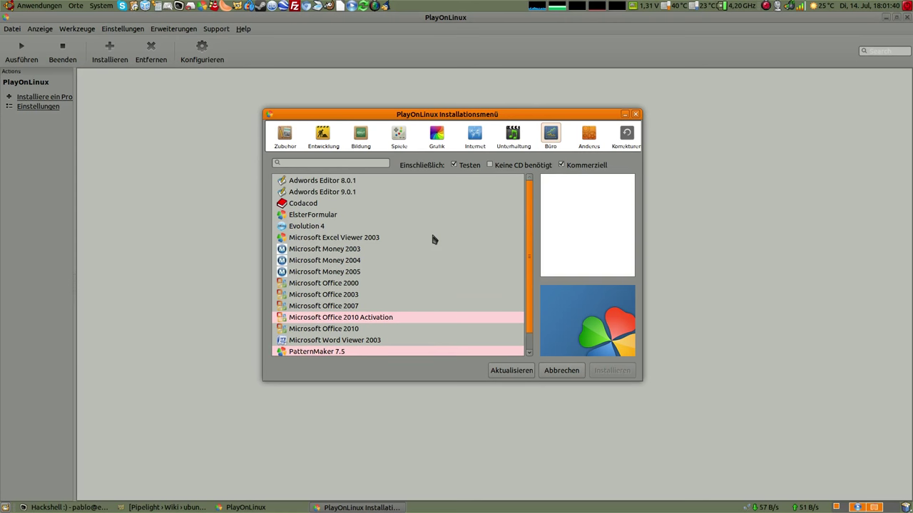
click(588, 135)
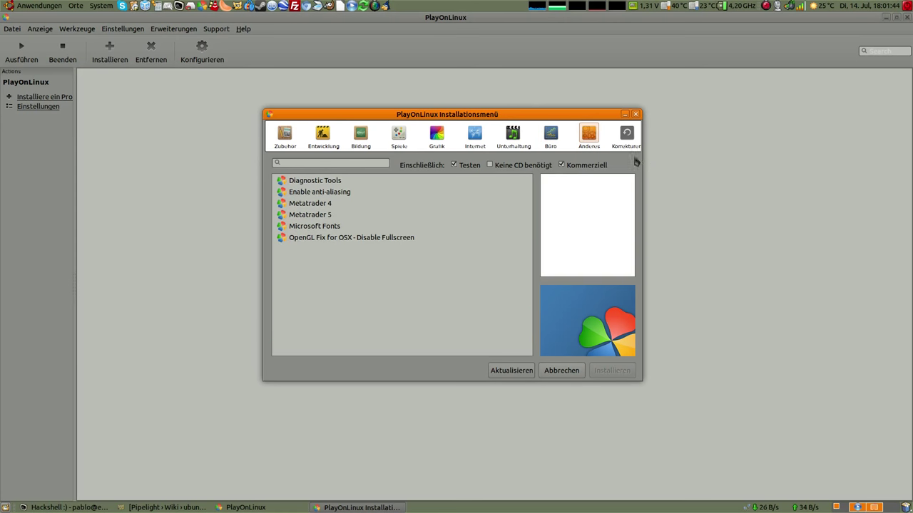
click(626, 134)
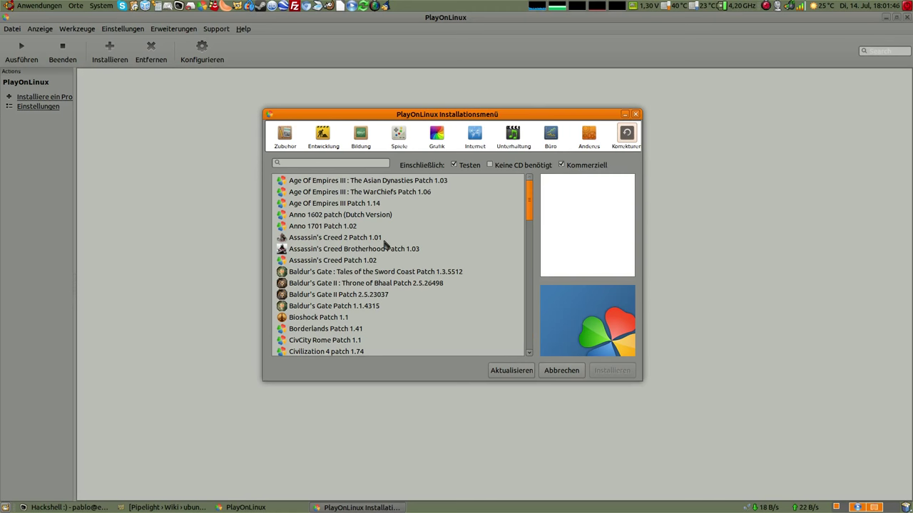
scroll(384, 243, down, 20)
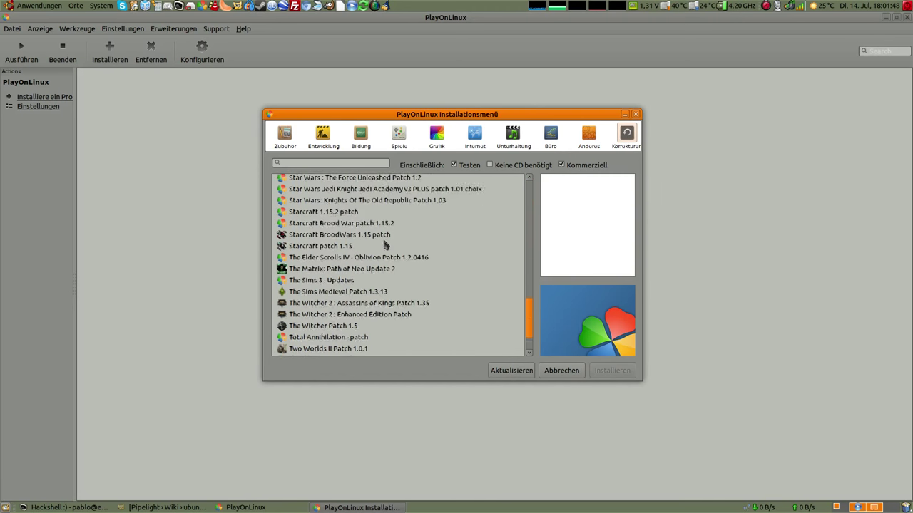
scroll(383, 244, down, 3)
click(561, 370)
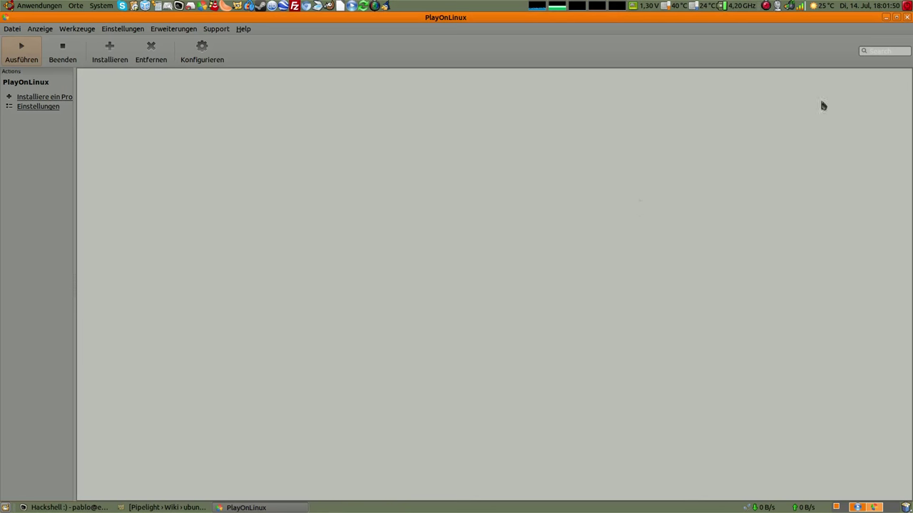
click(906, 16)
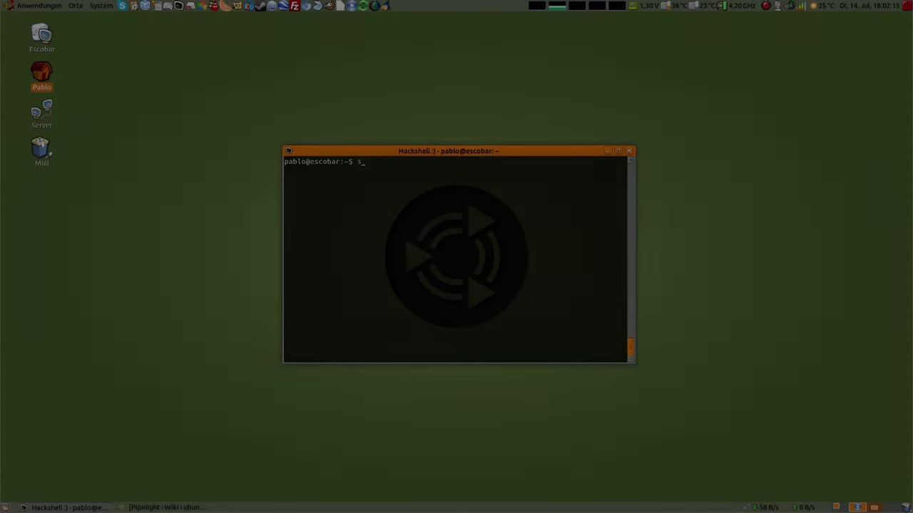
Install VirtualBox with sudo apt-get install virtualbox in the terminal and clear the output.
text(do apt-get install virtualbox)
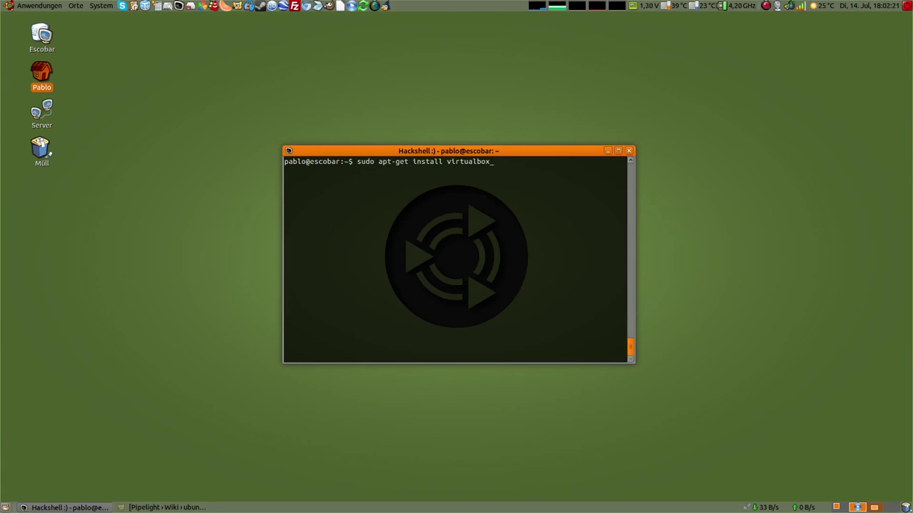
key(Return)
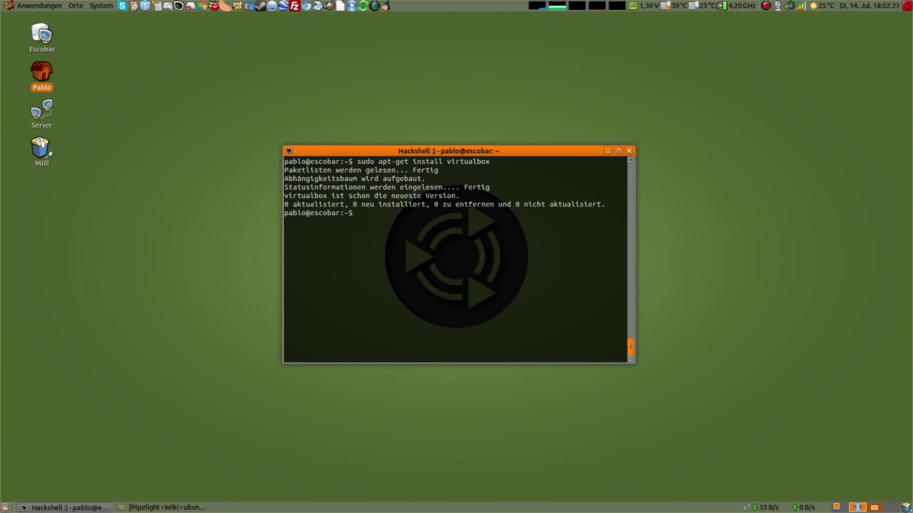
text(clear)
key(Return)
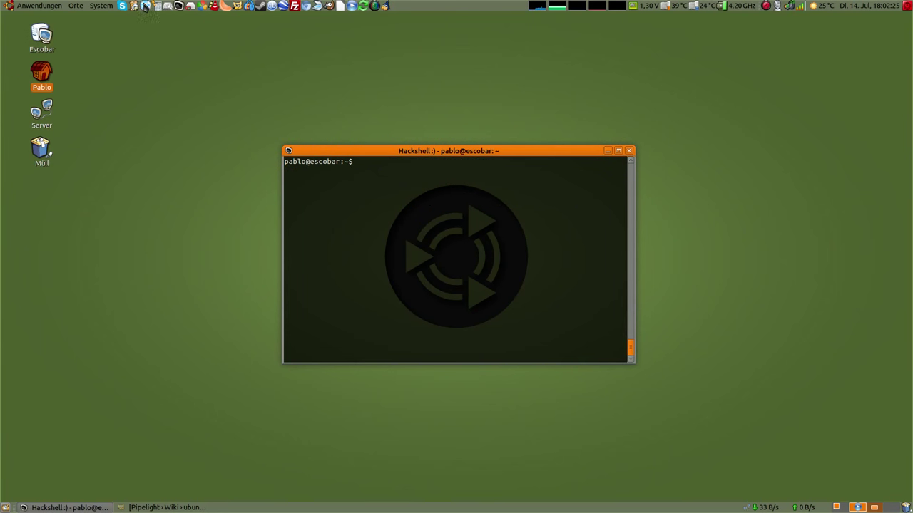
Launch VirtualBox maximised and start a new virtual machine named Windows, of type Microsoft Windows, version Windows 8.1 (64 bit).
click(144, 6)
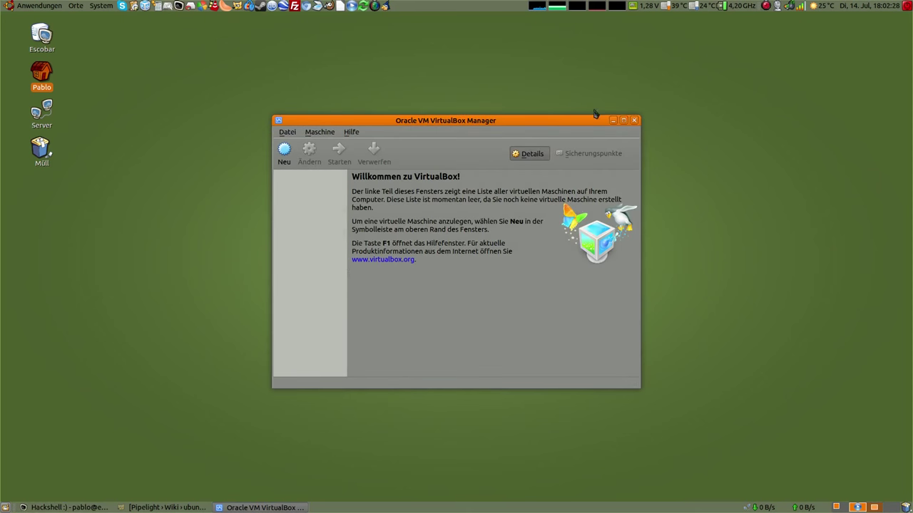
click(625, 120)
click(11, 49)
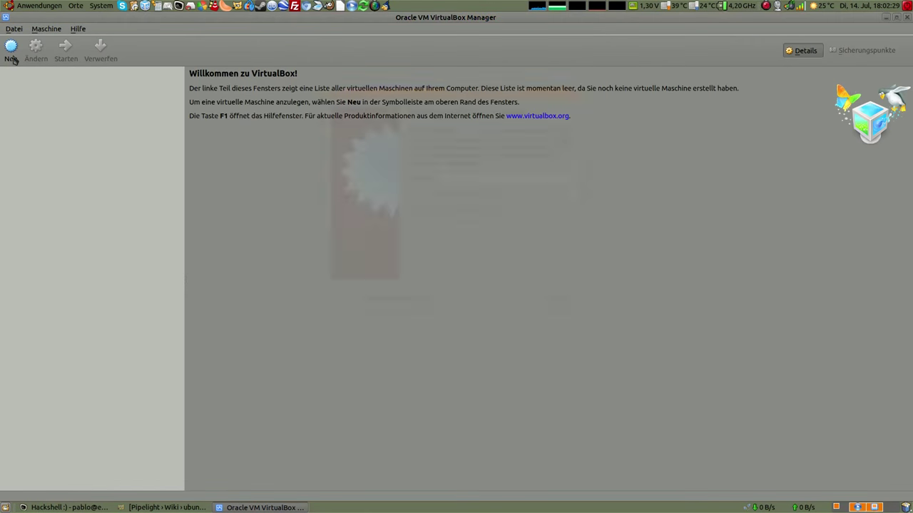
text(Windows)
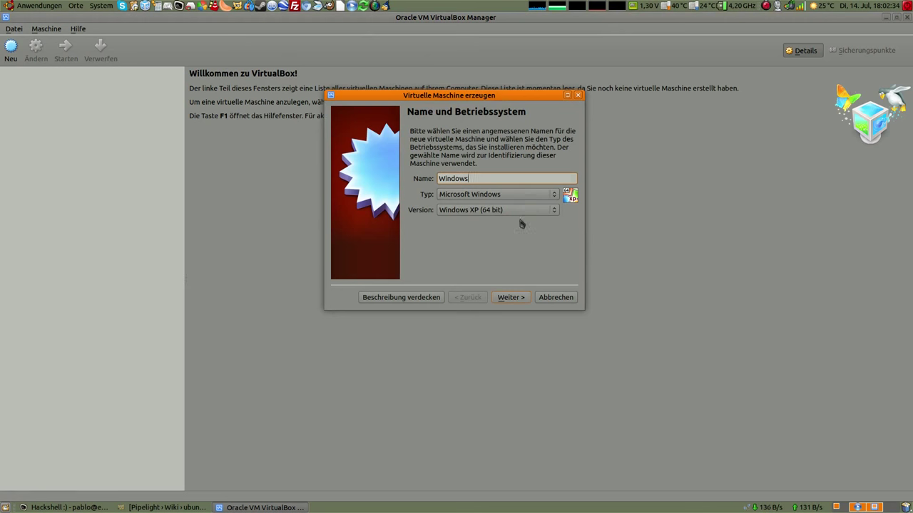
click(554, 211)
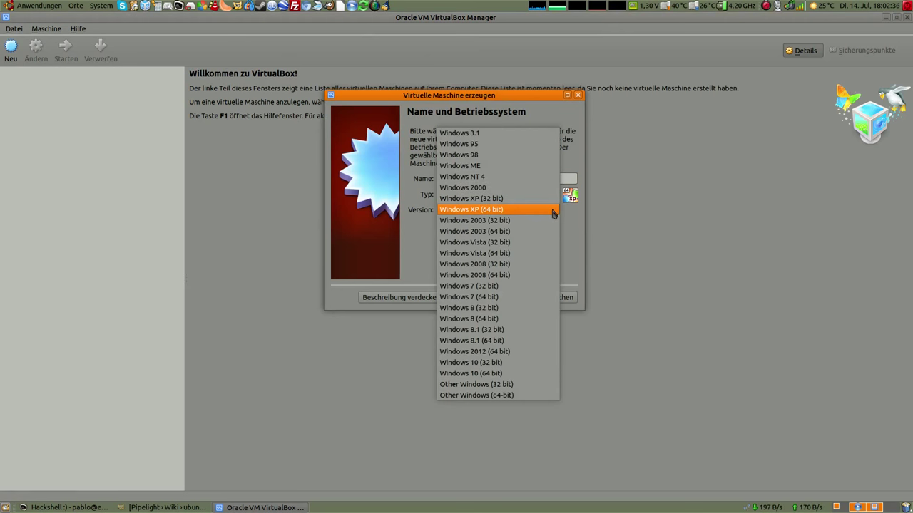
click(524, 341)
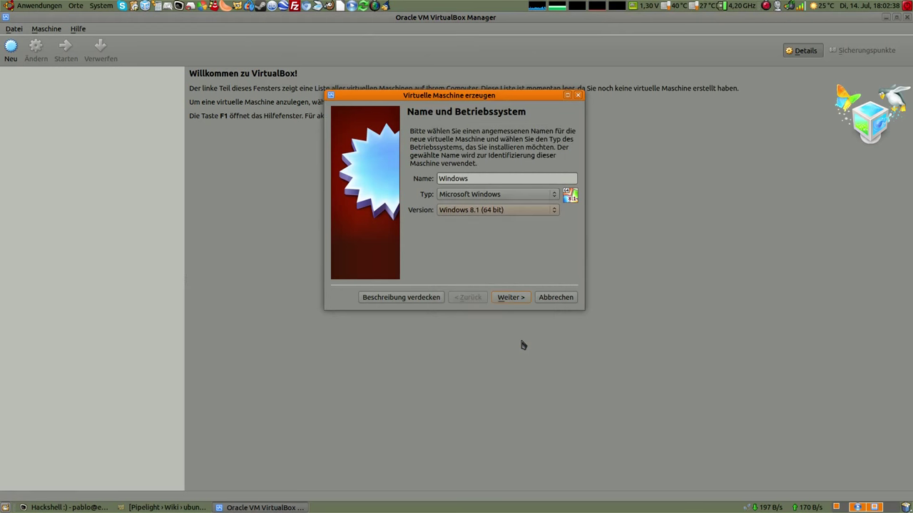
click(510, 298)
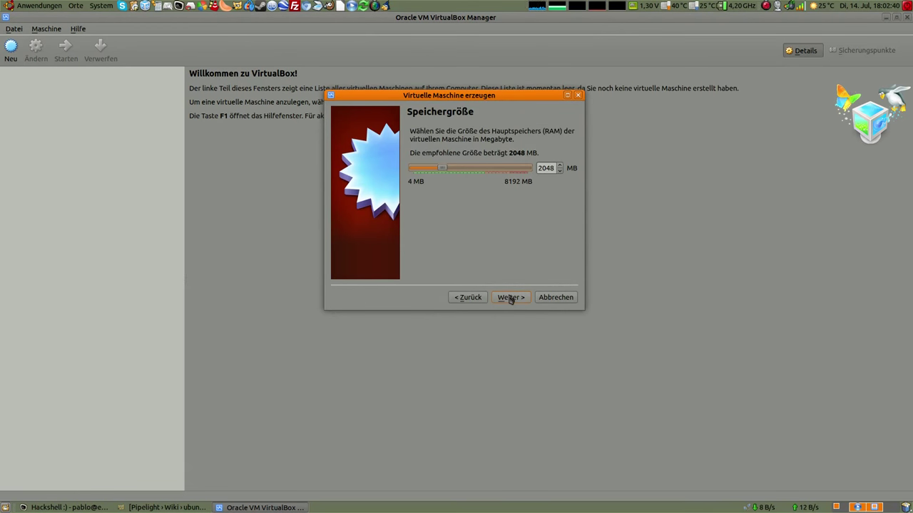
Accept 2048 MB of memory and create the machine with a new dynamically allocated VDI disk of 25 GB.
click(511, 297)
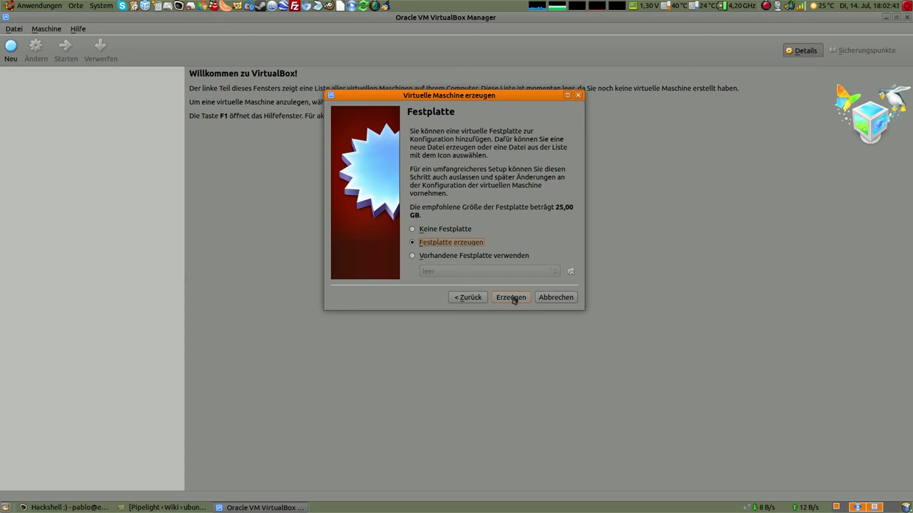
click(510, 298)
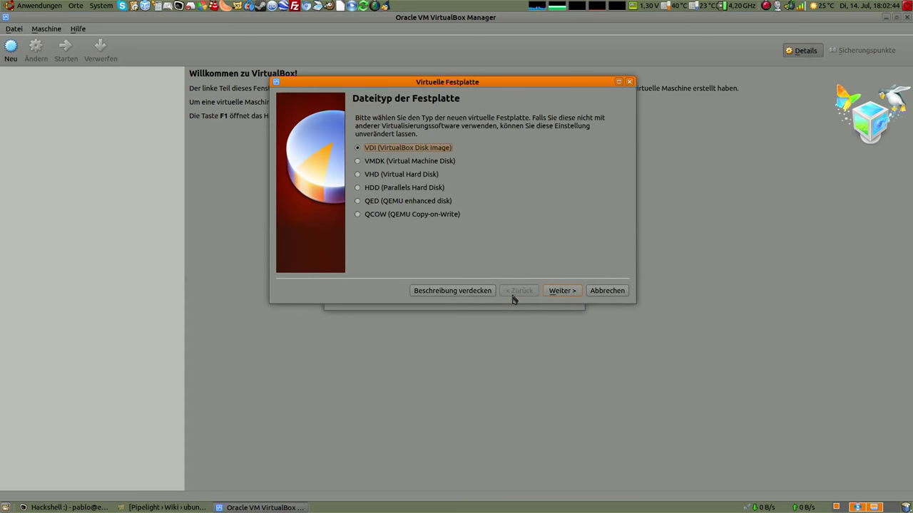
click(561, 291)
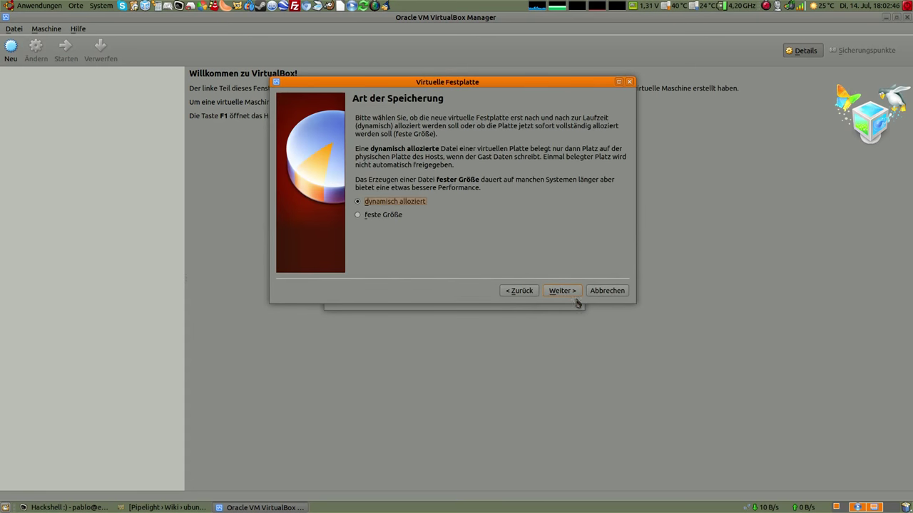
click(561, 290)
click(567, 293)
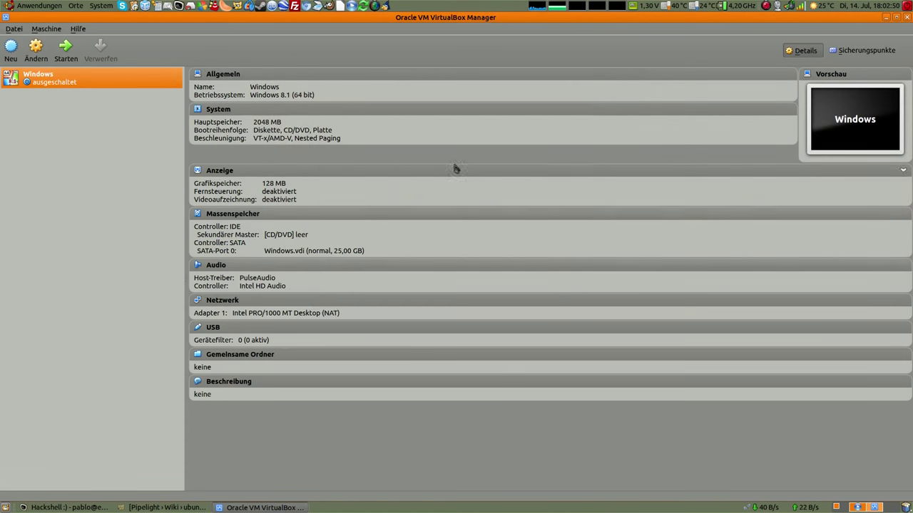
Open the Windows machine's settings, view the advanced general options and assign 8 processors to it.
click(35, 50)
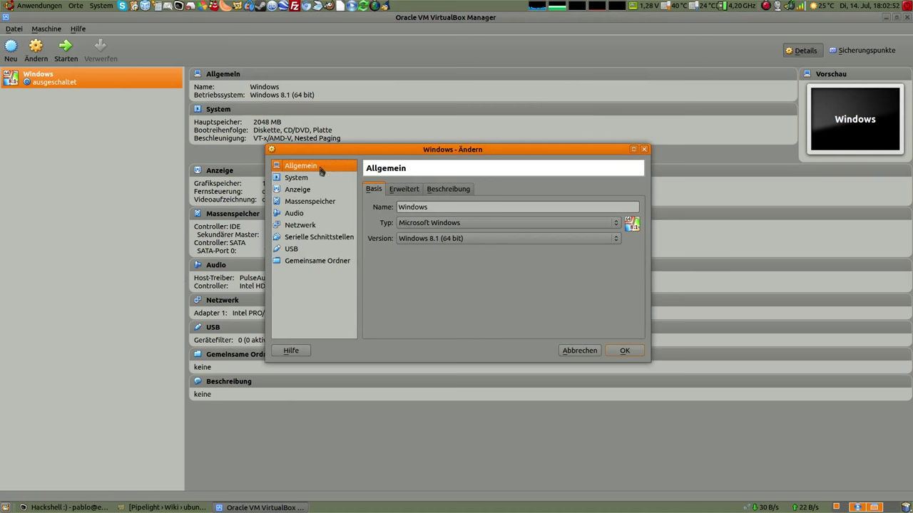
click(406, 190)
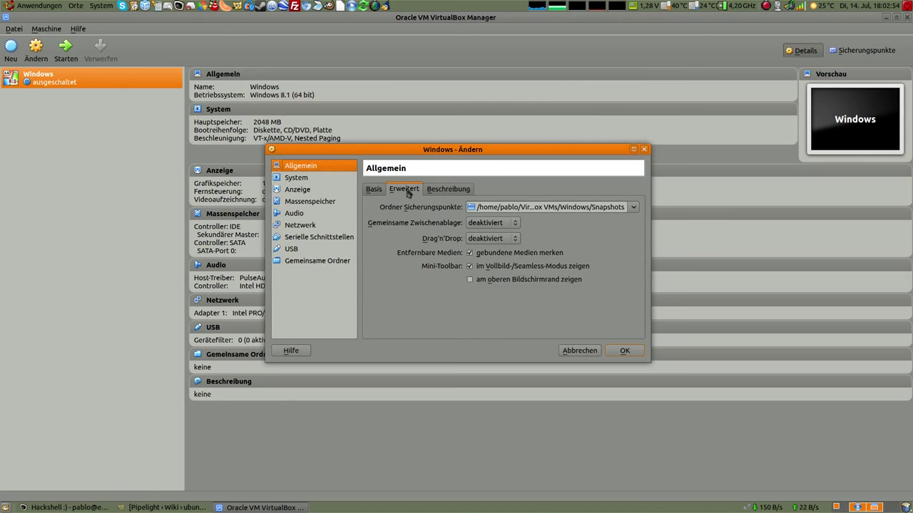
click(299, 178)
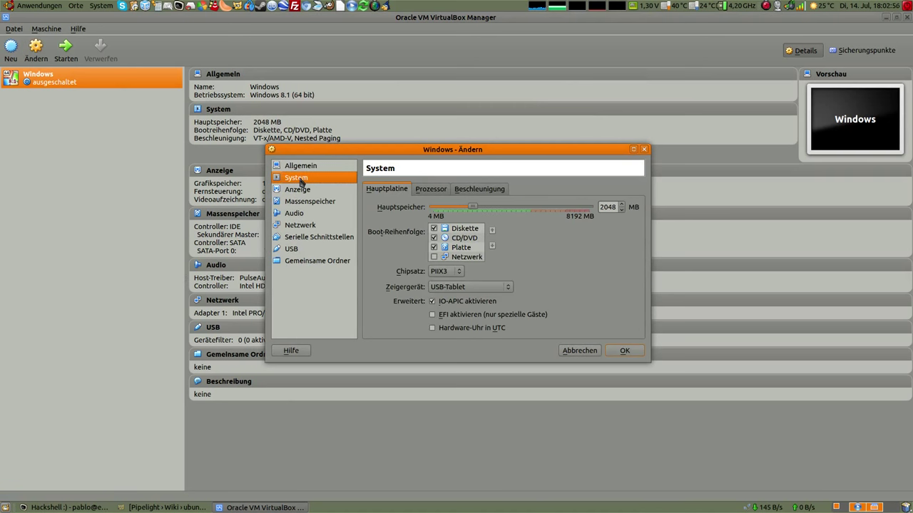
click(432, 191)
drag(432, 210, 513, 213)
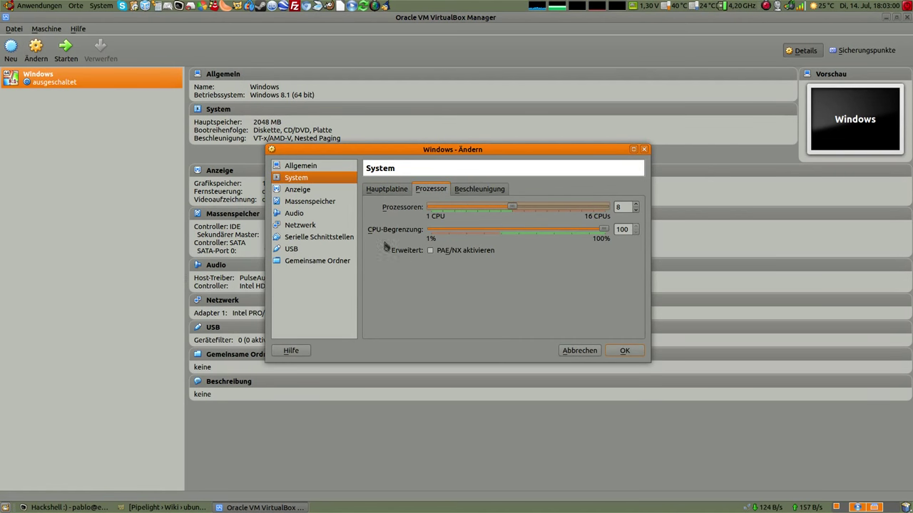
Enable 3D acceleration for the machine's display and set the graphics memory to 256 MB.
click(324, 194)
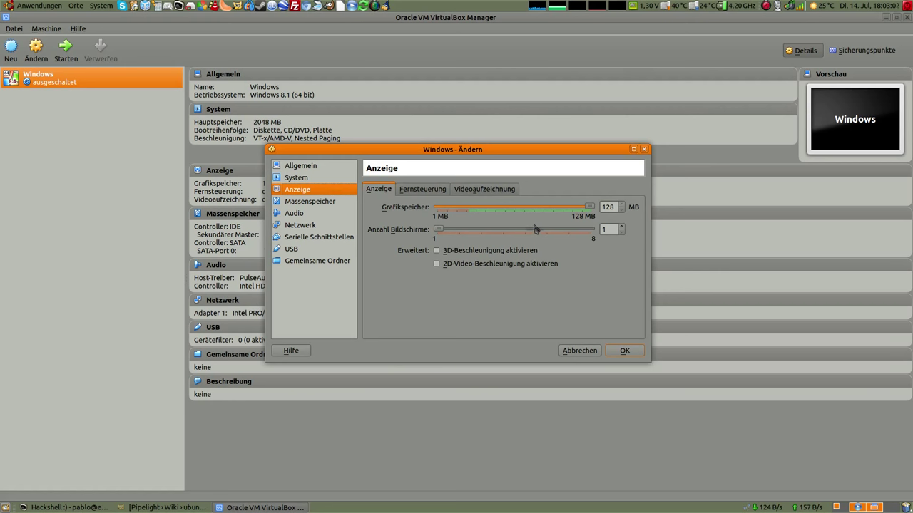
click(436, 251)
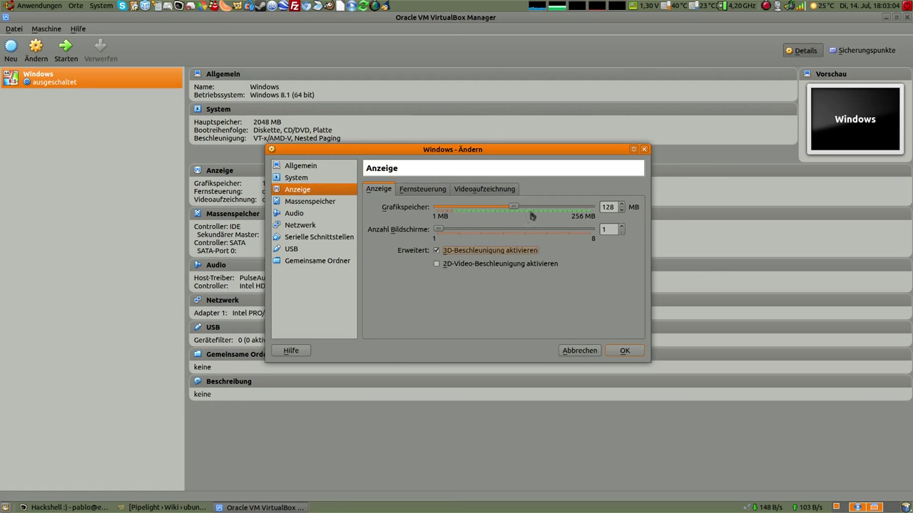
drag(511, 208, 624, 201)
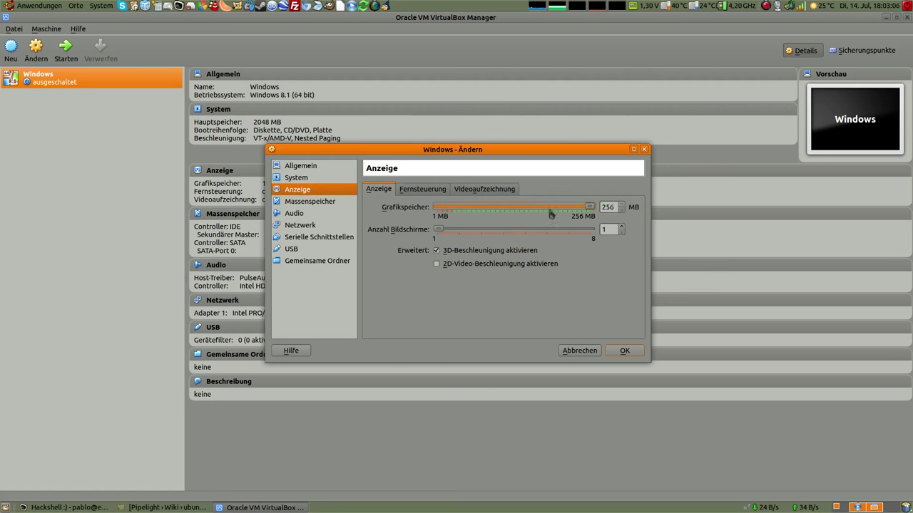
Apply the Windows machine's changed settings, and open and cancel the wizard for creating another virtual machine.
click(630, 351)
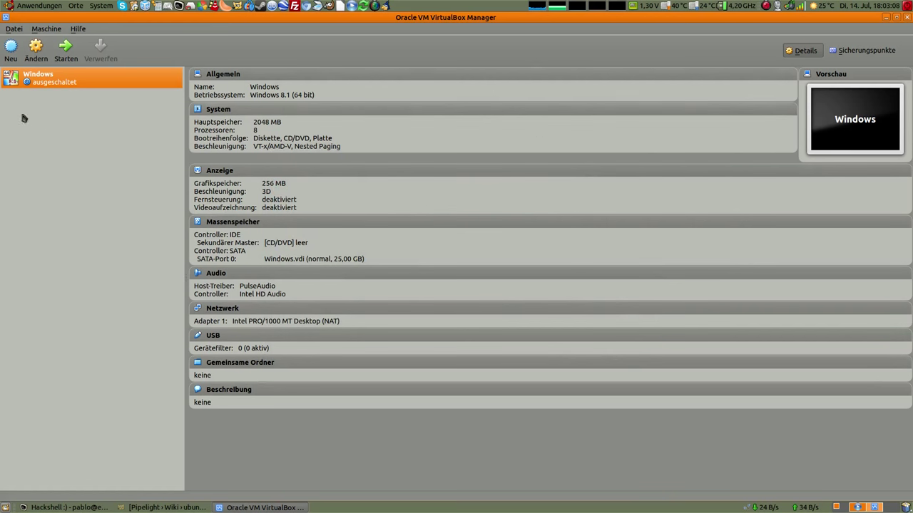
click(10, 48)
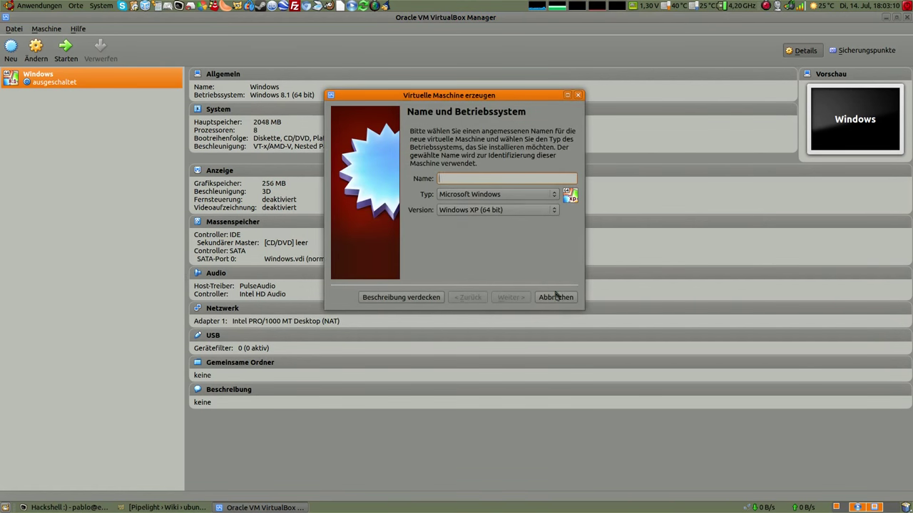
click(555, 297)
Start the Windows machine from the 9600.17050.WINBLUE_REFRESH 64-bit Enterprise ISO in the SOFTWARE folder as its boot medium.
click(74, 63)
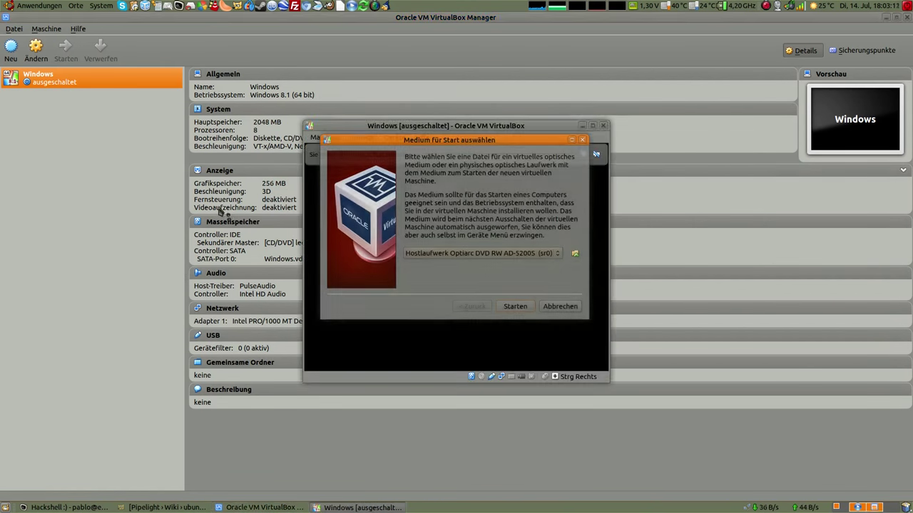
click(575, 253)
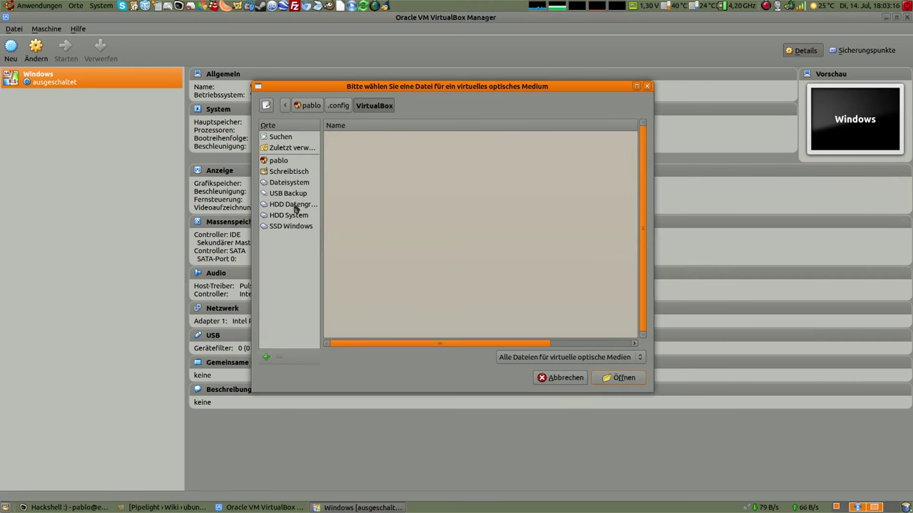
click(295, 205)
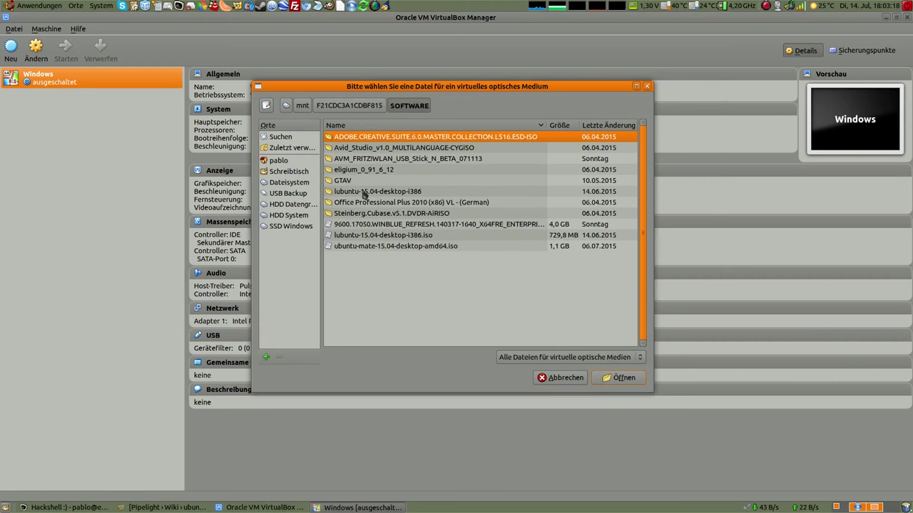
click(367, 225)
click(608, 377)
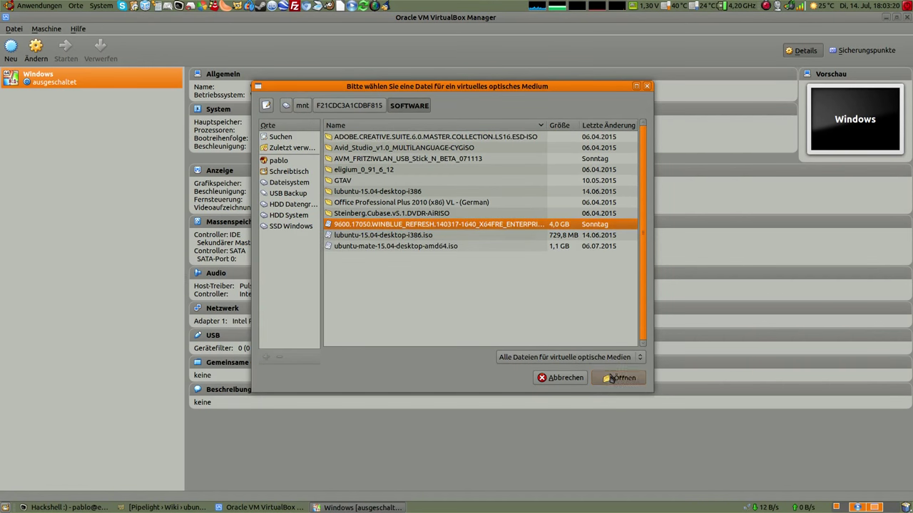
click(515, 305)
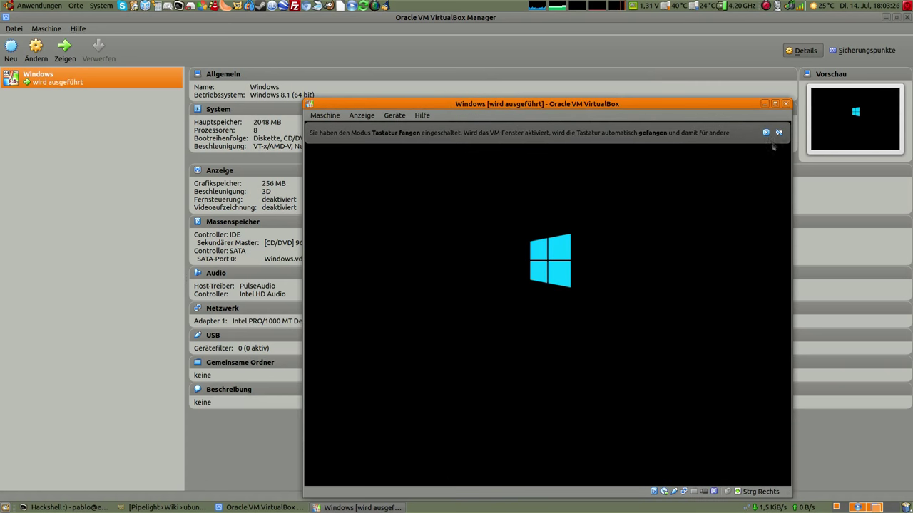
Dismiss the keyboard capture notice and clear the desktop by minimising the VirtualBox Manager and moving the running machine's window higher.
click(779, 133)
click(888, 19)
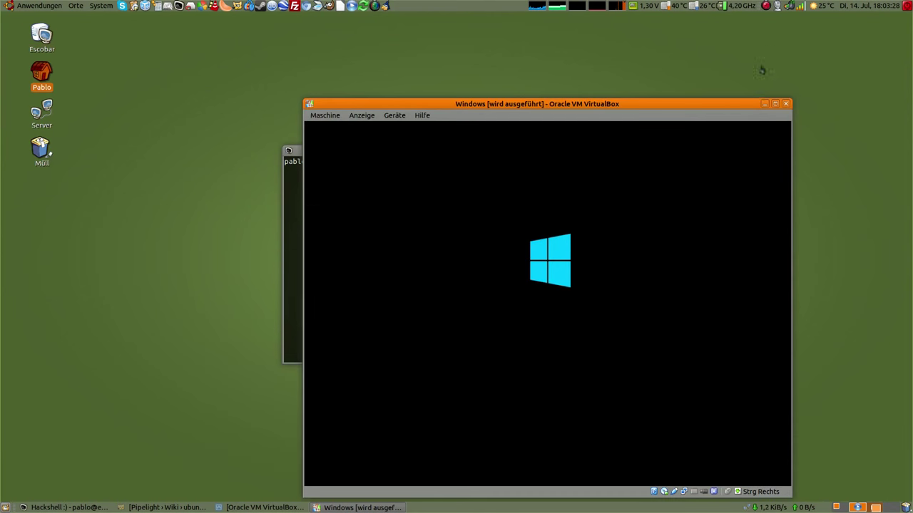
drag(742, 108, 721, 62)
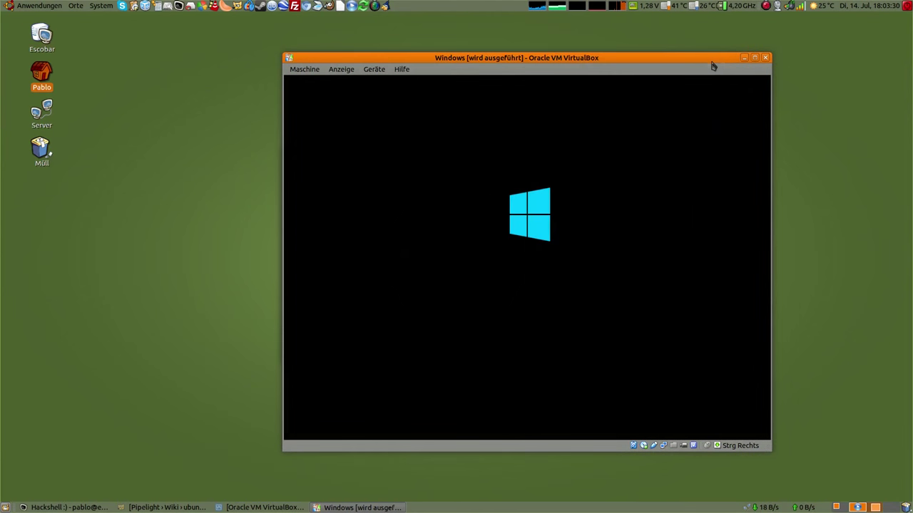